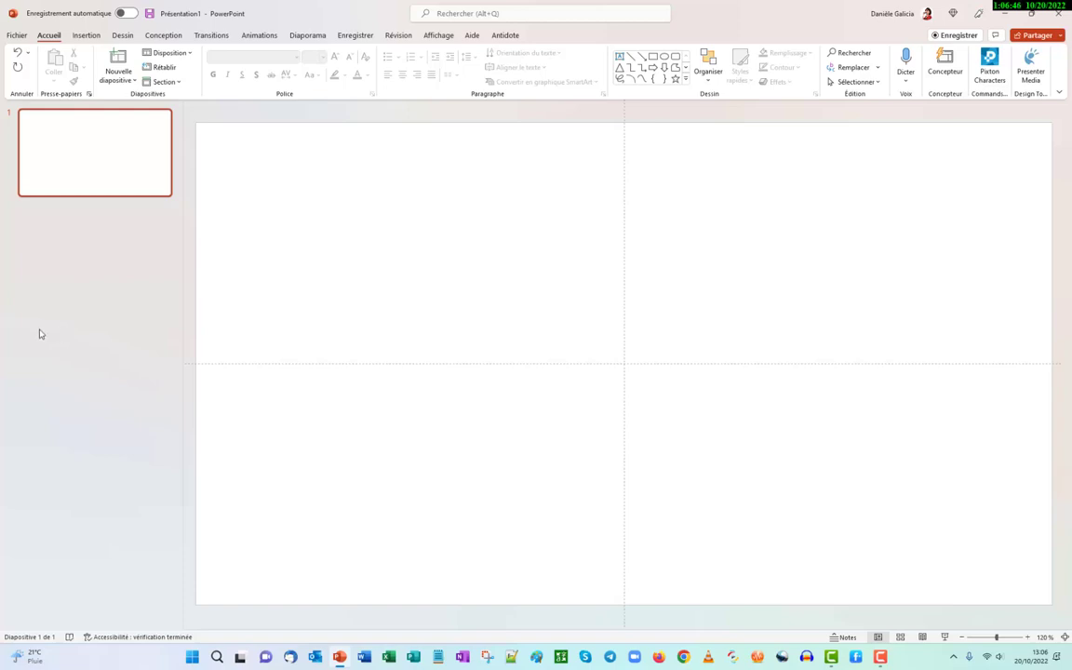
- Open the full Conception themes gallery for the blank slide, then close it without changing the theme
click(163, 37)
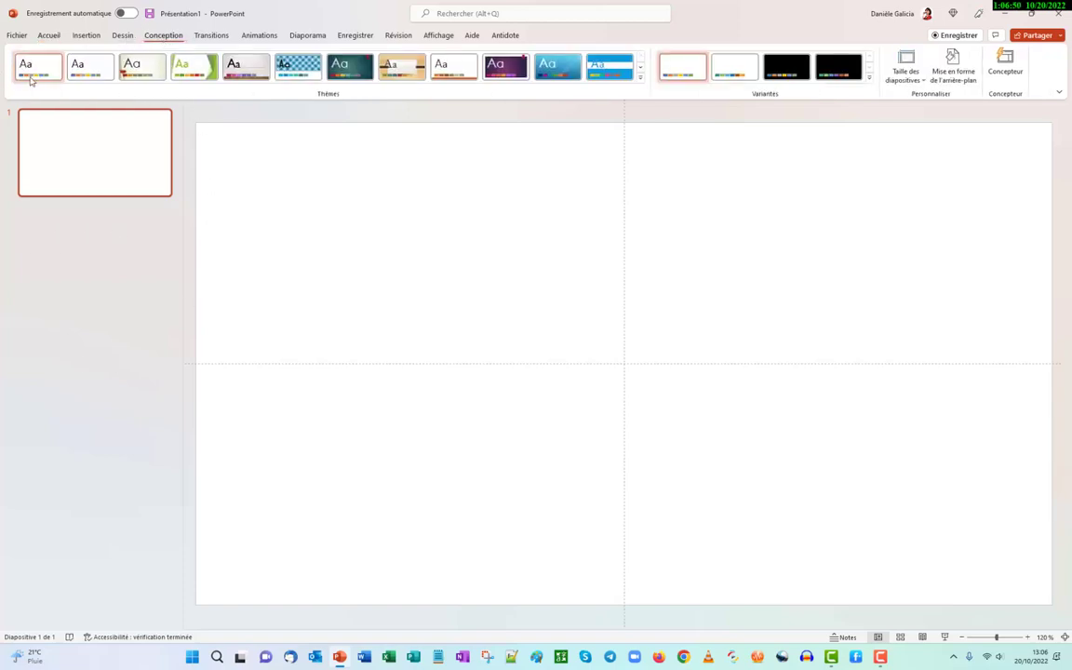
click(640, 80)
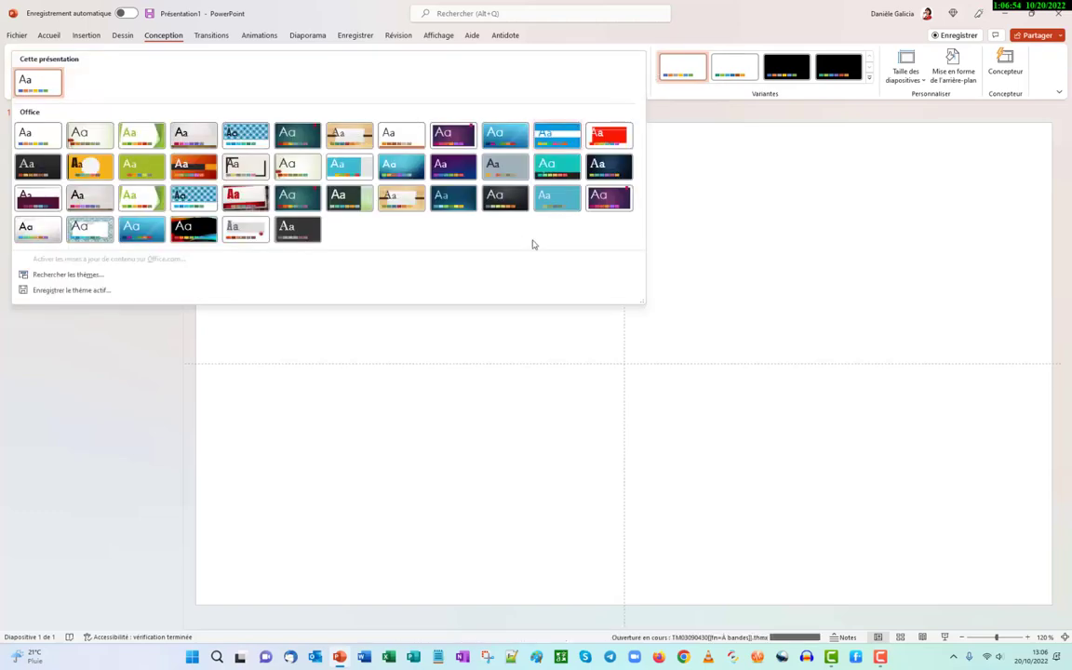
click(740, 118)
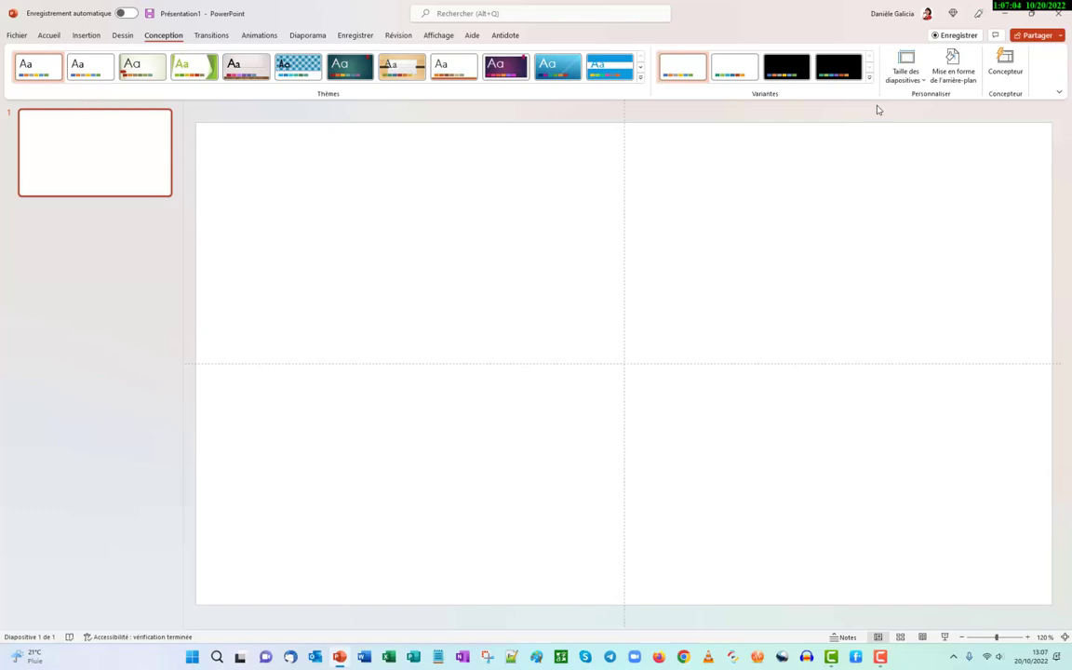
- Give the slide background a solid light-blue fill
click(953, 67)
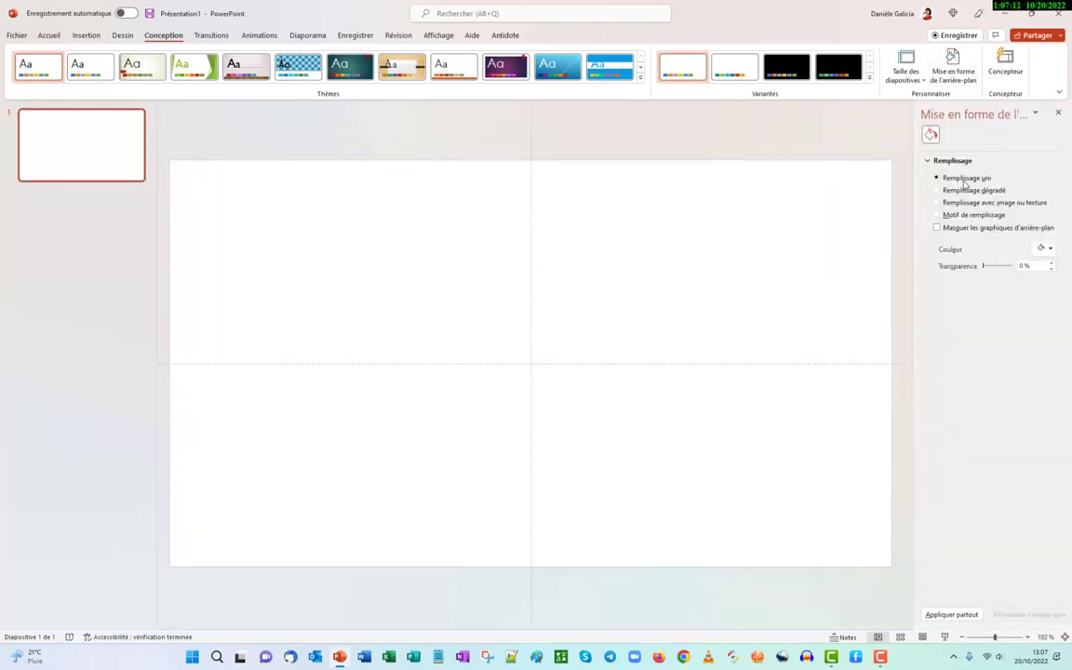
click(1045, 248)
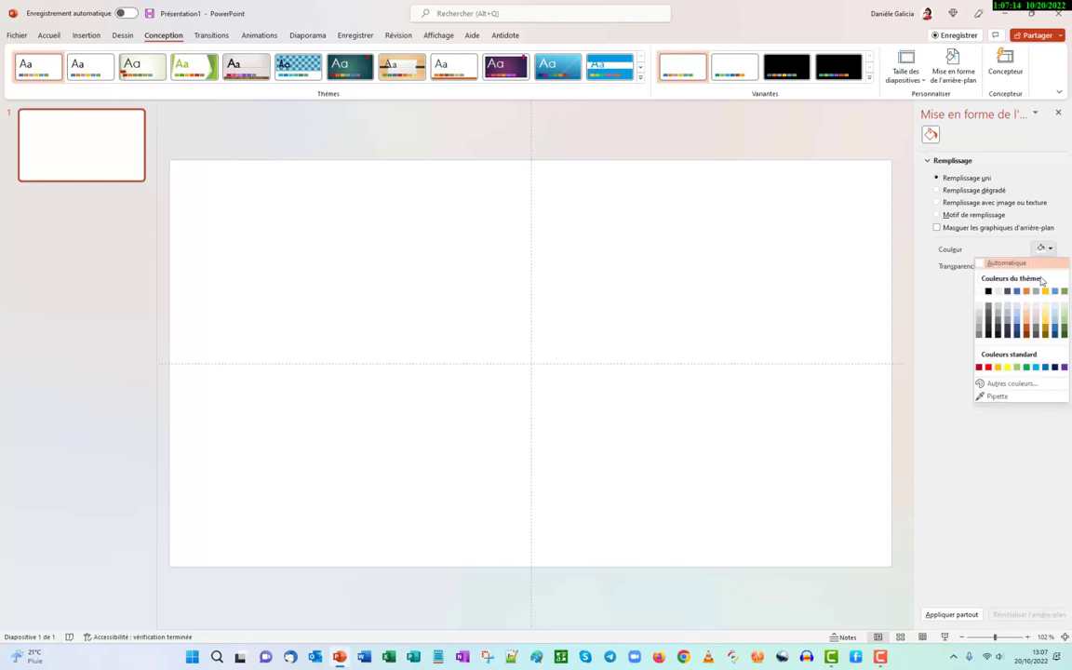
click(1014, 319)
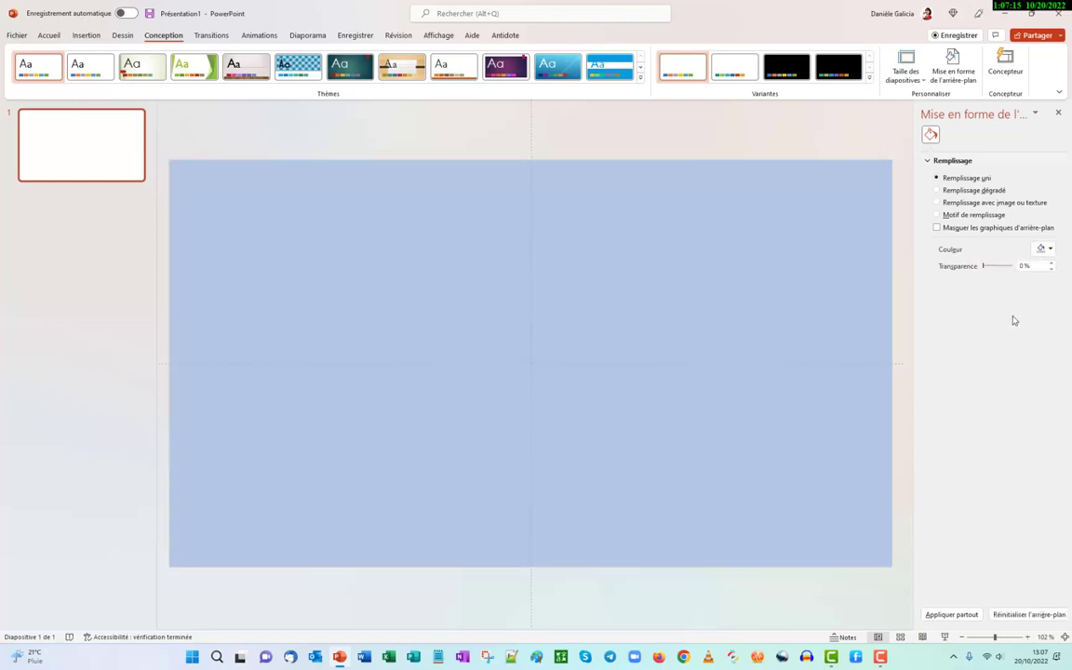
- Try a gradient background with the 74 % stop moved to 83 %, then switch to a picture or texture fill
click(937, 191)
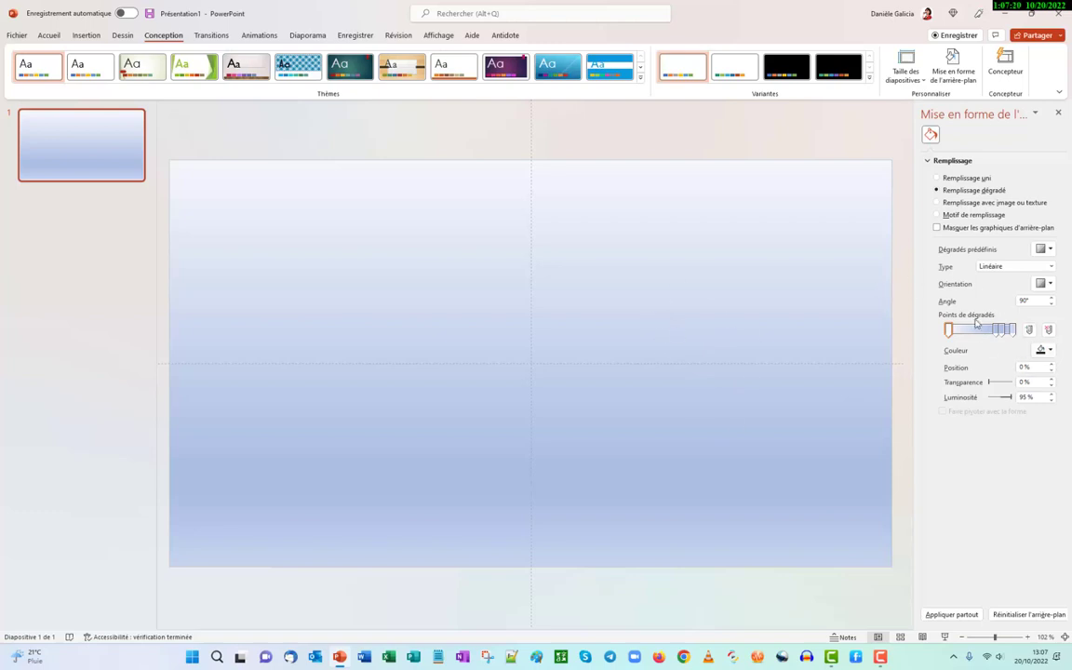
click(995, 331)
drag(1004, 336, 1011, 332)
click(1013, 331)
click(940, 203)
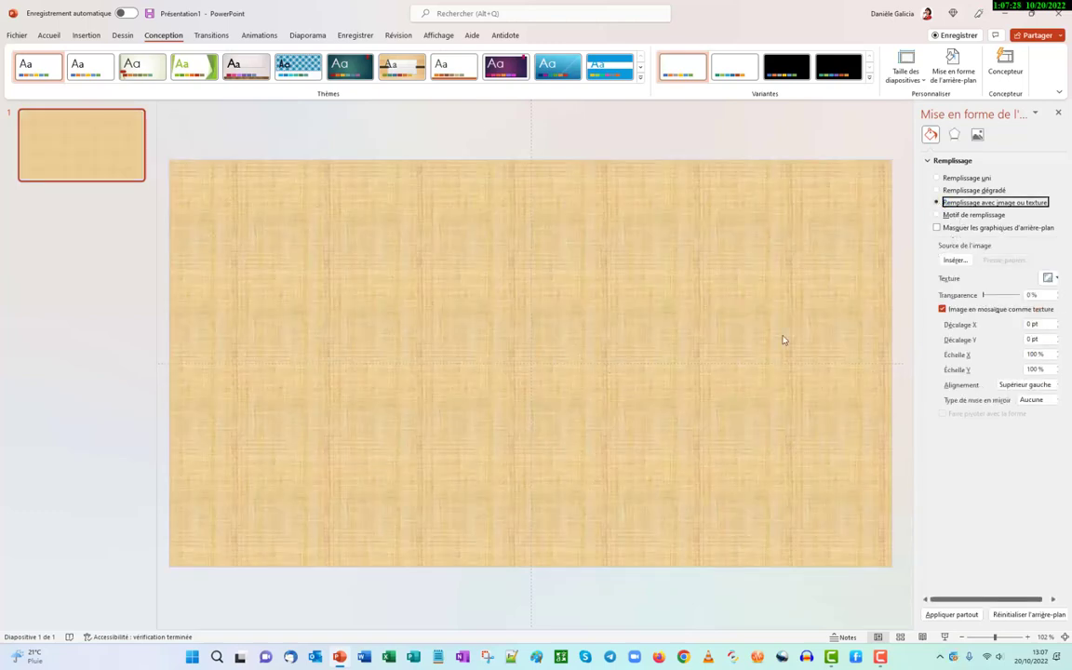
click(953, 261)
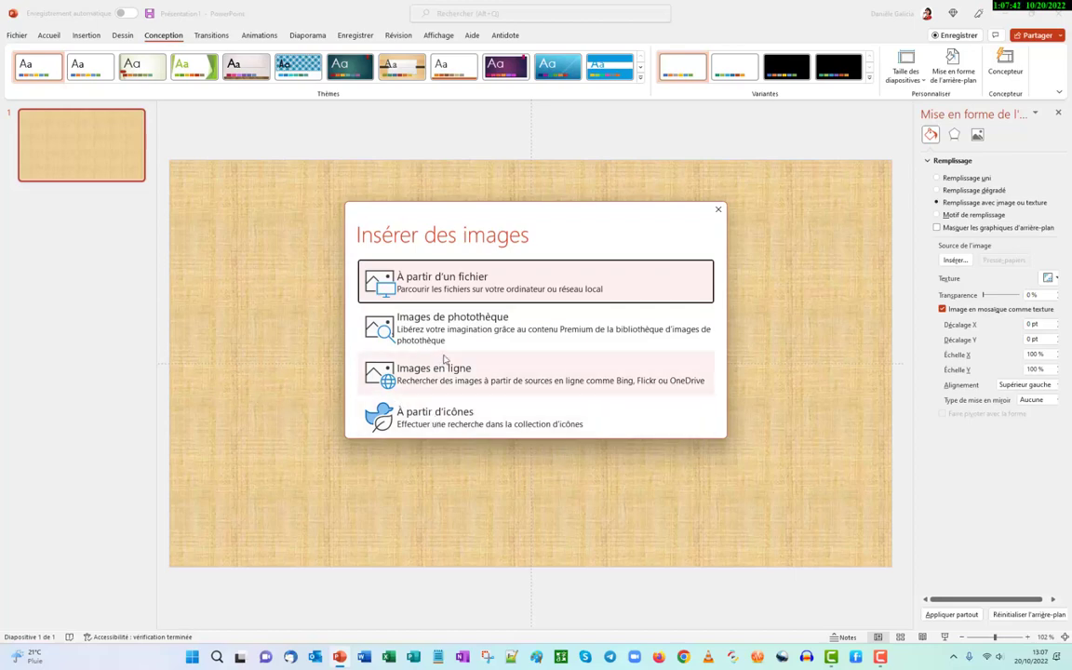
- Insert the white water-lily stock photo from the Relaxation category as the slide background
click(428, 330)
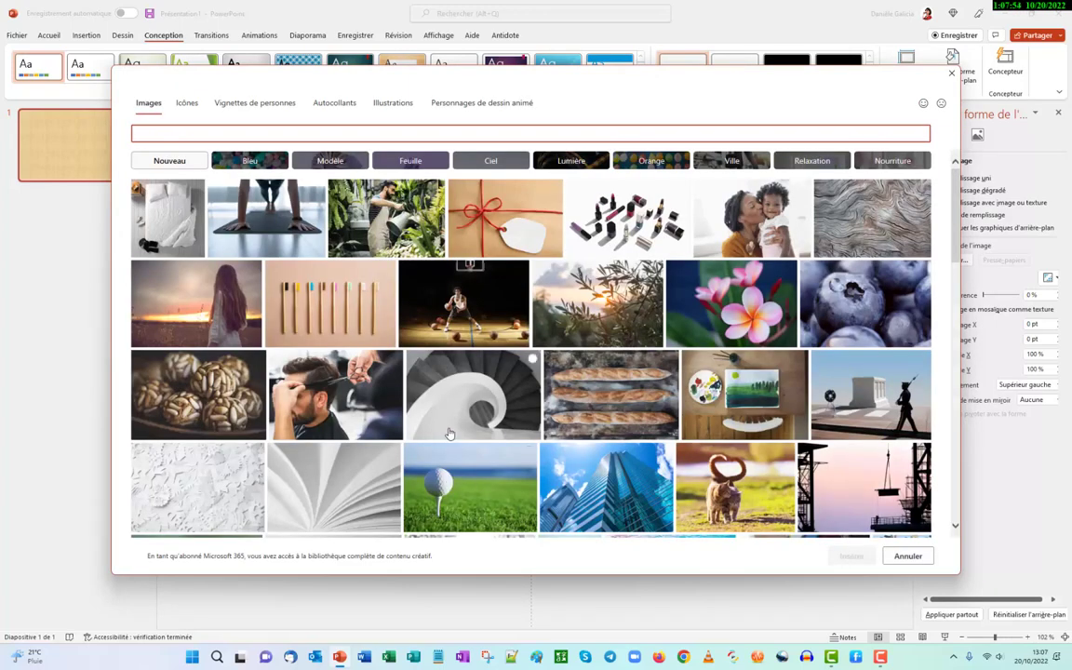
scroll(445, 422, down, 3)
scroll(445, 421, down, 5)
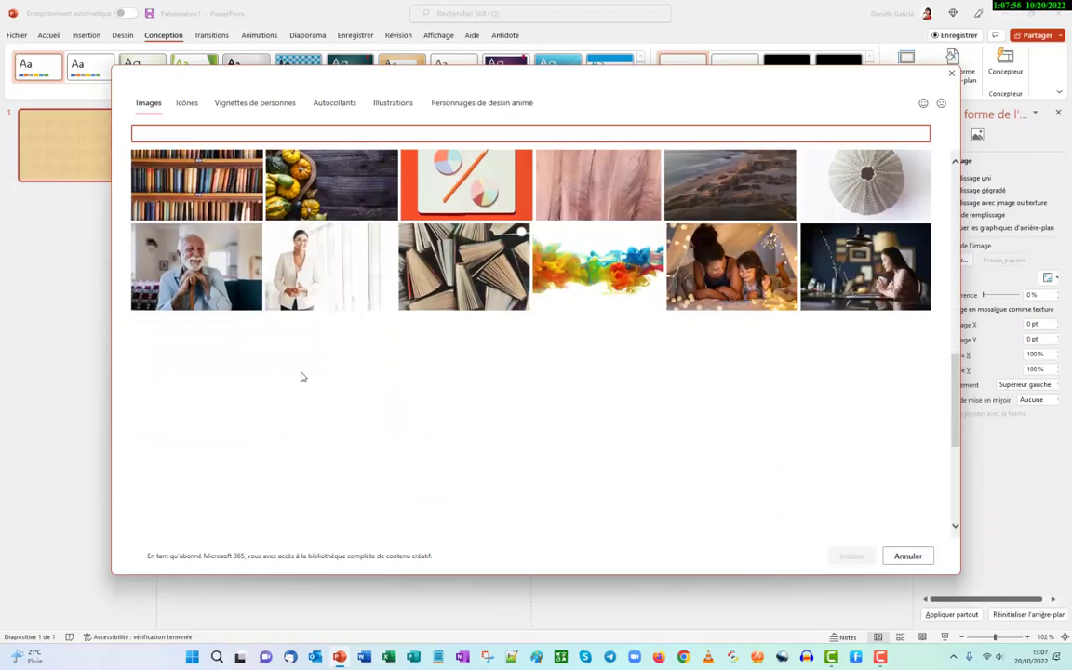
scroll(296, 374, up, 3)
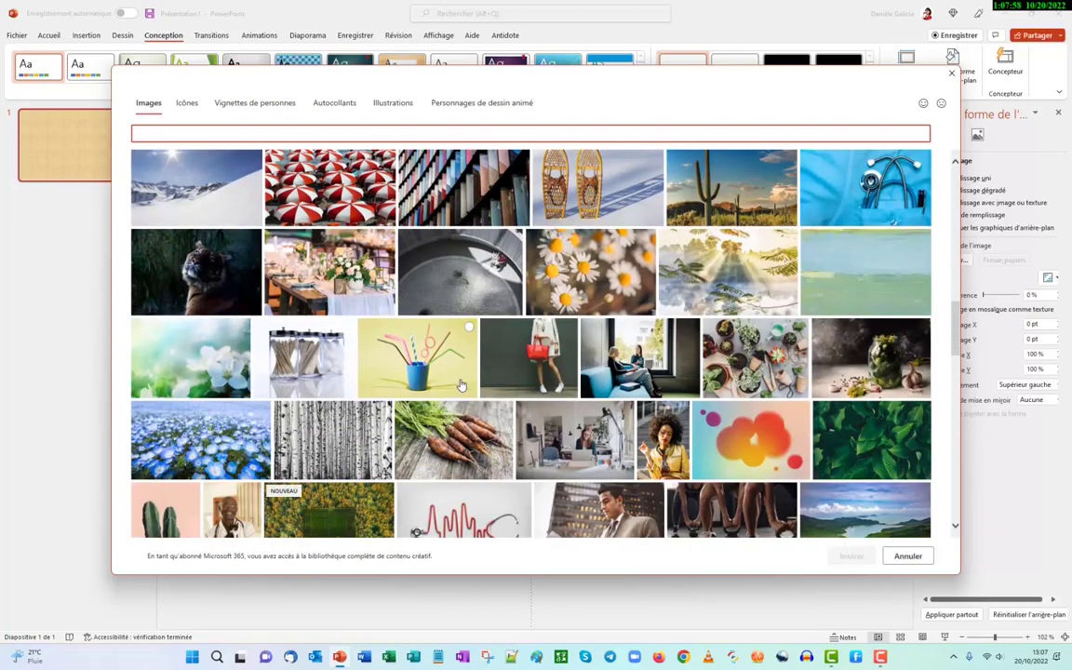
scroll(296, 374, up, 3)
scroll(232, 279, up, 3)
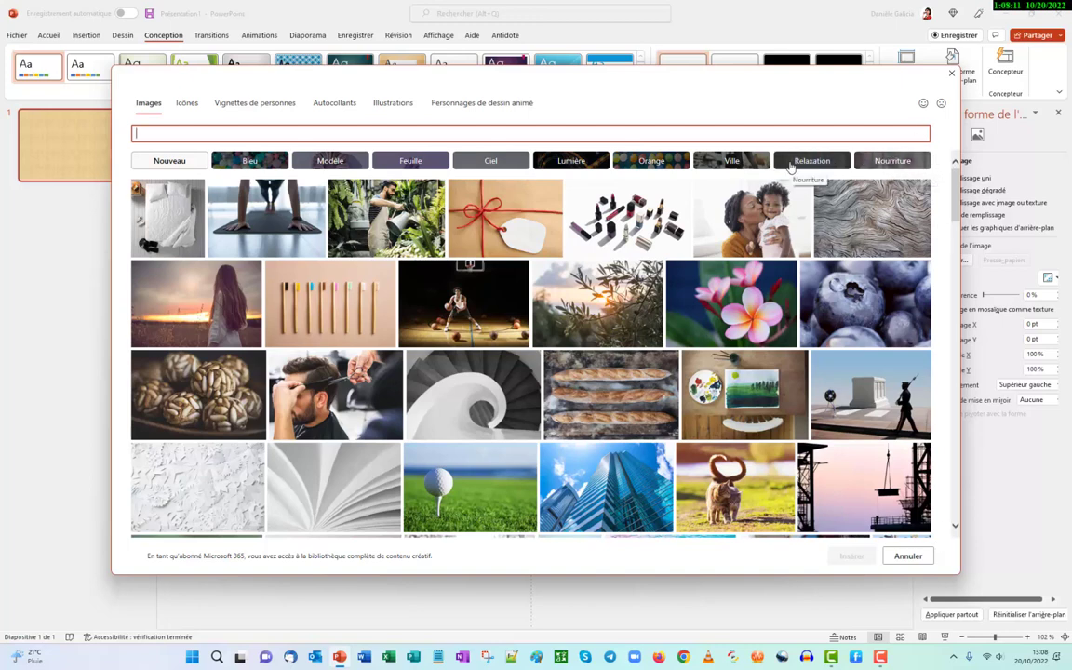
click(812, 161)
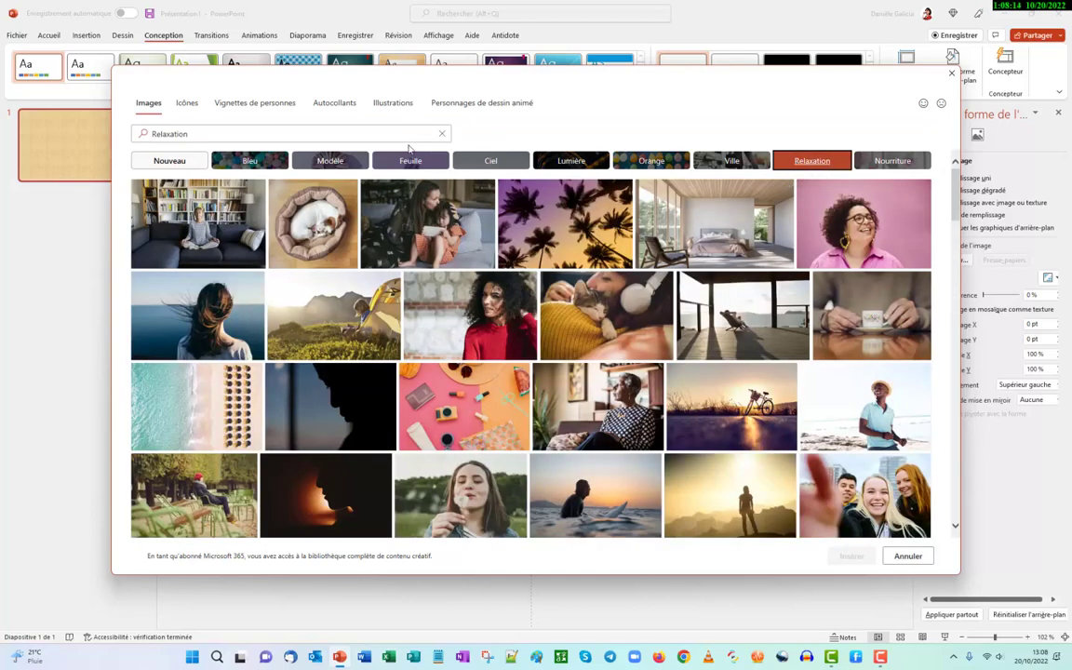
scroll(198, 343, down, 5)
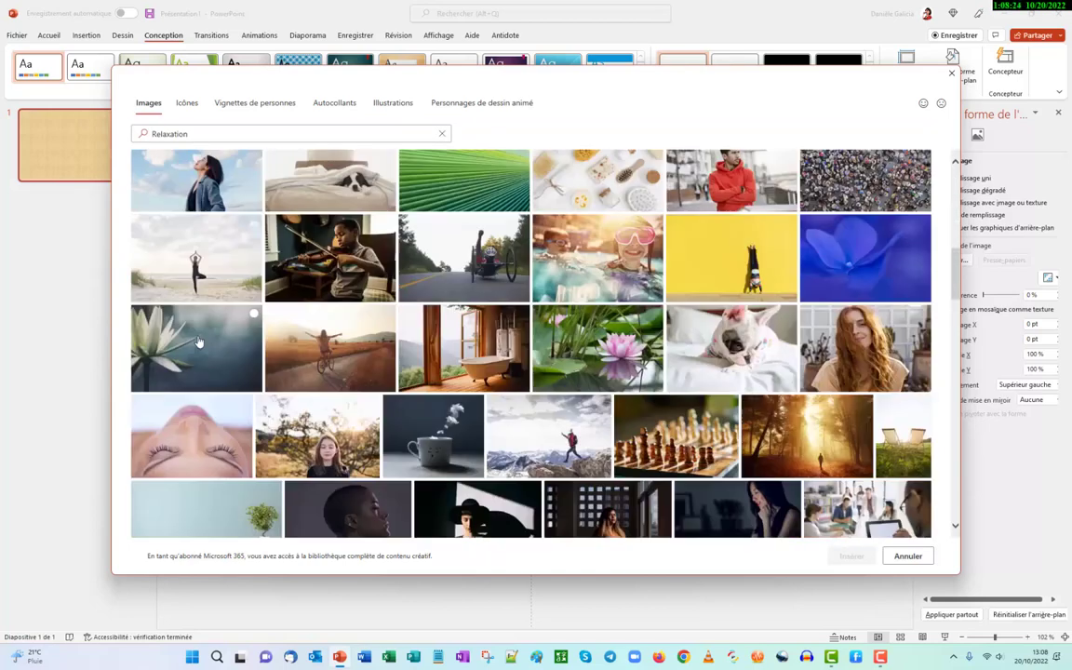
click(253, 314)
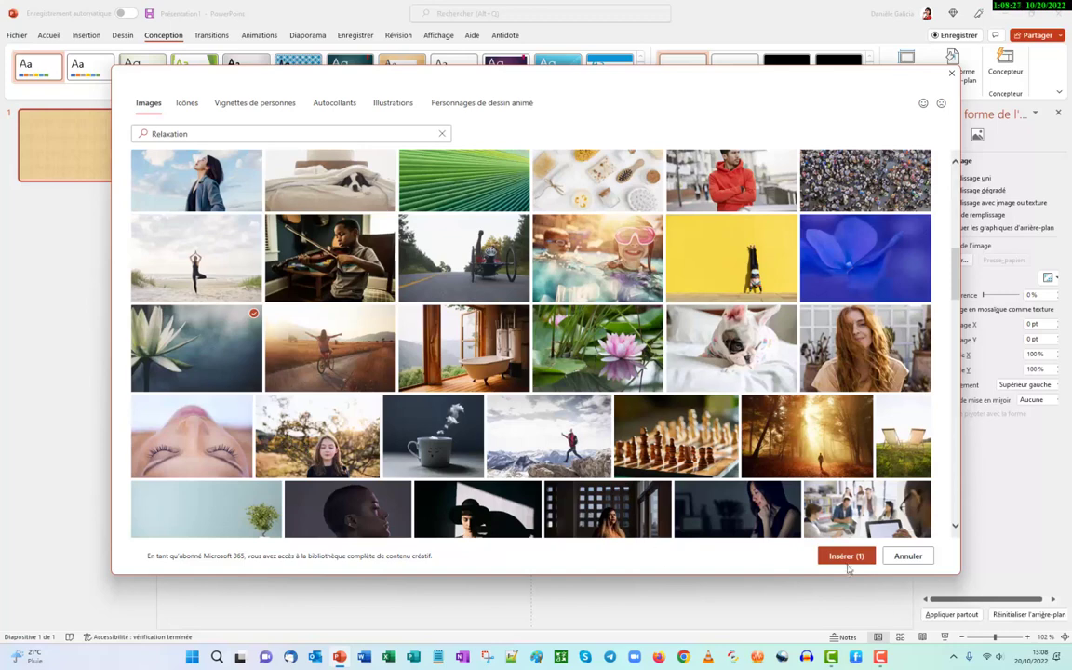
click(843, 557)
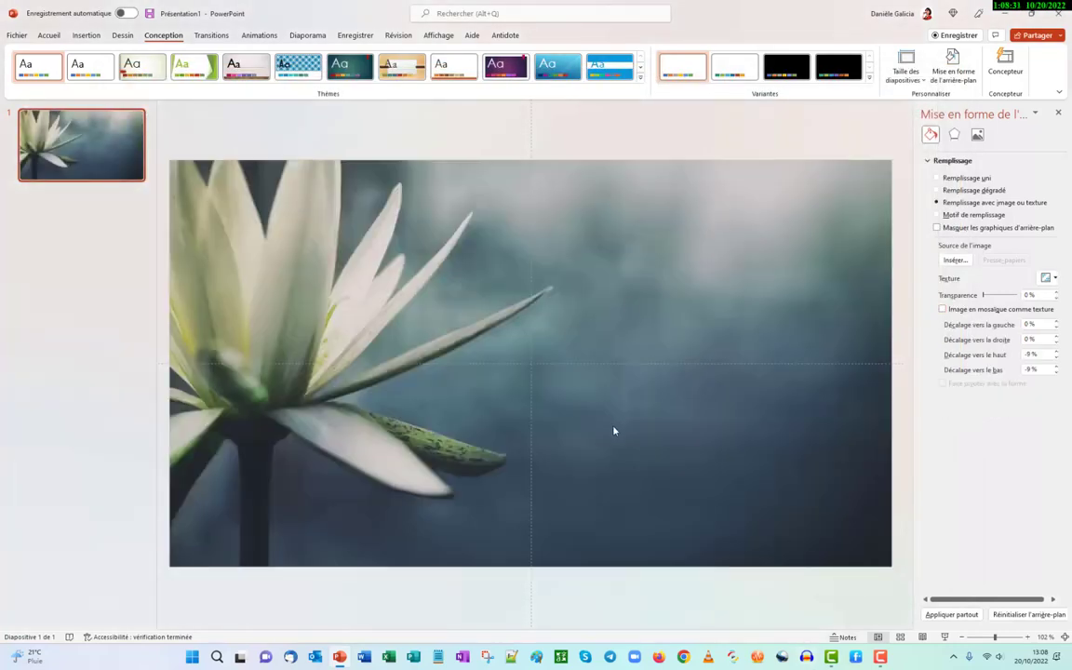
- Apply the water-lily background to all slides with texture tiling left off, and close the background pane
click(951, 615)
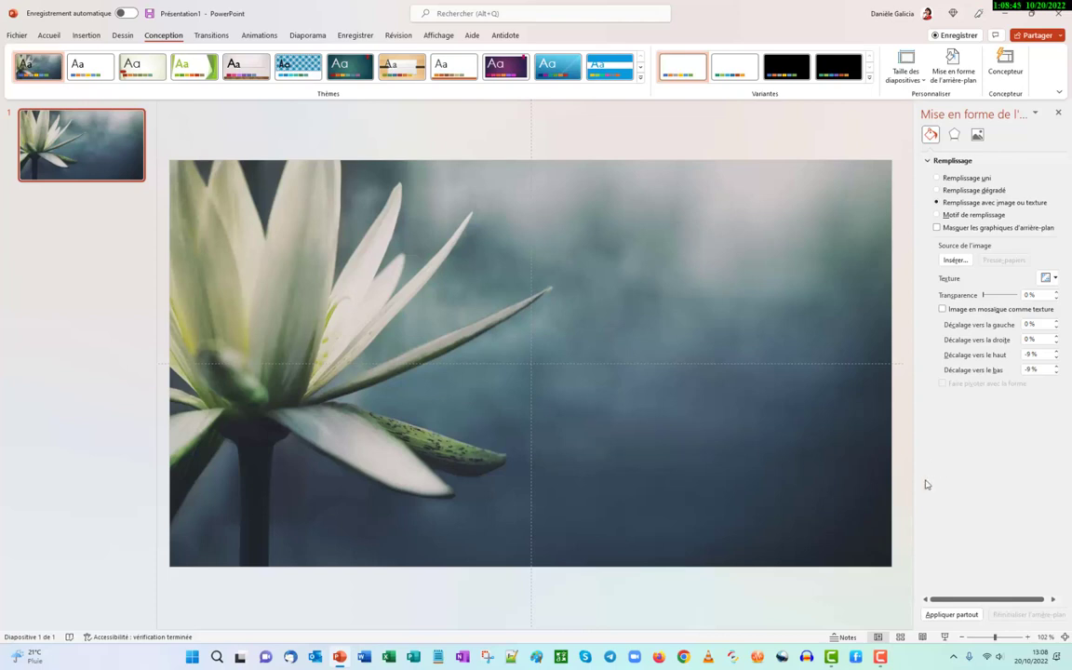
click(942, 309)
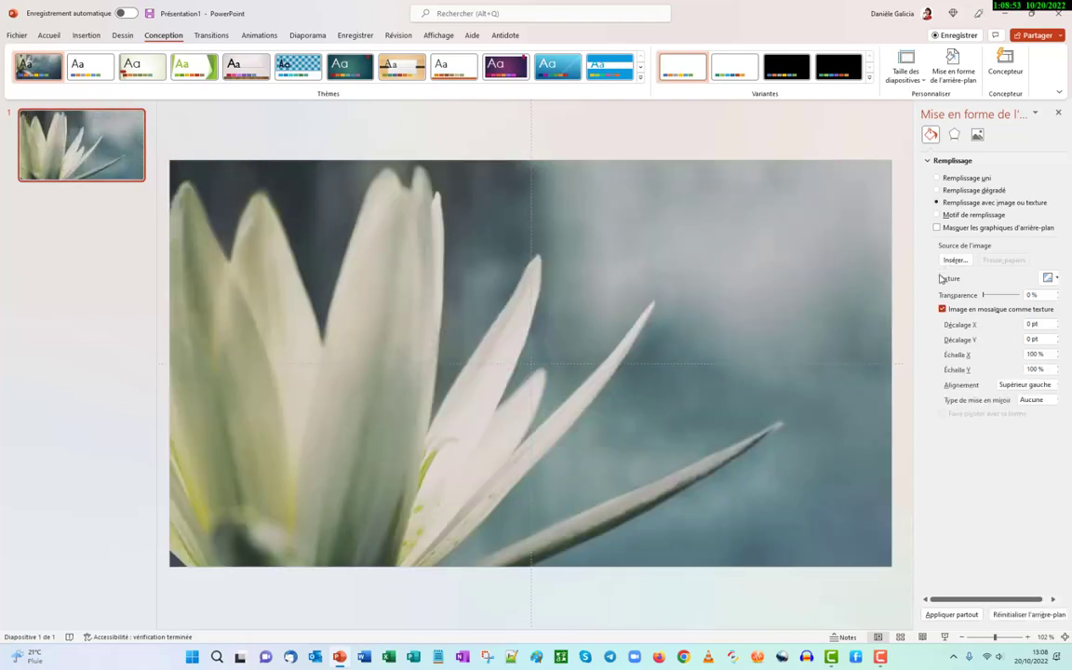
click(941, 309)
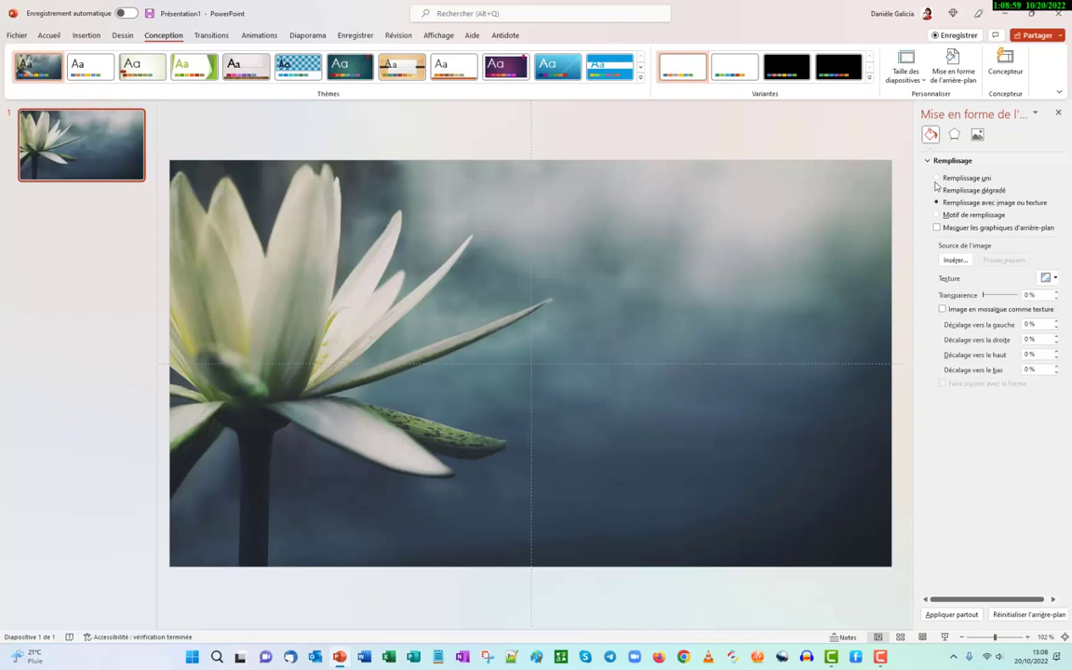
click(1058, 115)
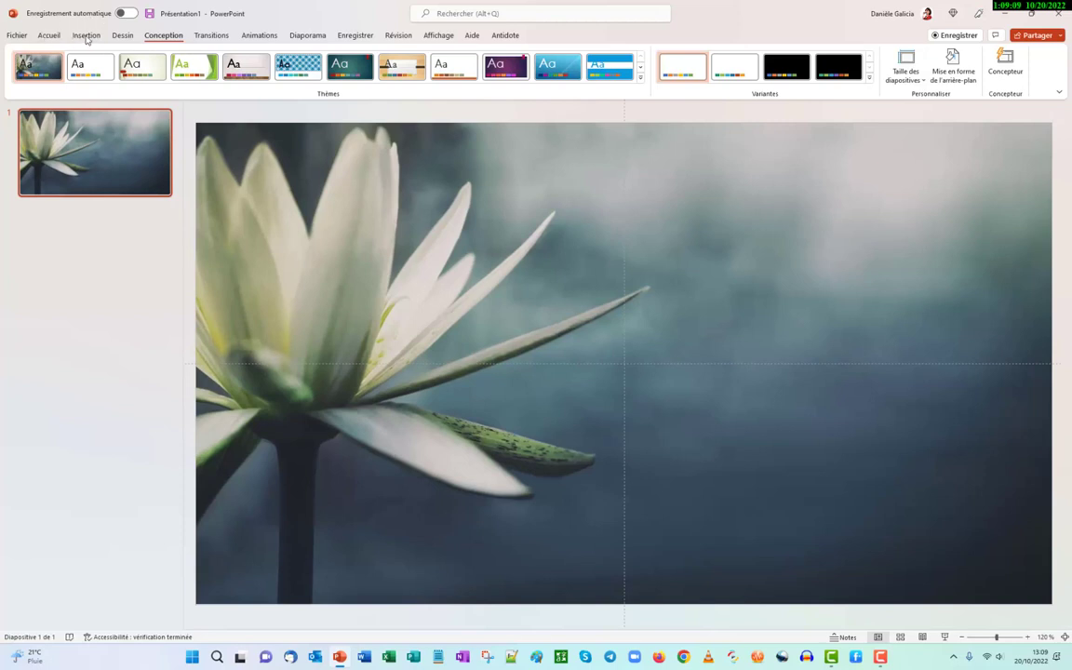
click(87, 36)
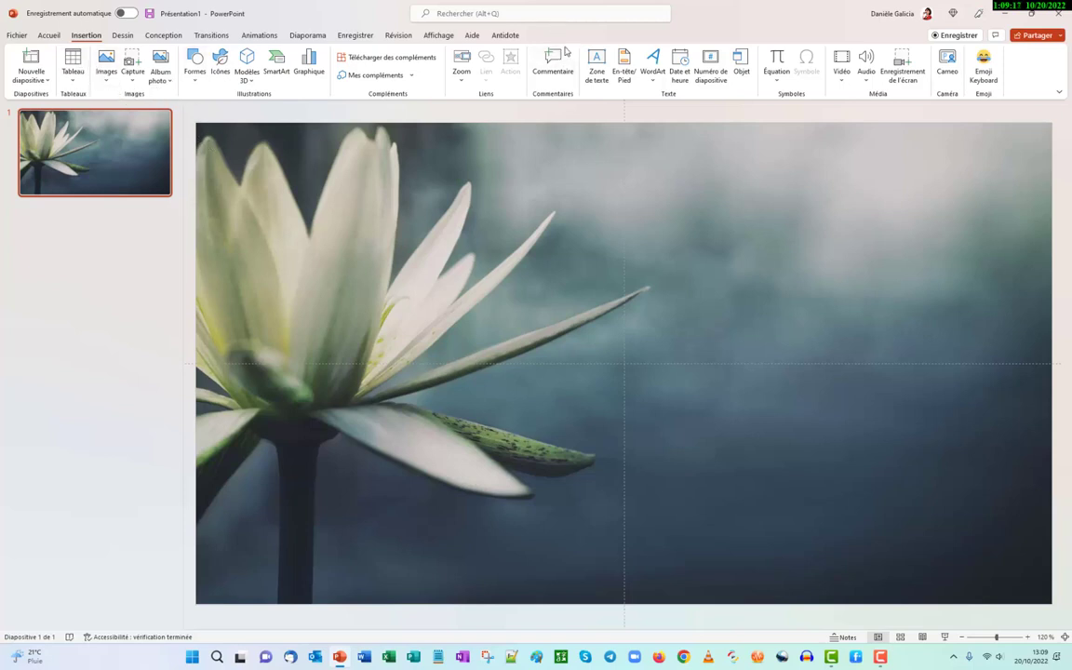
- Draw a wide text box in the slide's upper right
click(597, 59)
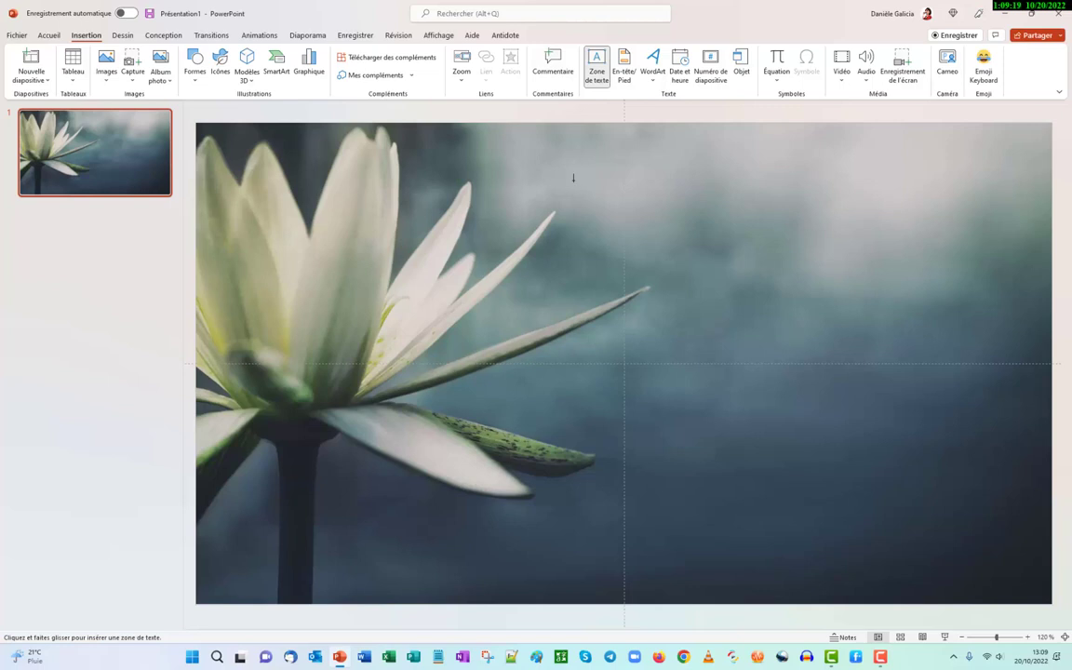
drag(573, 181, 839, 258)
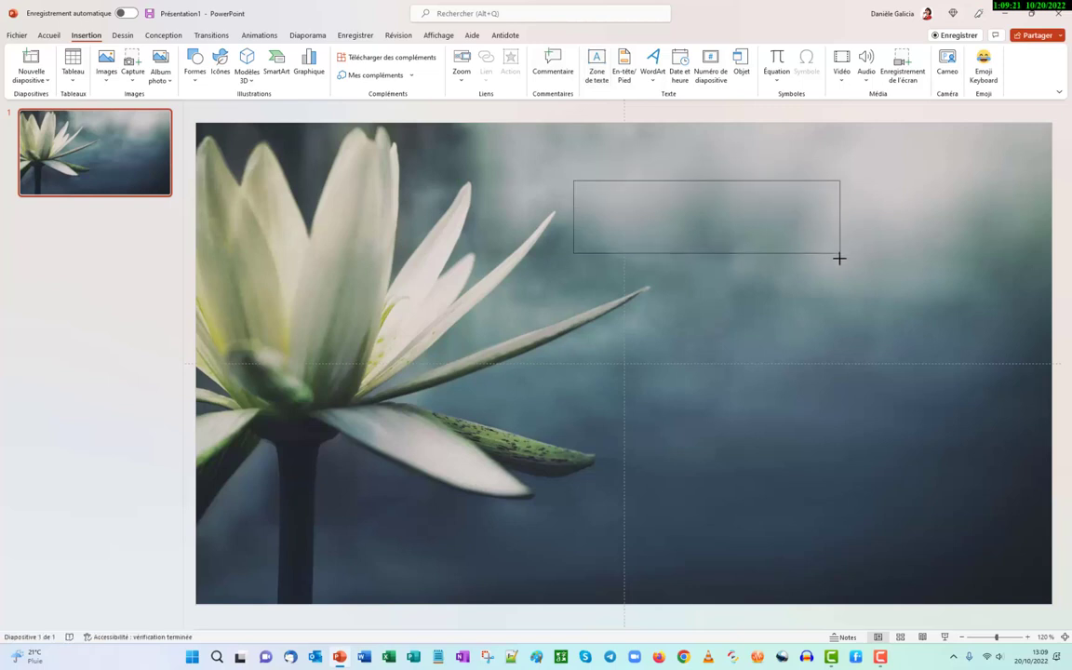
mouse_move(839, 258)
mouse_down()
mouse_move(970, 278)
mouse_move(1003, 294)
mouse_up()
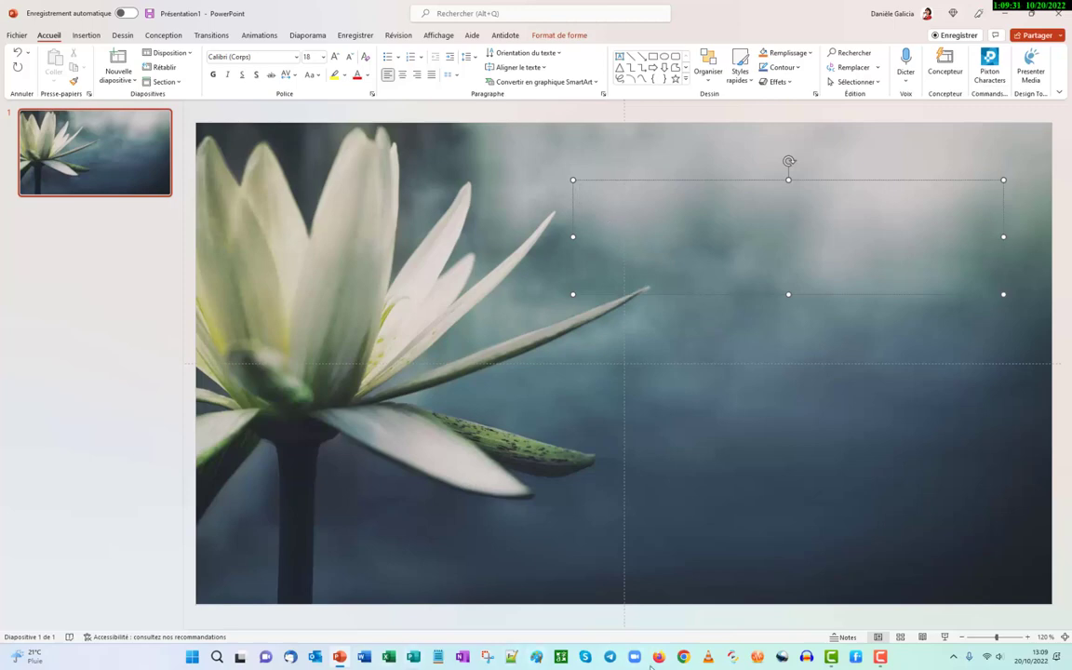
- Paste the French placeholder text, keep only its first paragraph, and nudge the box up
right_click(598, 201)
click(614, 284)
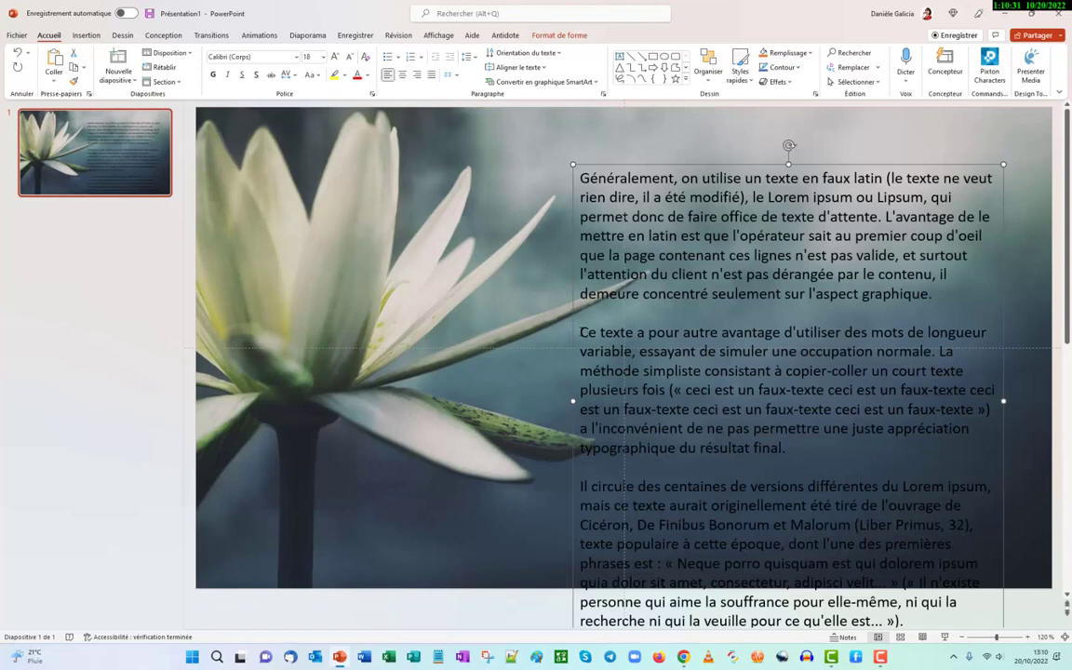
drag(933, 294, 994, 633)
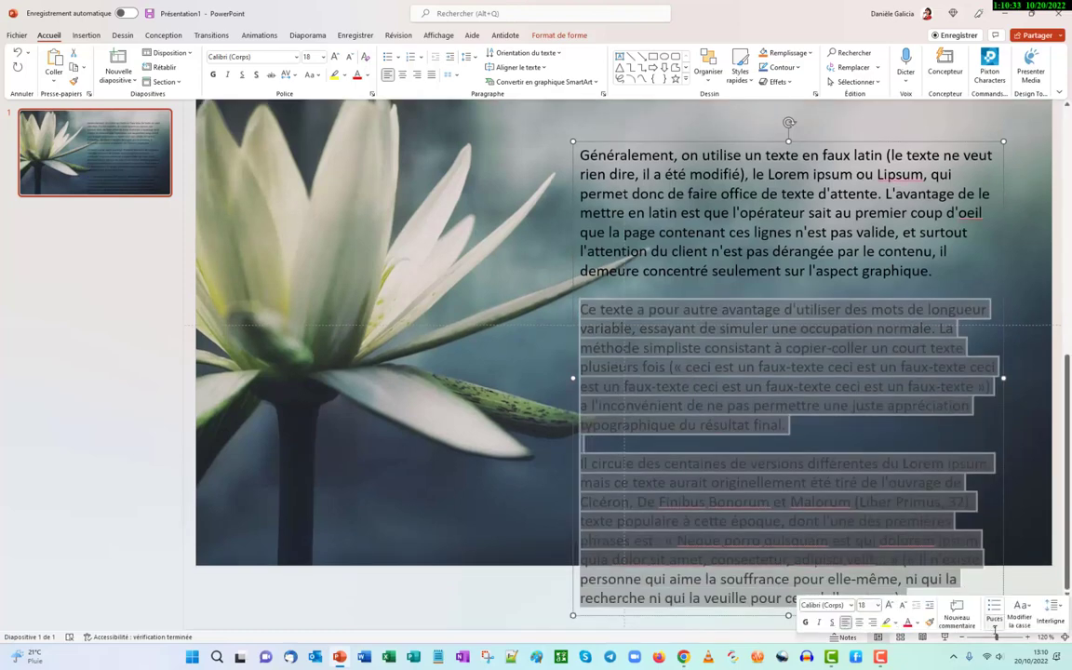
key(Delete)
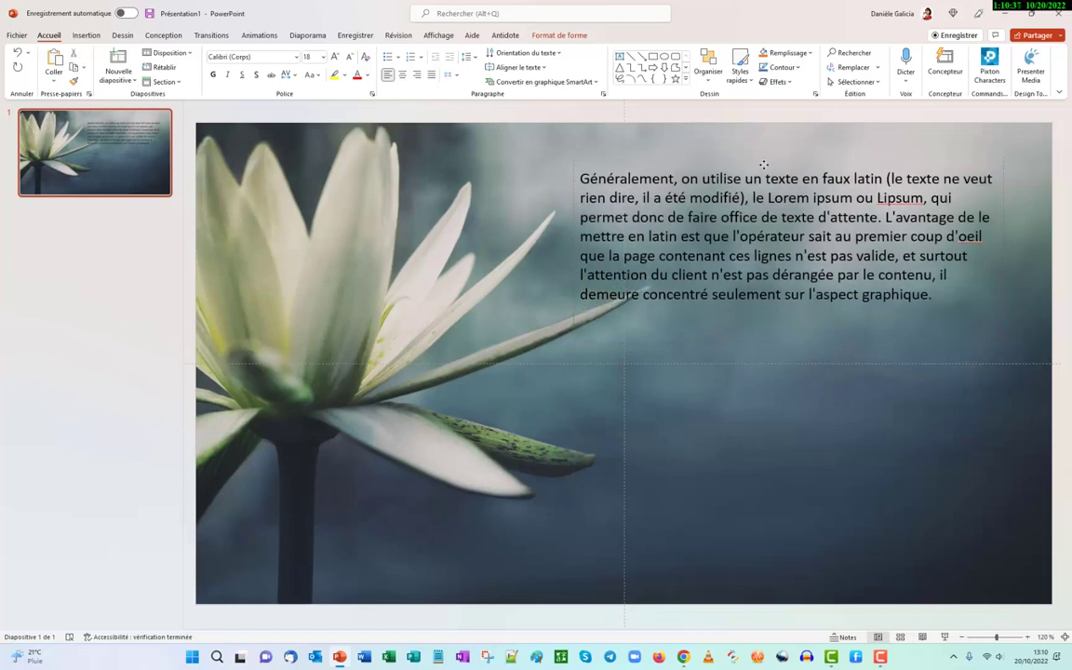
drag(765, 179, 765, 161)
- Change the font colour of the whole placeholder paragraph to white
drag(579, 175, 932, 291)
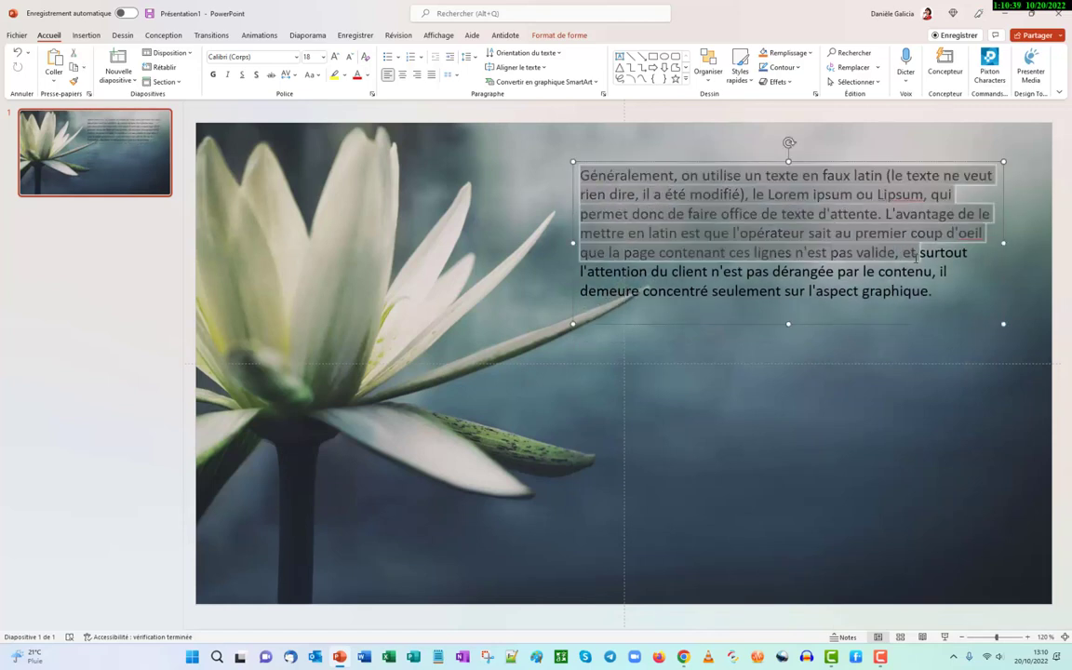
click(368, 76)
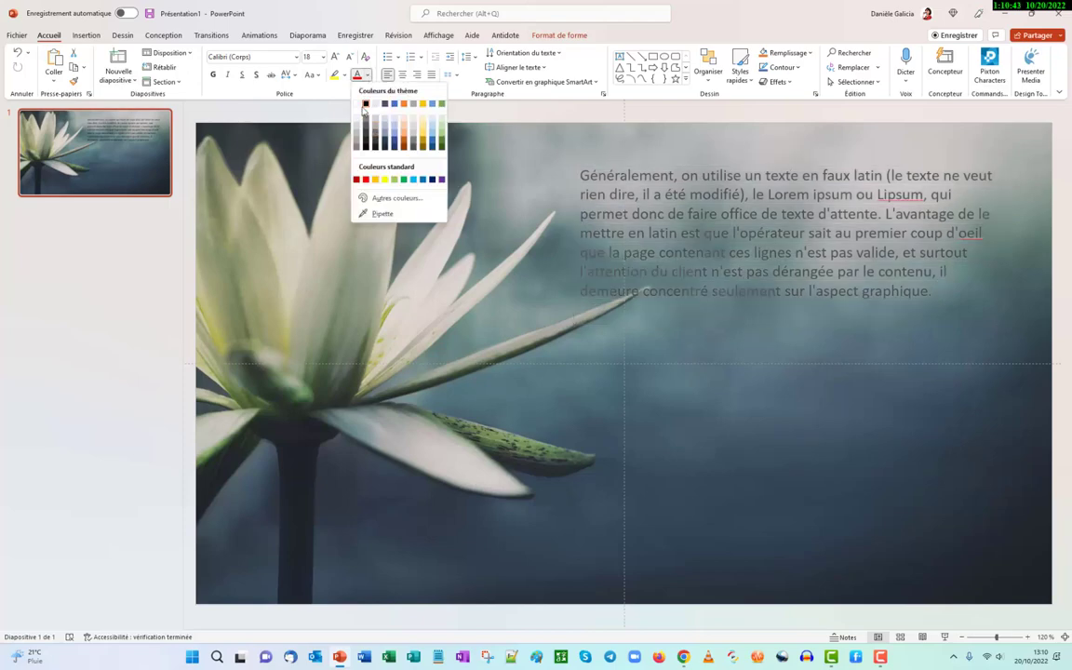
click(357, 103)
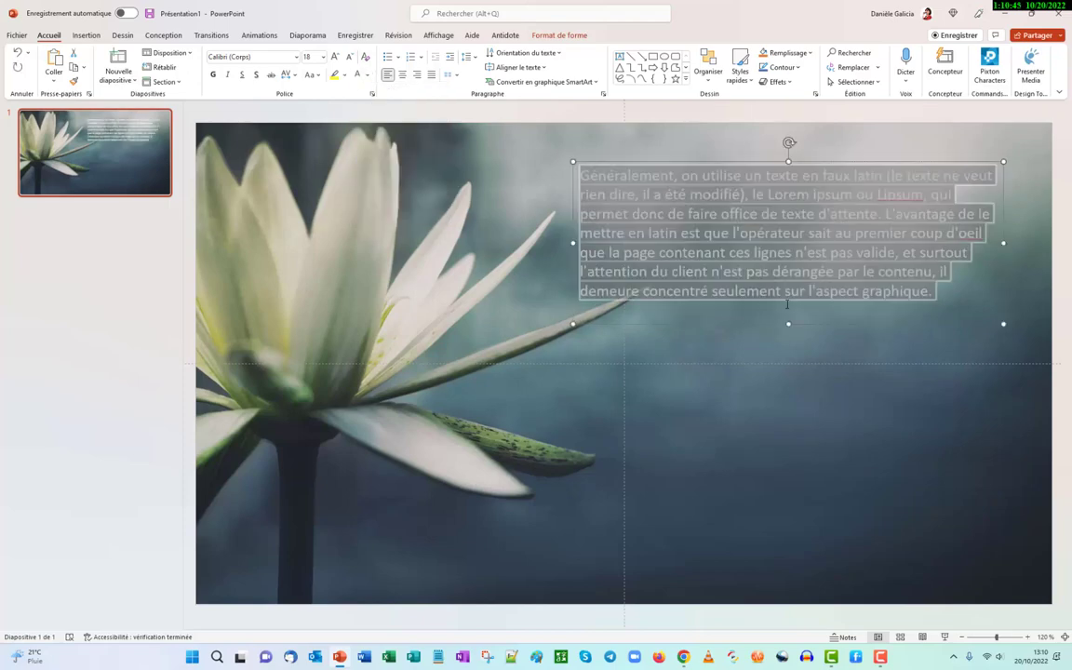
click(642, 314)
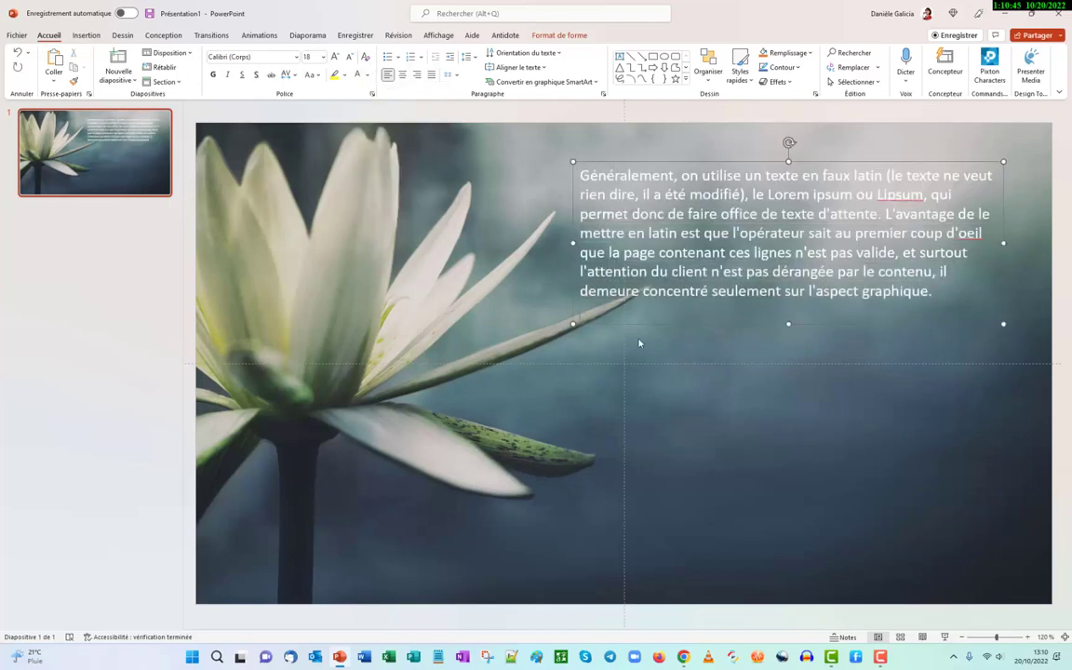
click(763, 476)
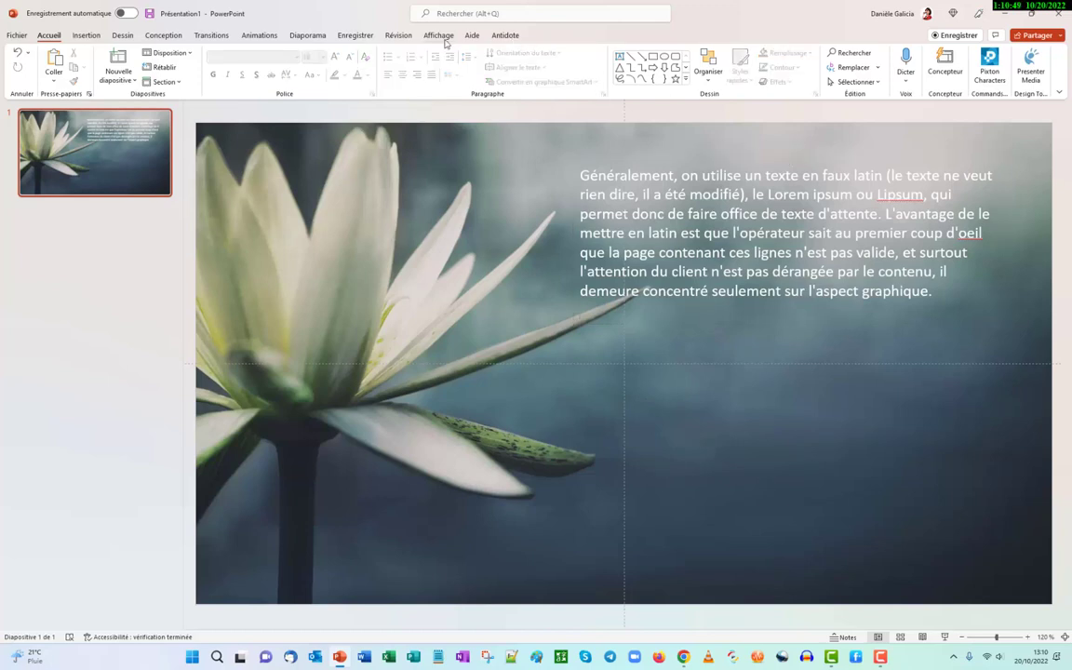
click(80, 35)
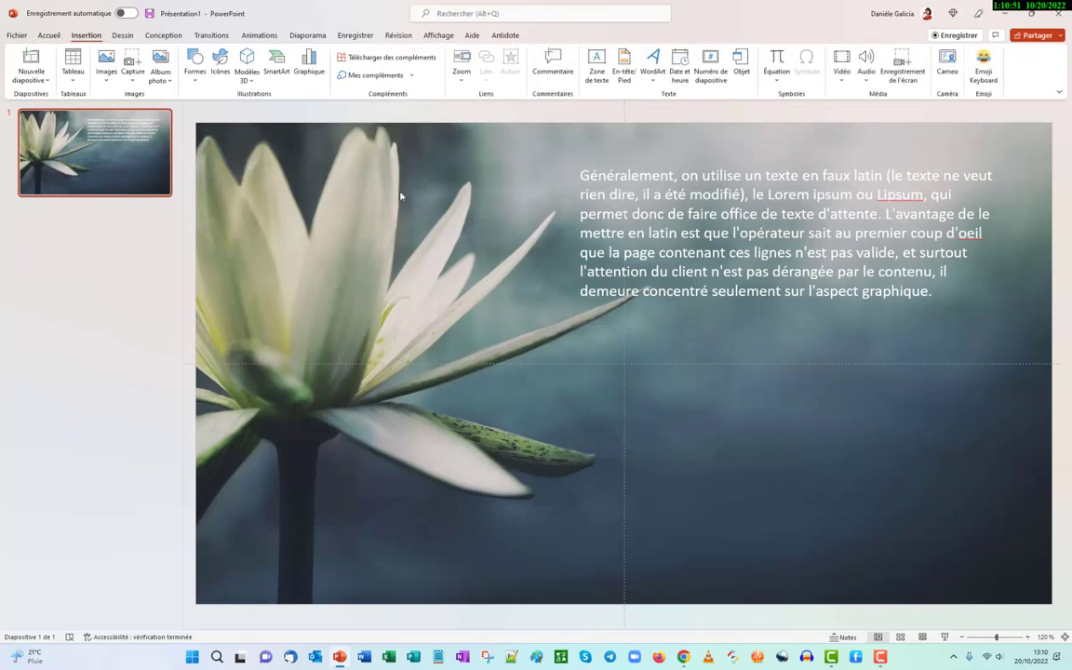
- Insert a gold-style WordArt and select its 'Votre texte ici' text
click(653, 82)
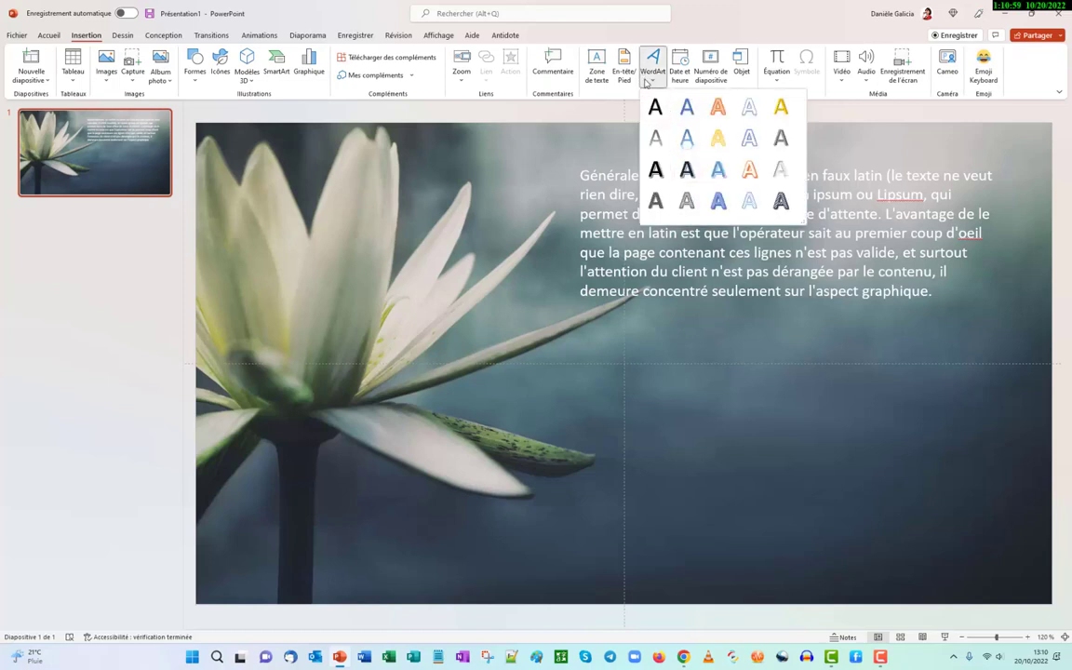
click(780, 107)
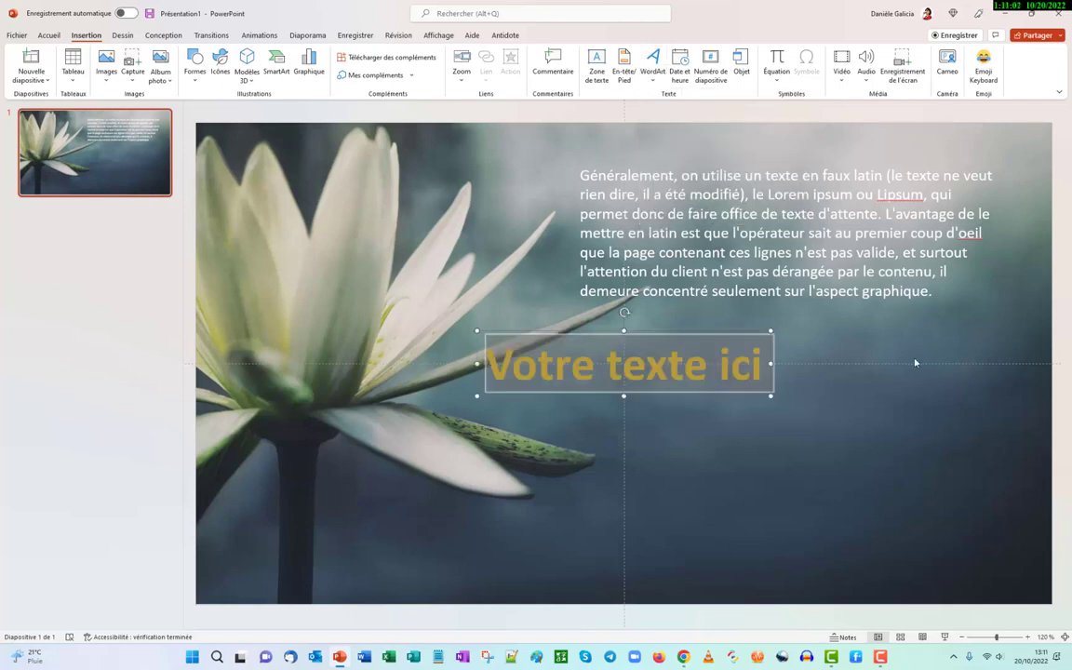
click(490, 364)
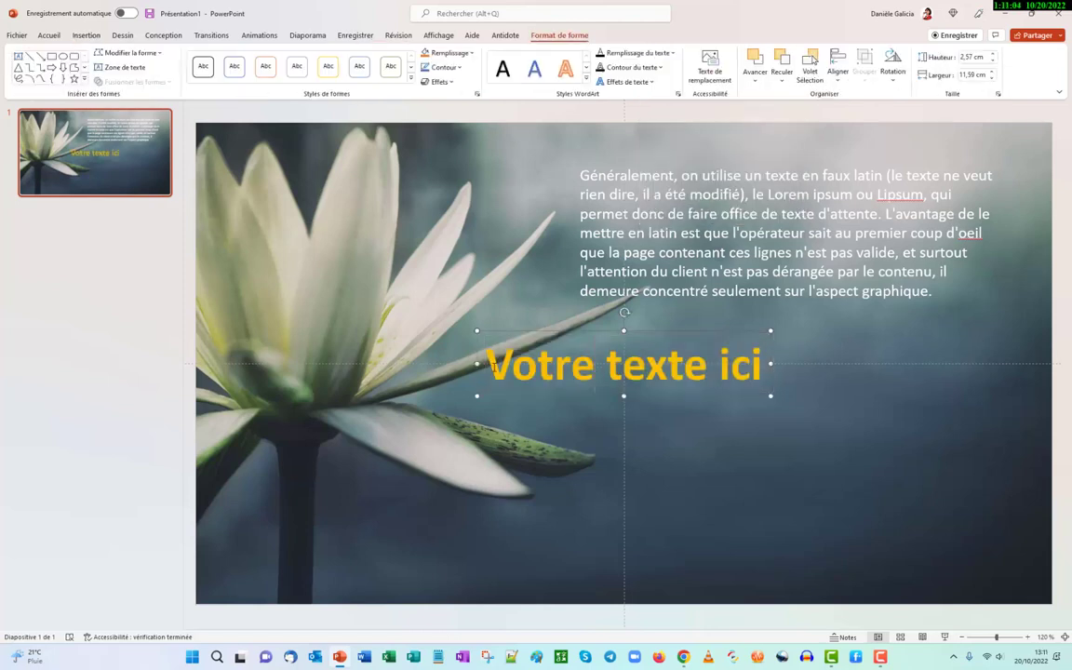
drag(486, 365, 719, 372)
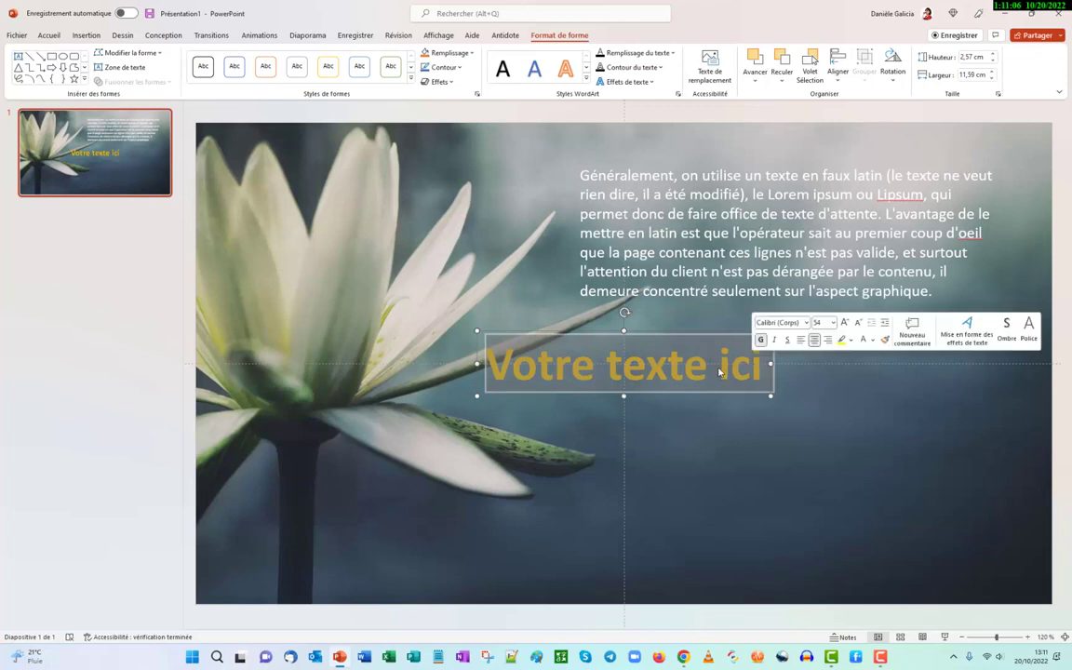
- Increase the WordArt's top bevel width and height in its 3D format settings
click(679, 95)
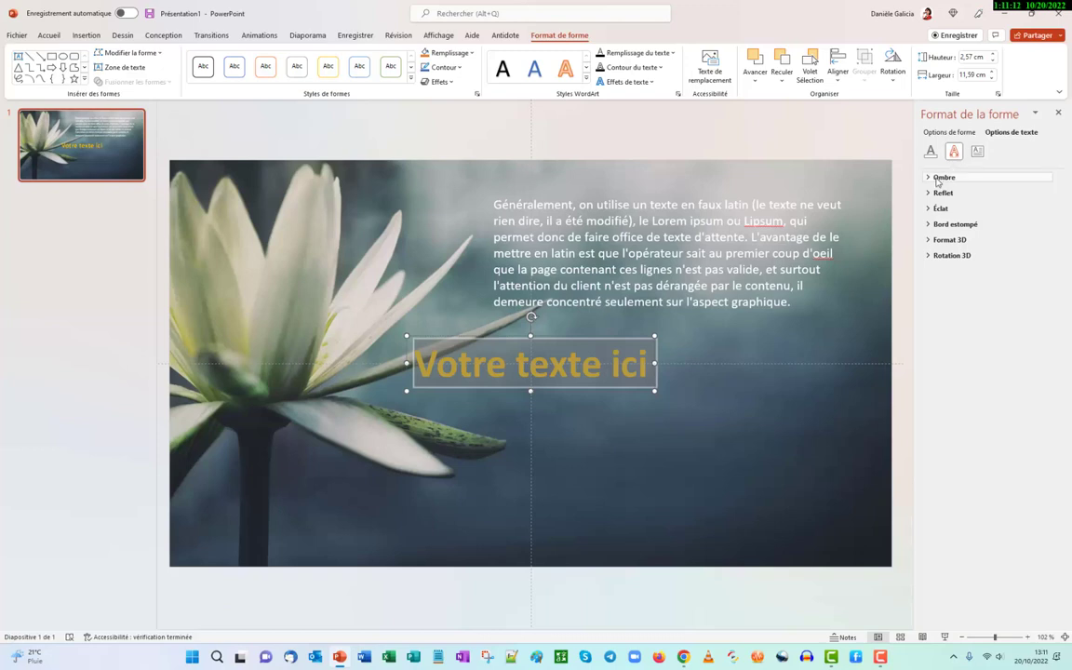
click(939, 177)
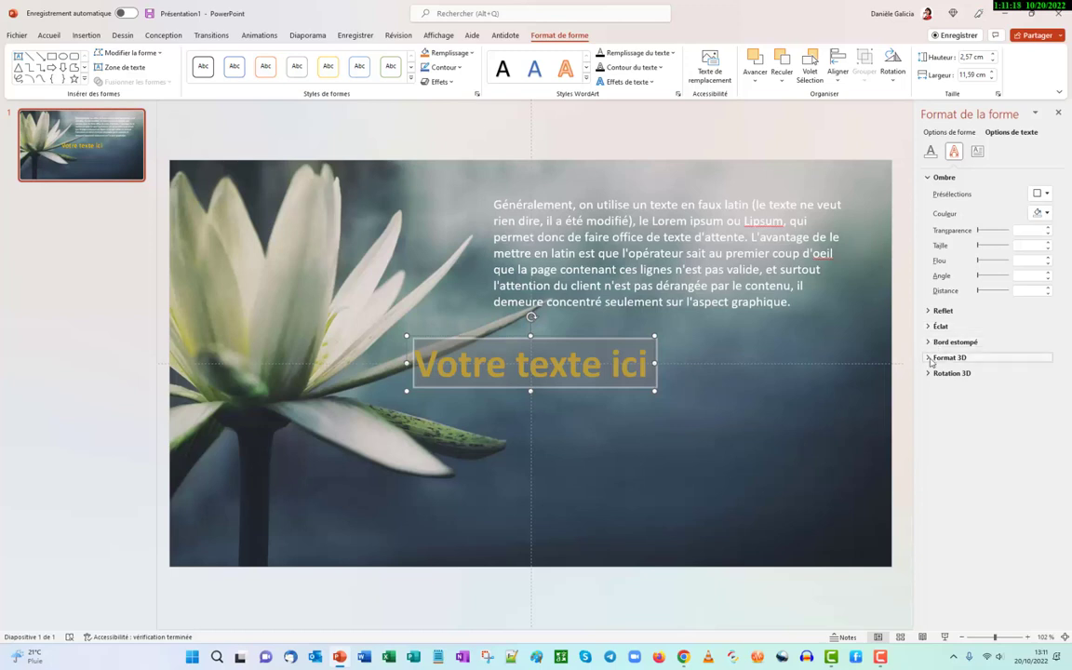
click(930, 359)
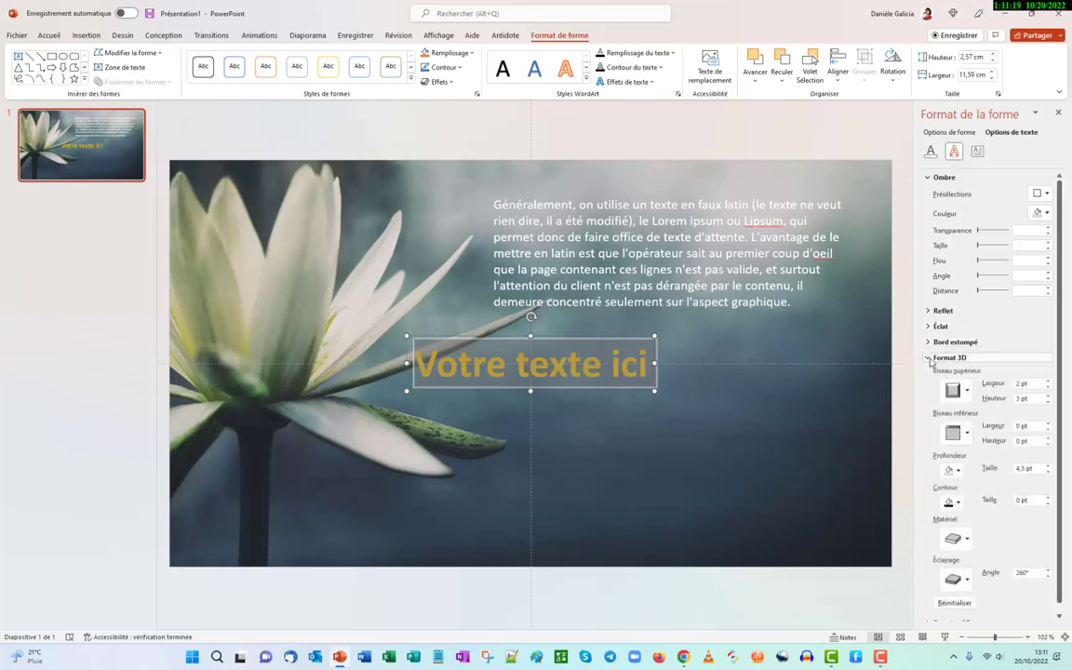
click(1048, 381)
click(1048, 380)
click(1049, 381)
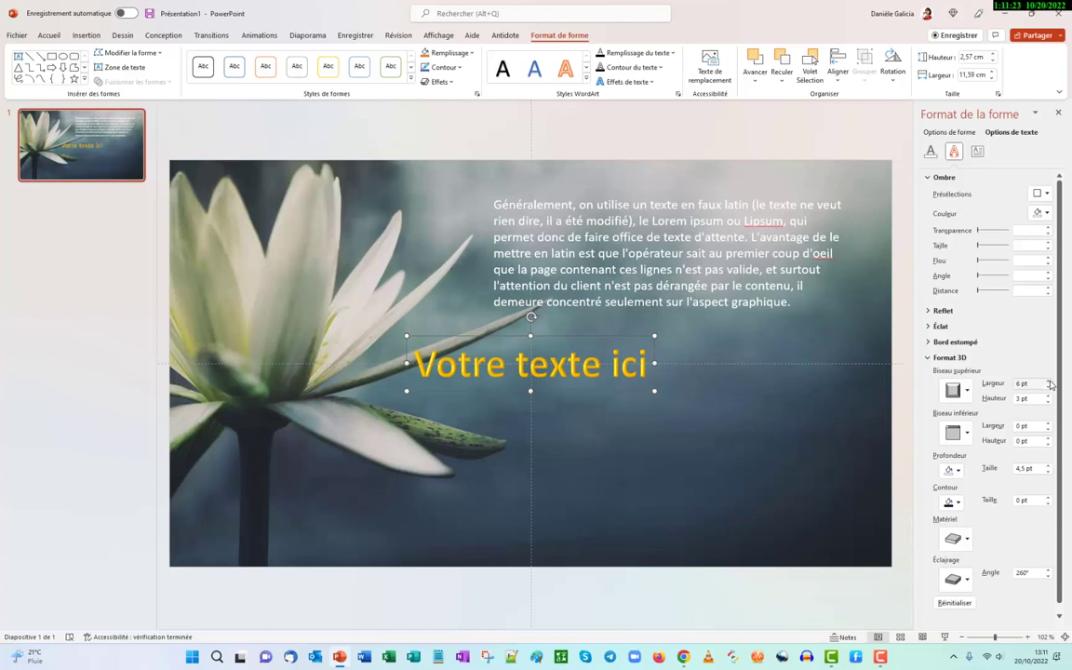
click(1047, 395)
click(1047, 394)
click(1048, 395)
click(701, 476)
- Move the 'Votre texte ici' WordArt right, directly below the white paragraph
click(524, 344)
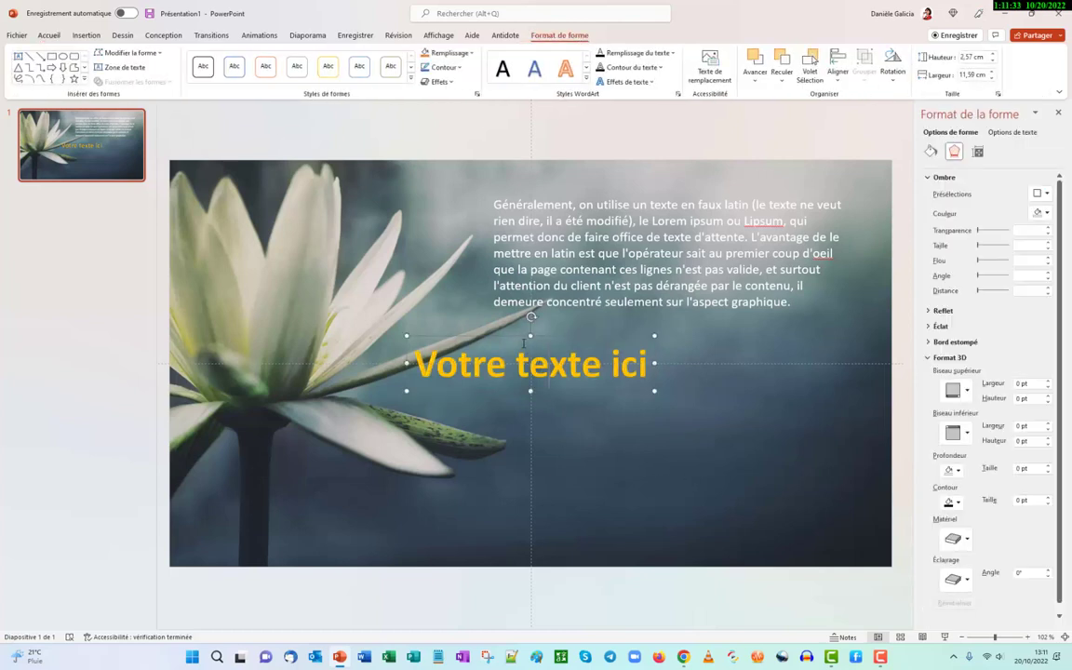
drag(512, 333, 654, 328)
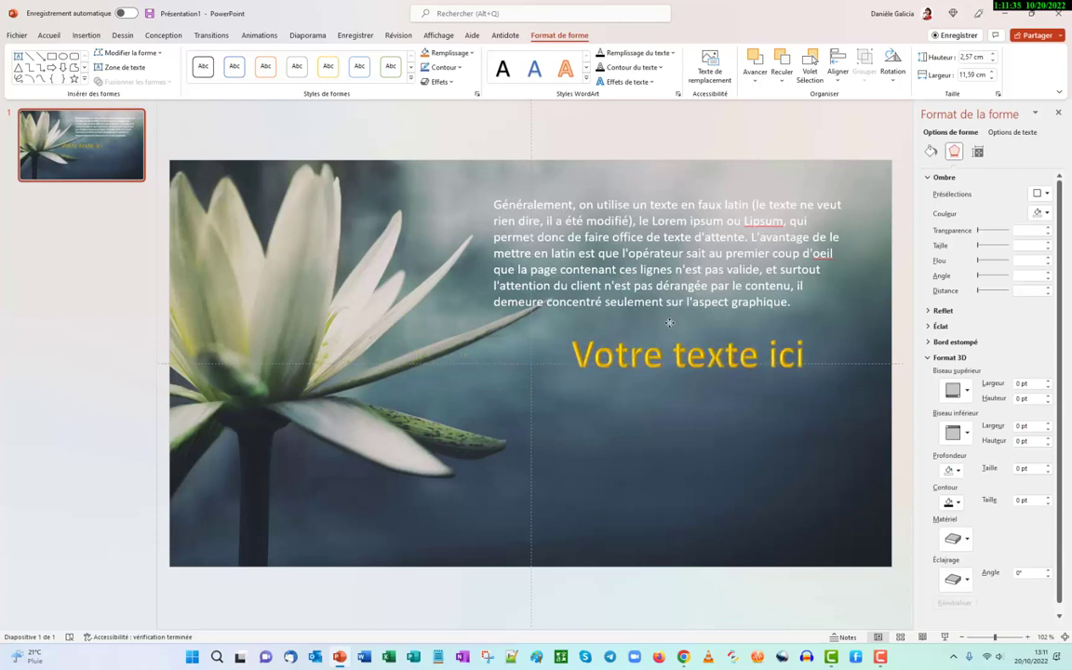
click(639, 223)
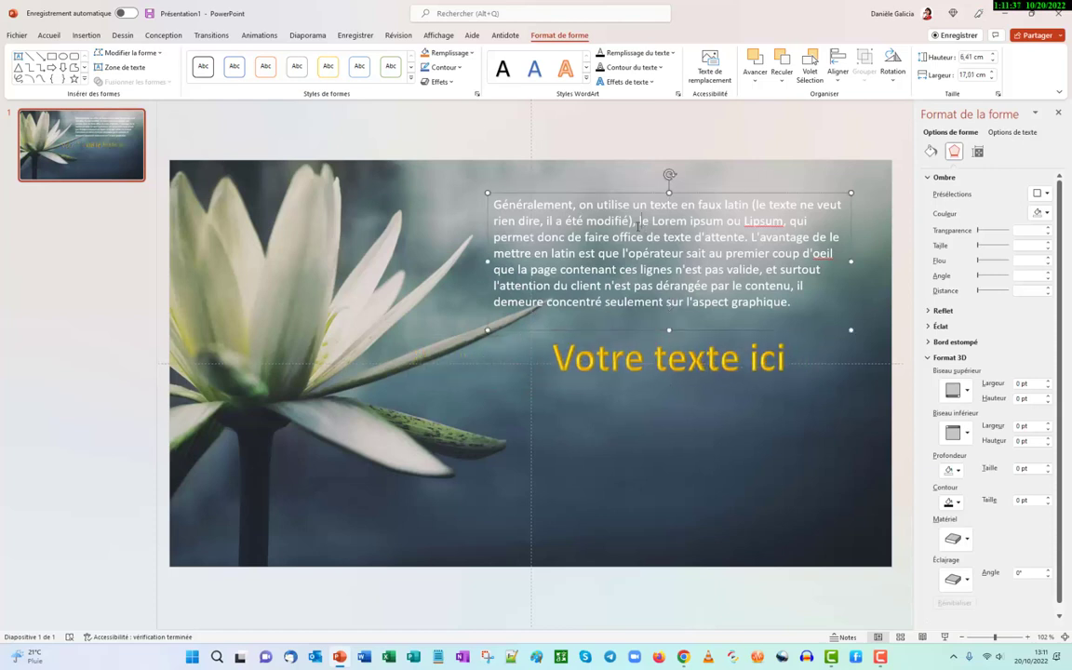
click(633, 415)
click(645, 335)
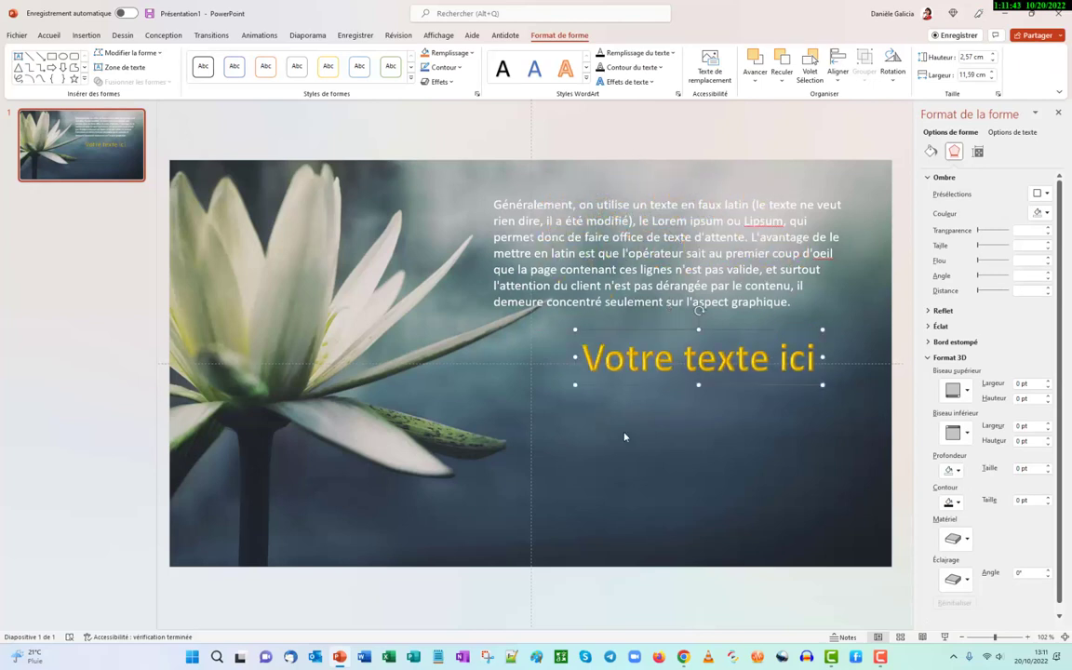
click(566, 184)
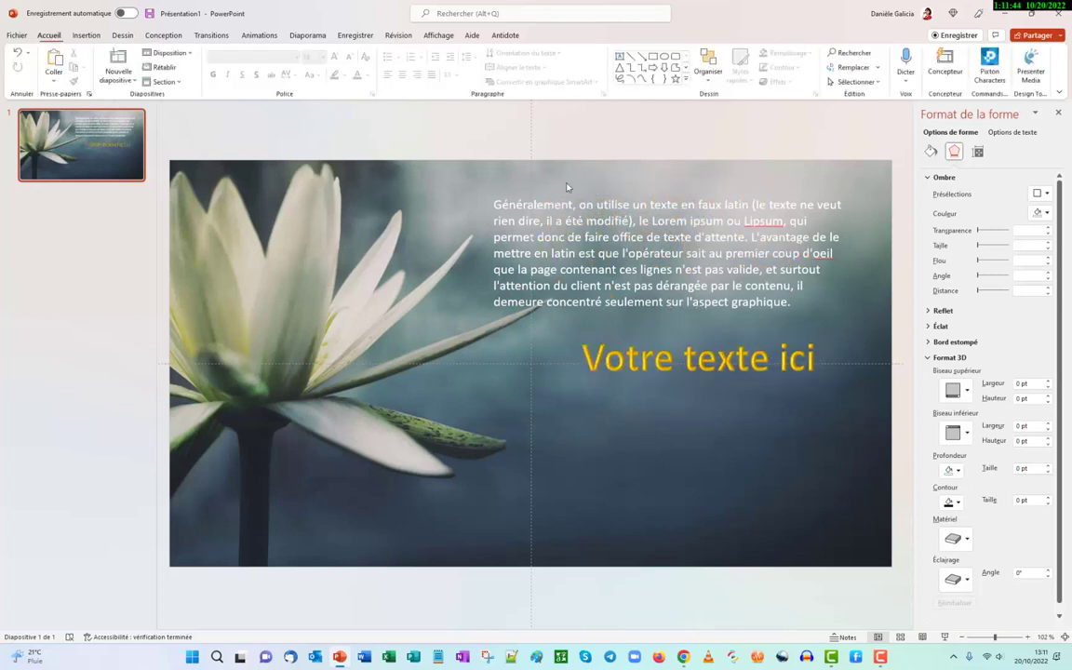
- Draw a smiley-face shape, fill it yellow, and place it near the slide's bottom centre
click(85, 35)
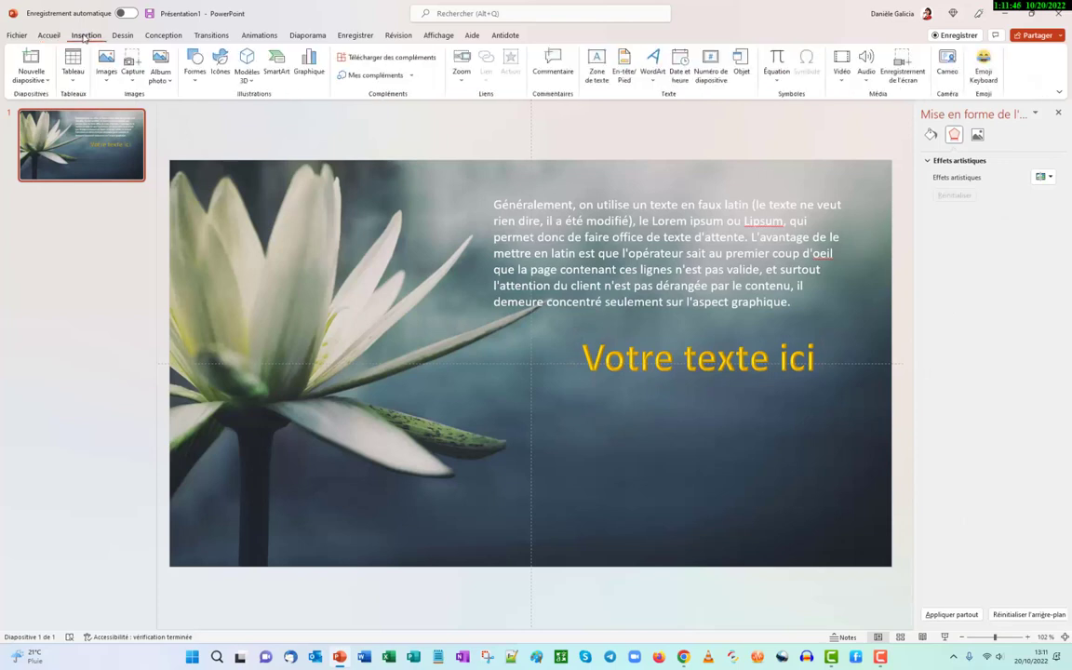
click(195, 83)
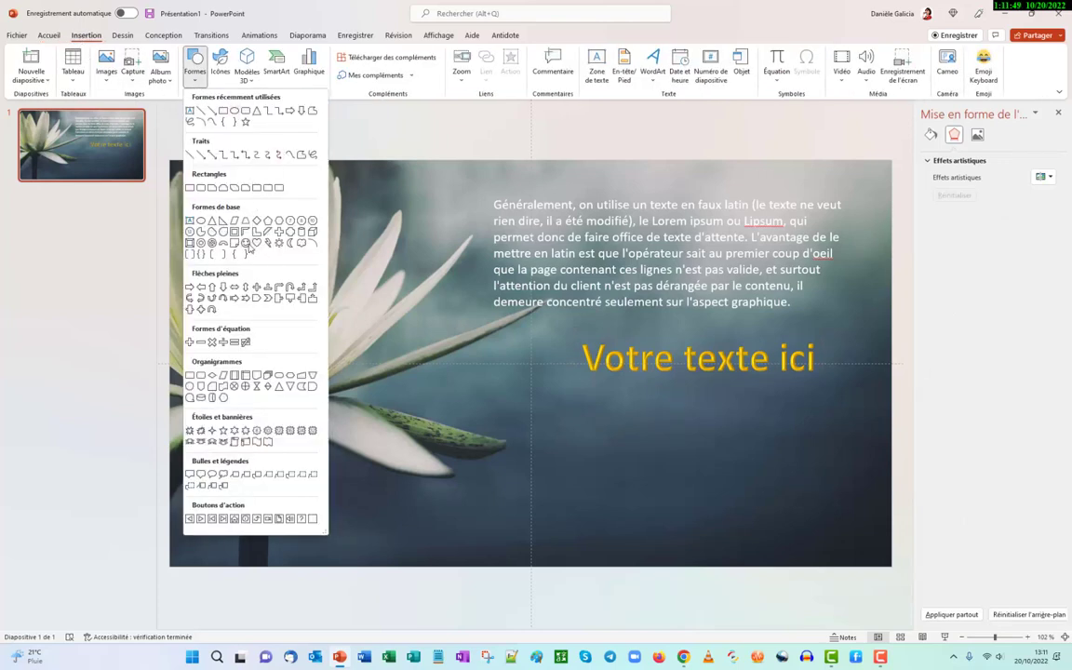
click(246, 242)
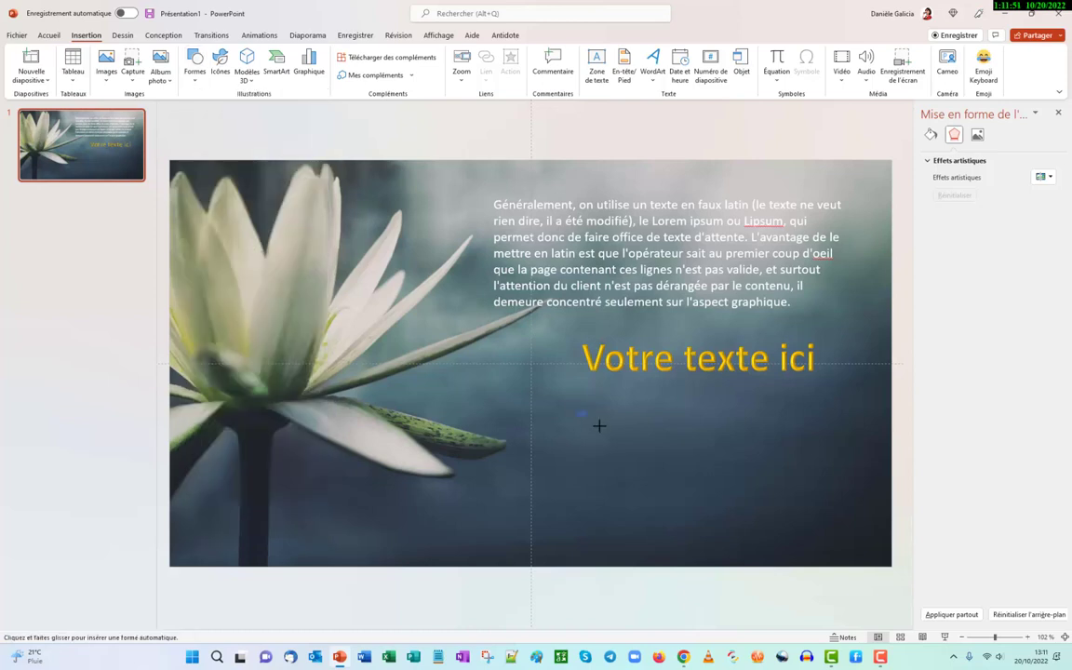
drag(599, 425, 659, 484)
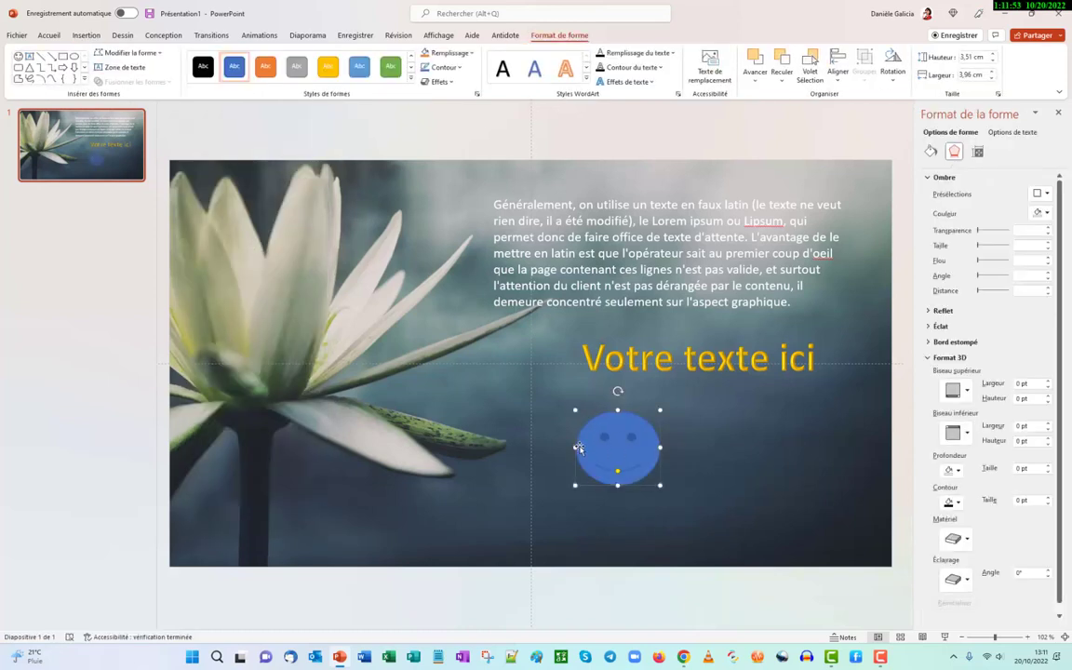
click(453, 53)
click(416, 154)
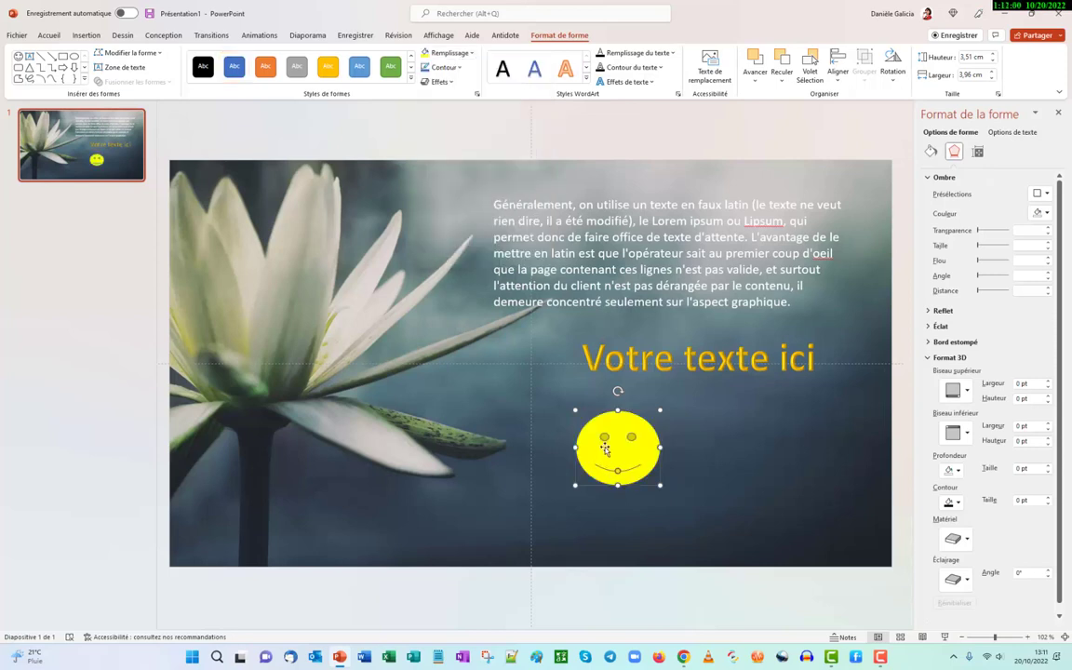
mouse_move(604, 449)
mouse_down()
mouse_move(546, 399)
mouse_move(515, 507)
mouse_up()
click(648, 472)
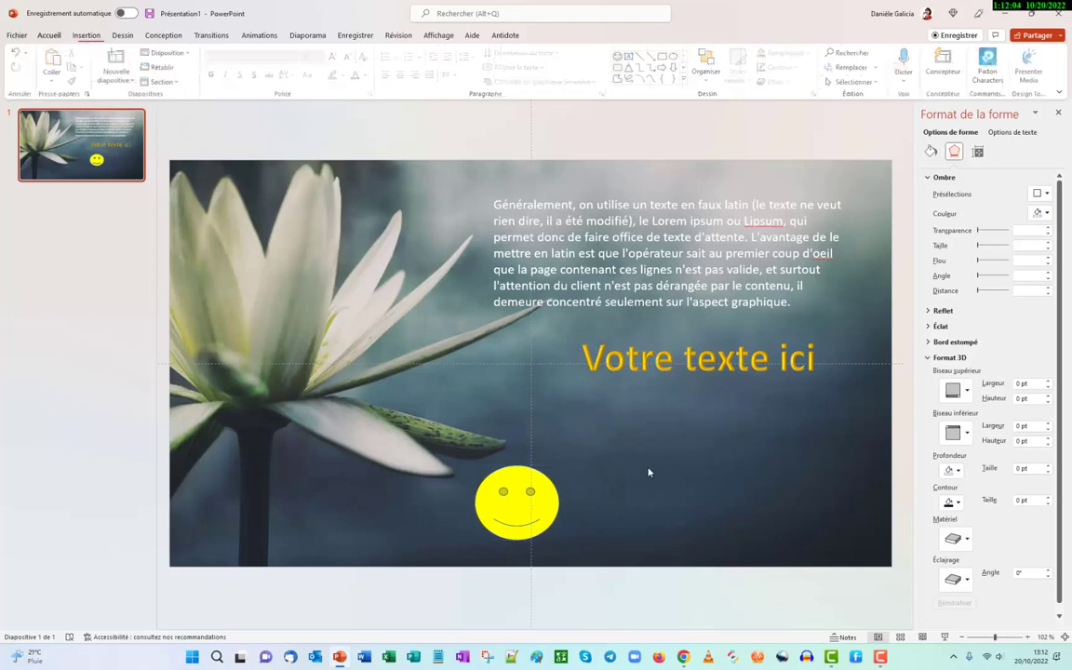
- Draw a pentagon arrow shape right of the smiley and fill it orange
click(85, 35)
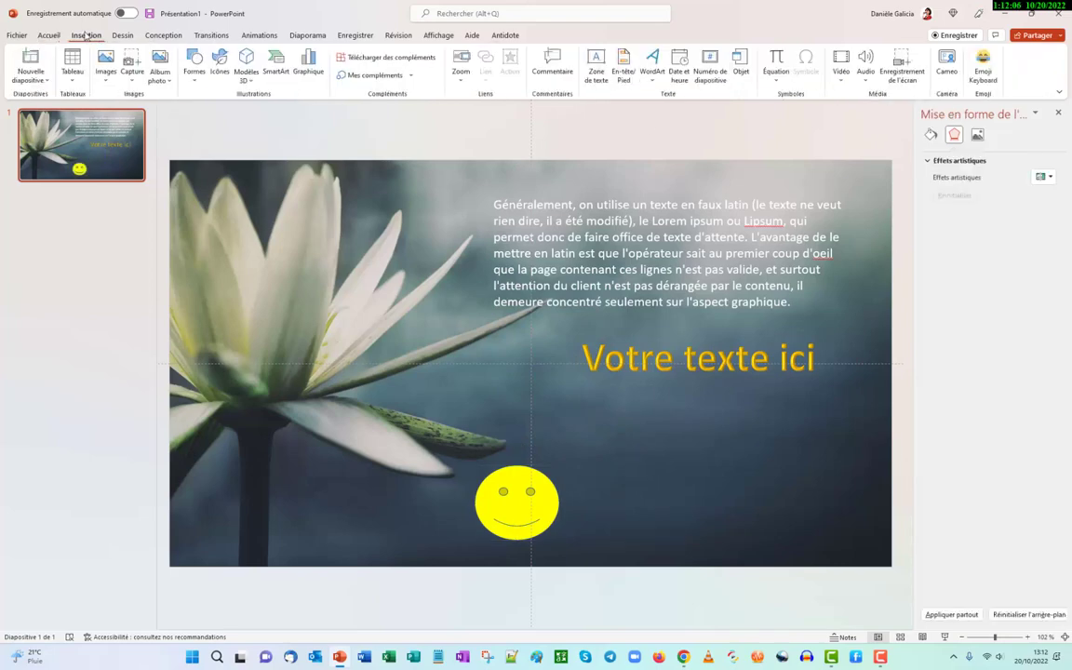
click(195, 81)
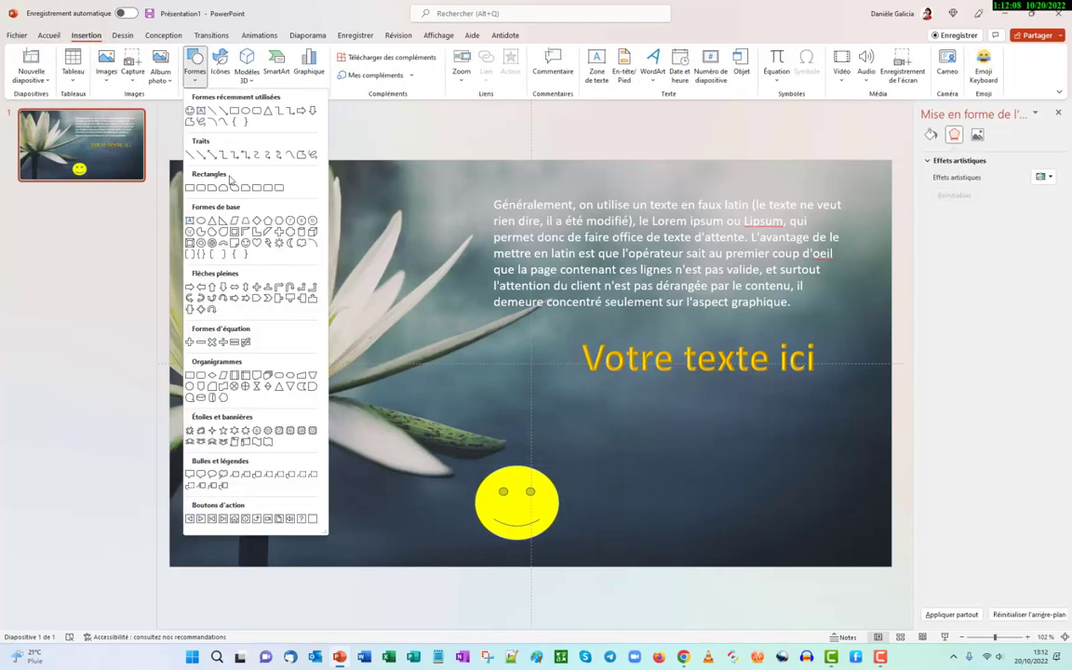
click(256, 300)
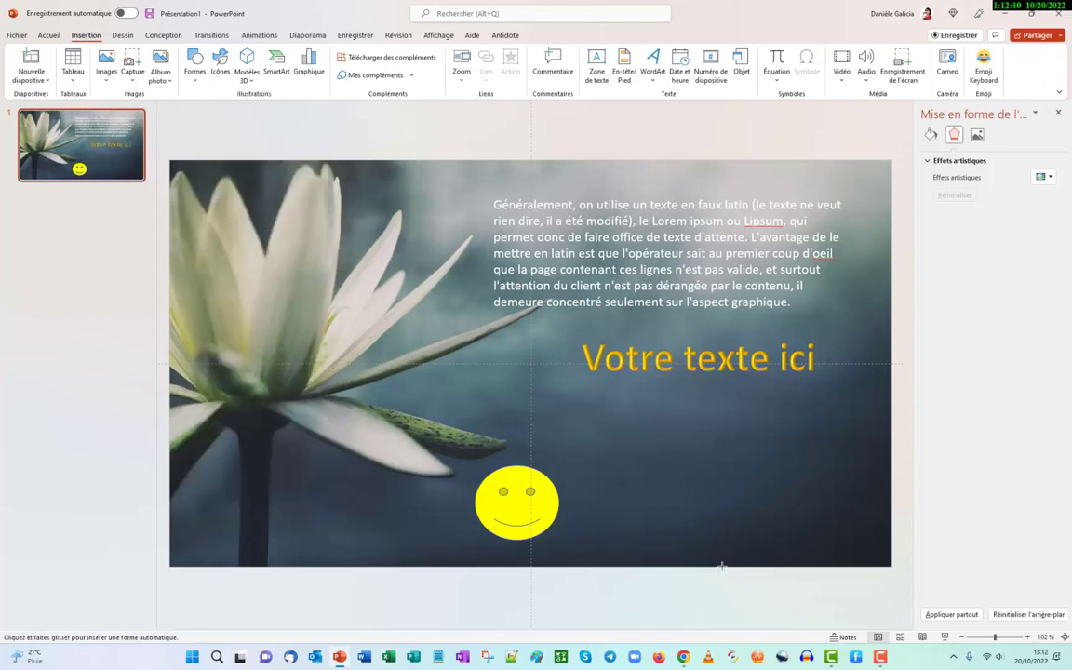
drag(657, 450, 783, 503)
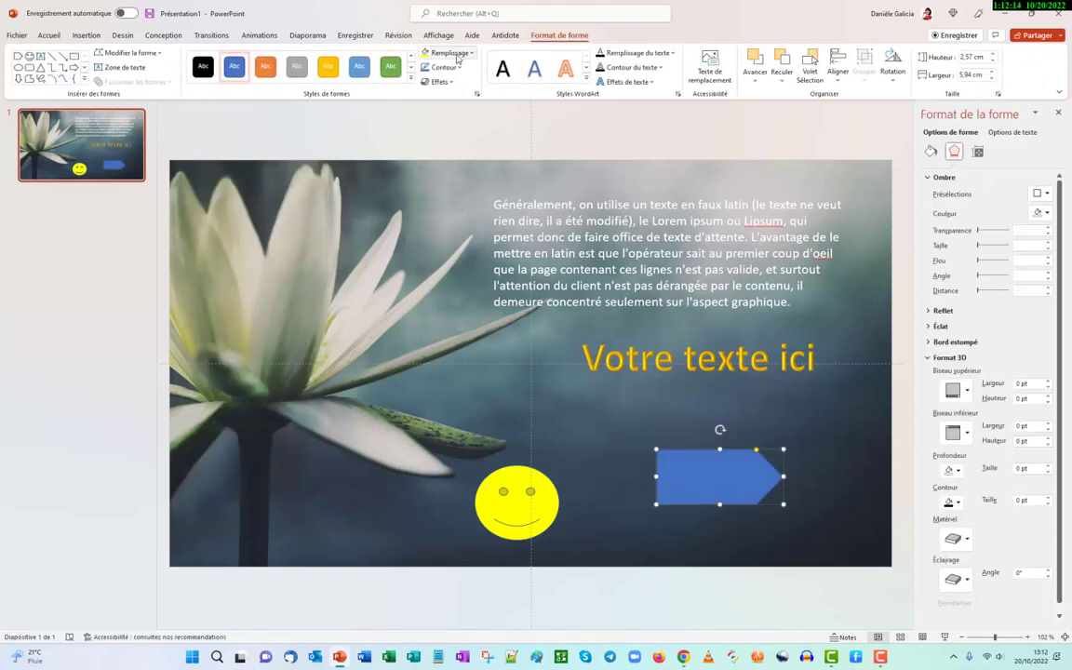
click(448, 53)
click(472, 122)
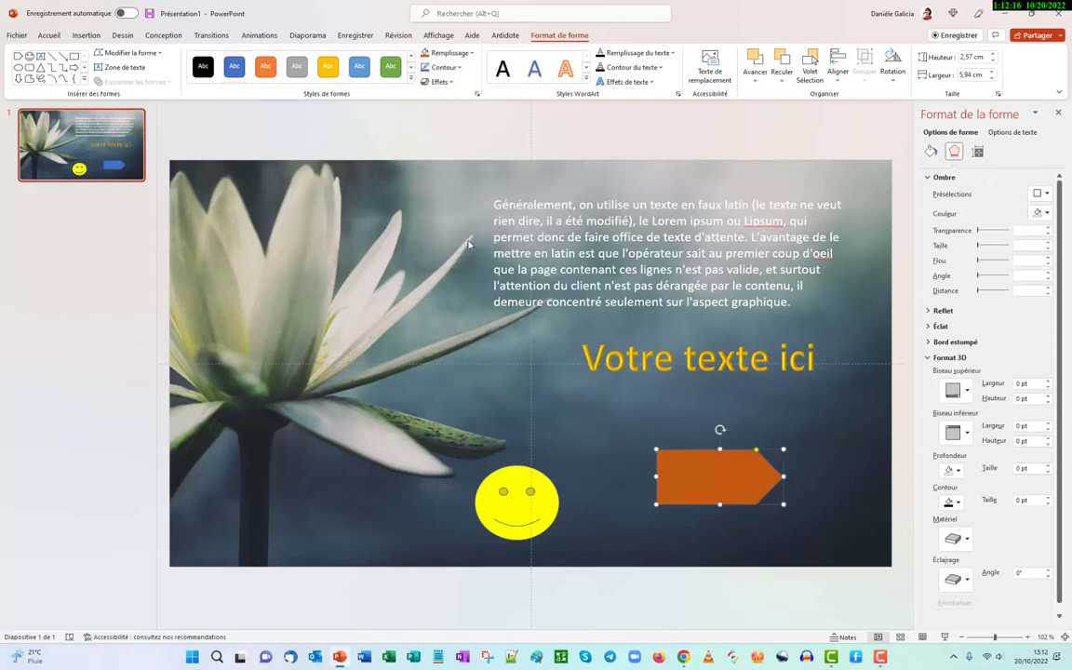
- Give the orange arrow a gold outline with a thicker line weight
click(443, 67)
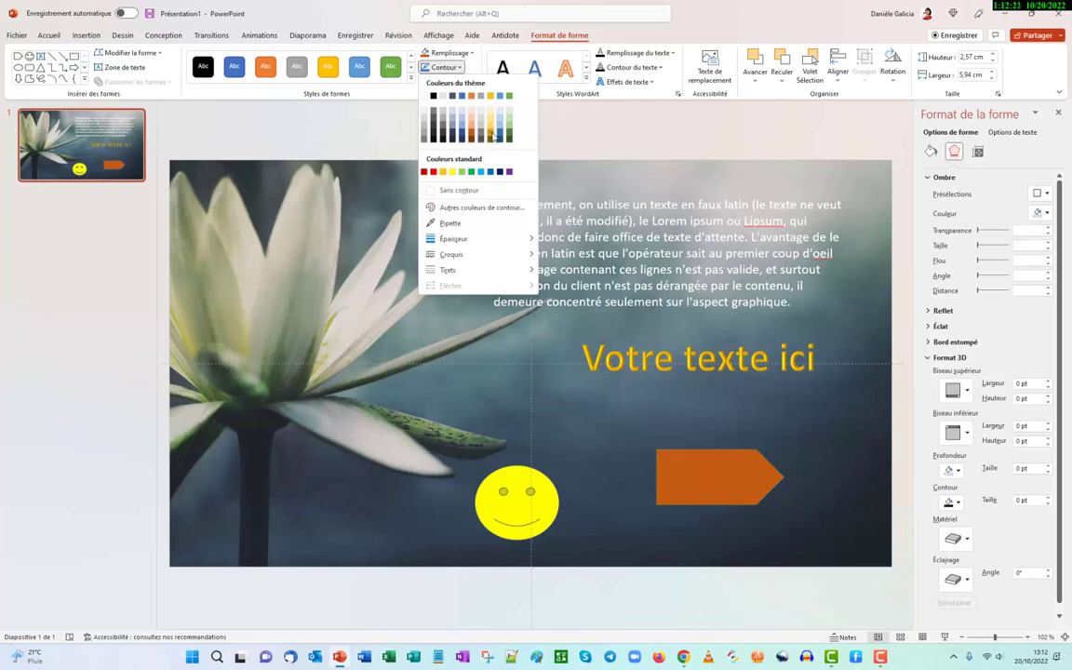
click(494, 136)
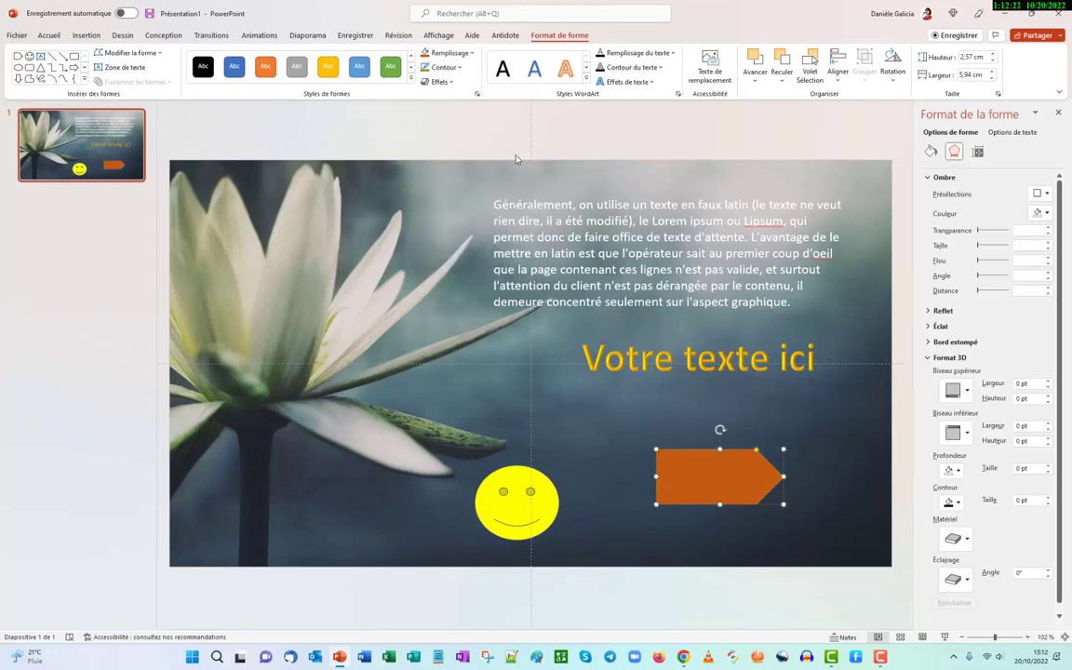
click(451, 82)
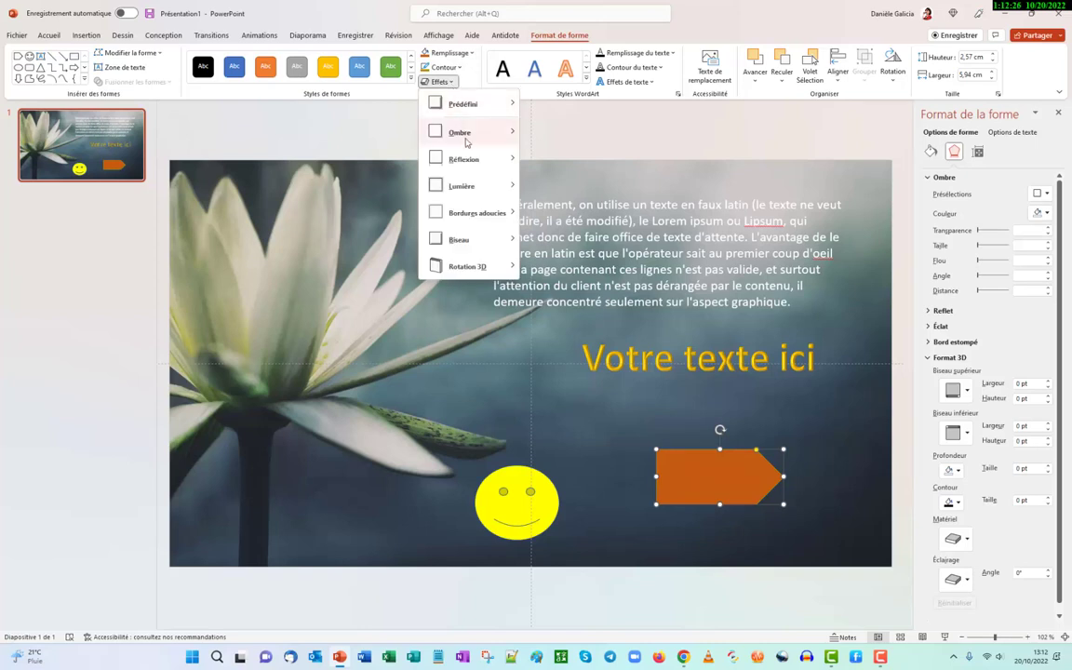
click(460, 68)
click(463, 71)
click(461, 68)
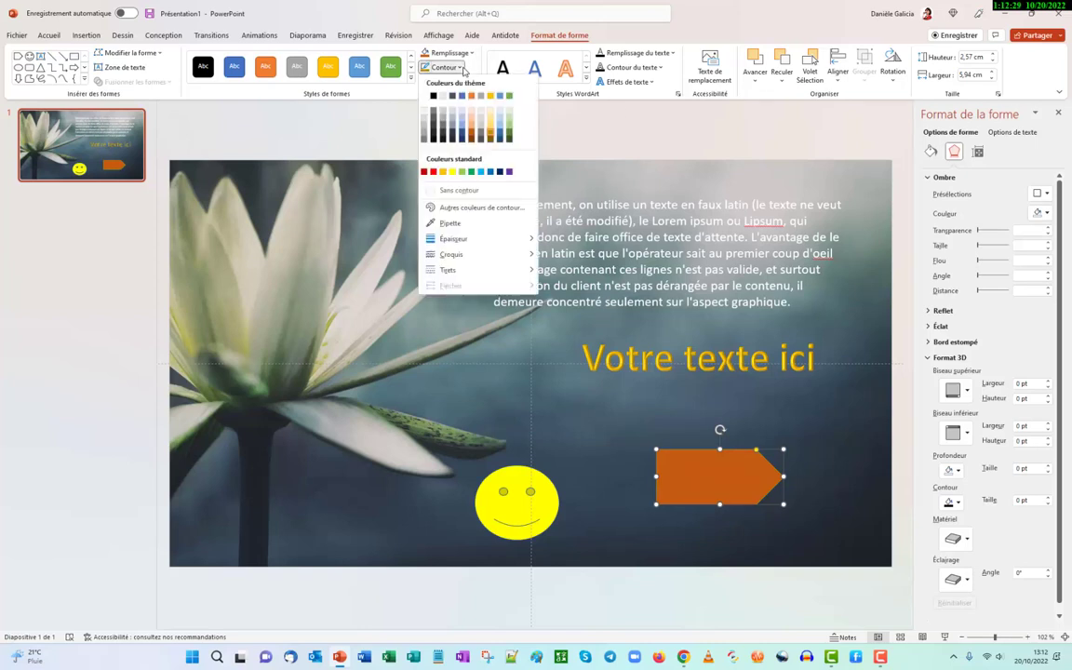
mouse_move(454, 239)
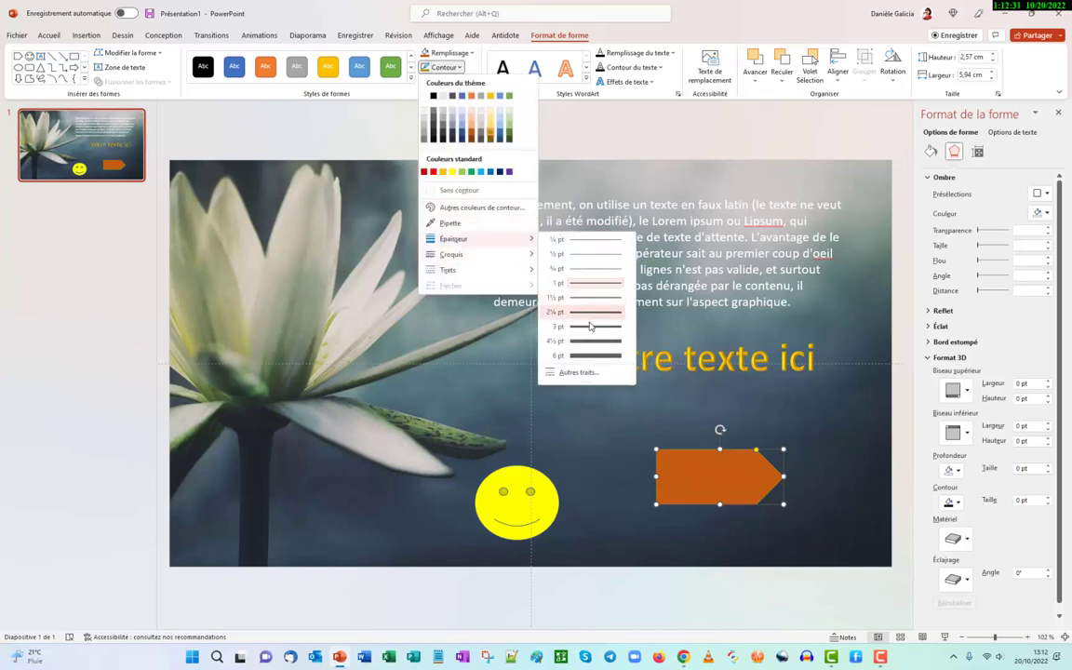
click(596, 341)
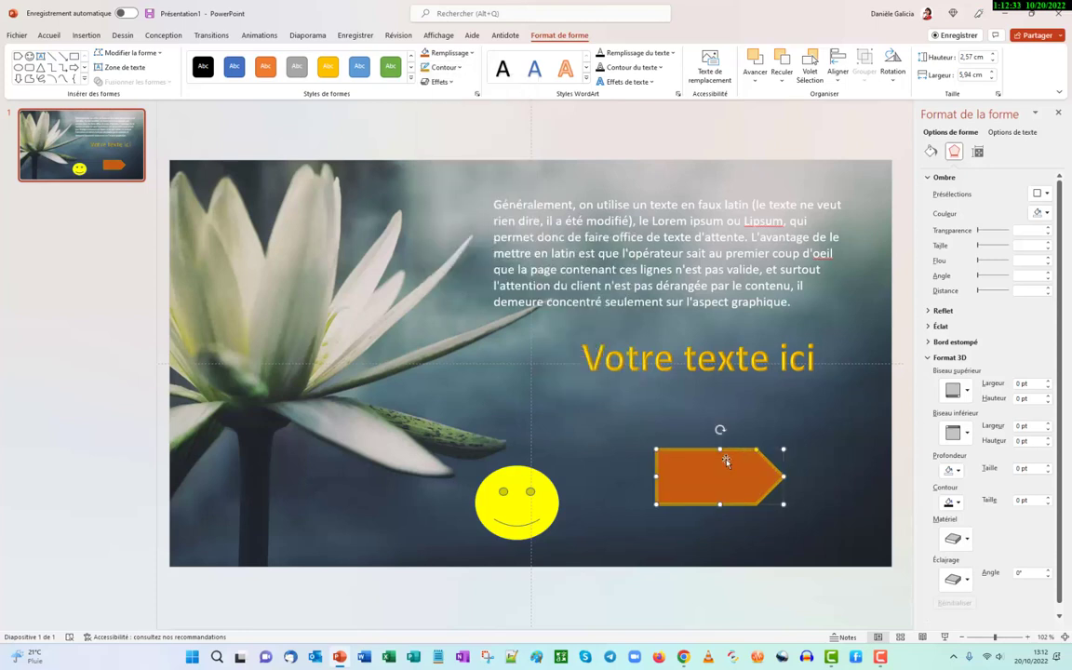
click(724, 538)
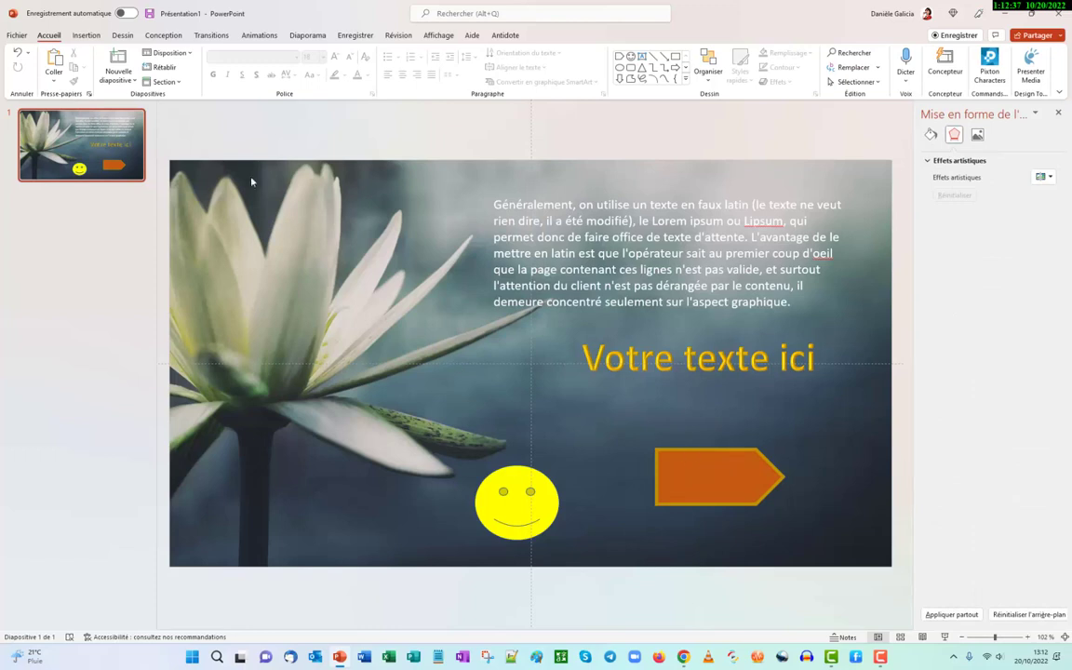
- Duplicate slide 1 as a new slide 2
right_click(64, 138)
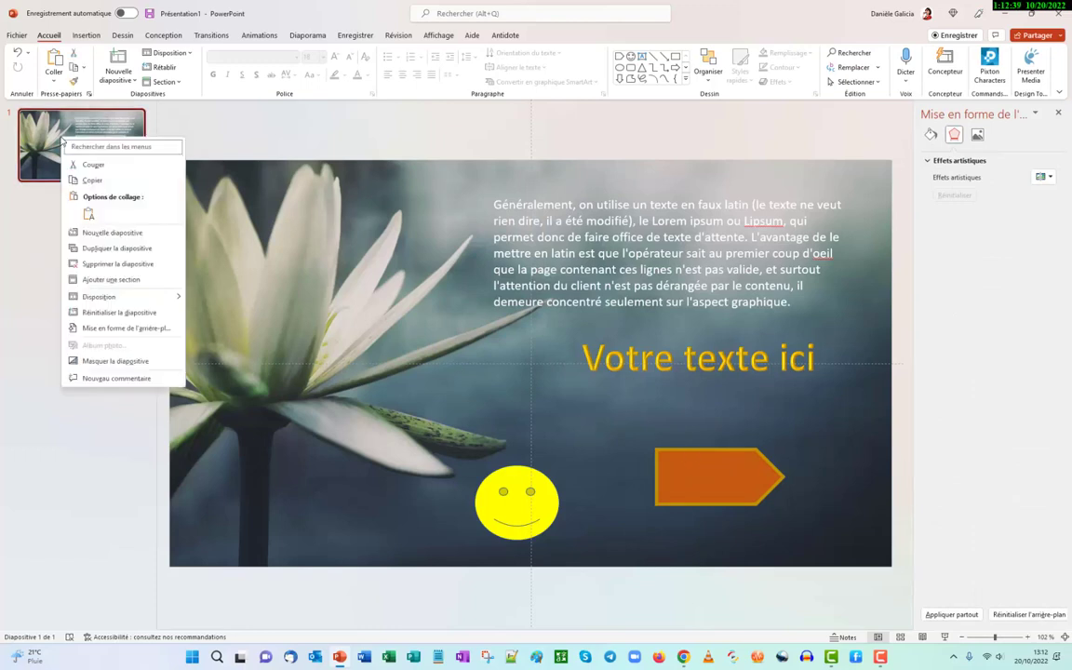
click(111, 247)
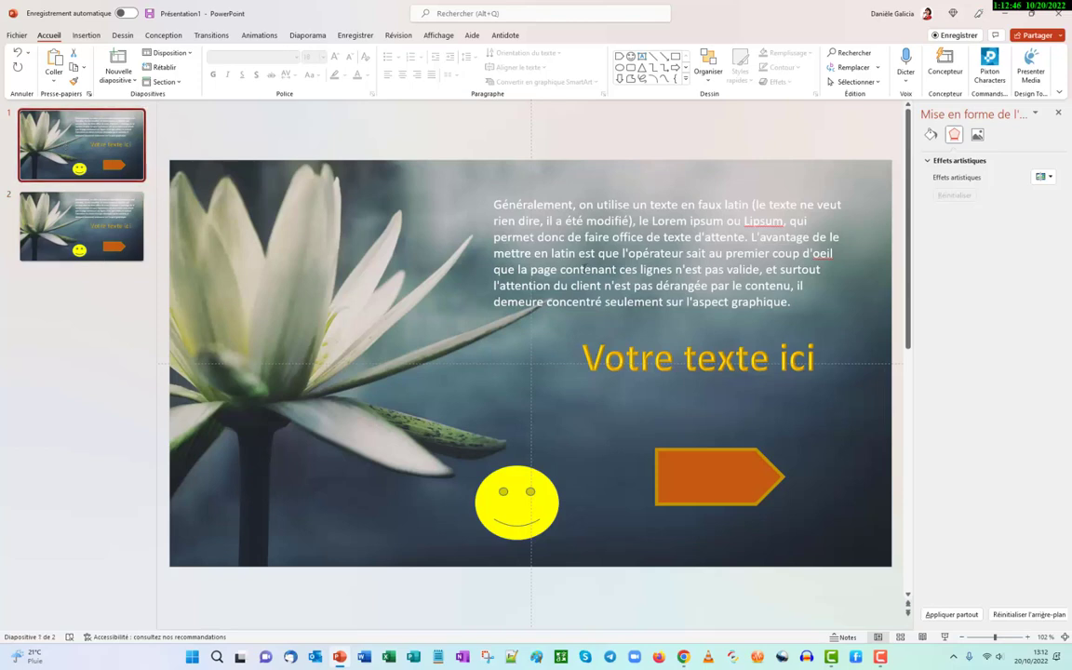
click(564, 250)
- Delete the yellow smiley face and the orange arrow from slide 1
click(516, 502)
key(Delete)
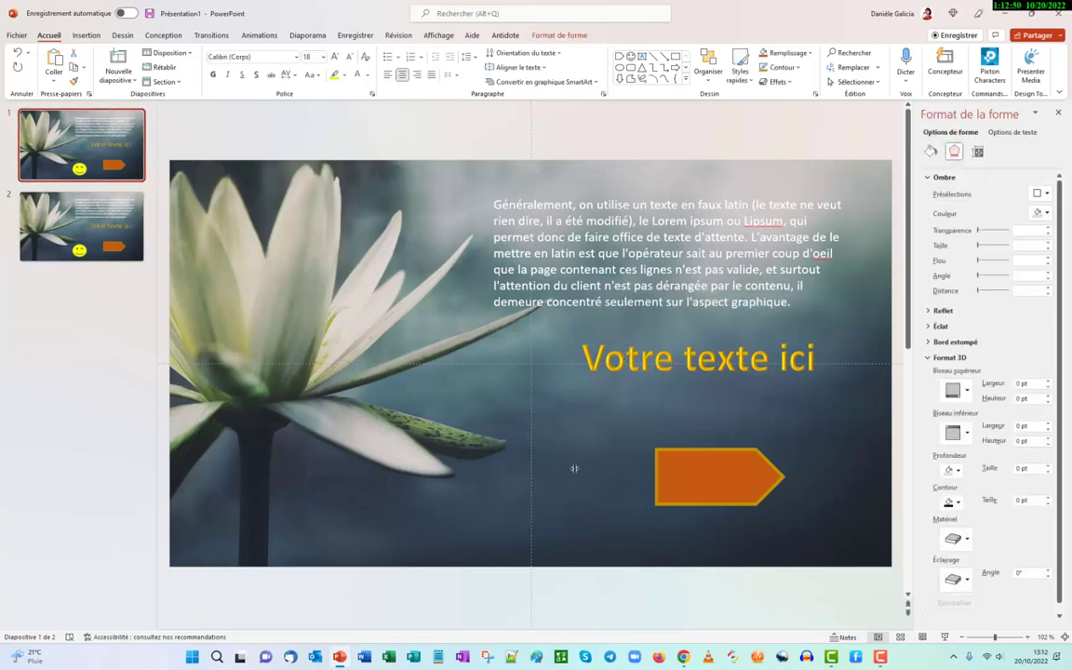
click(683, 473)
key(Delete)
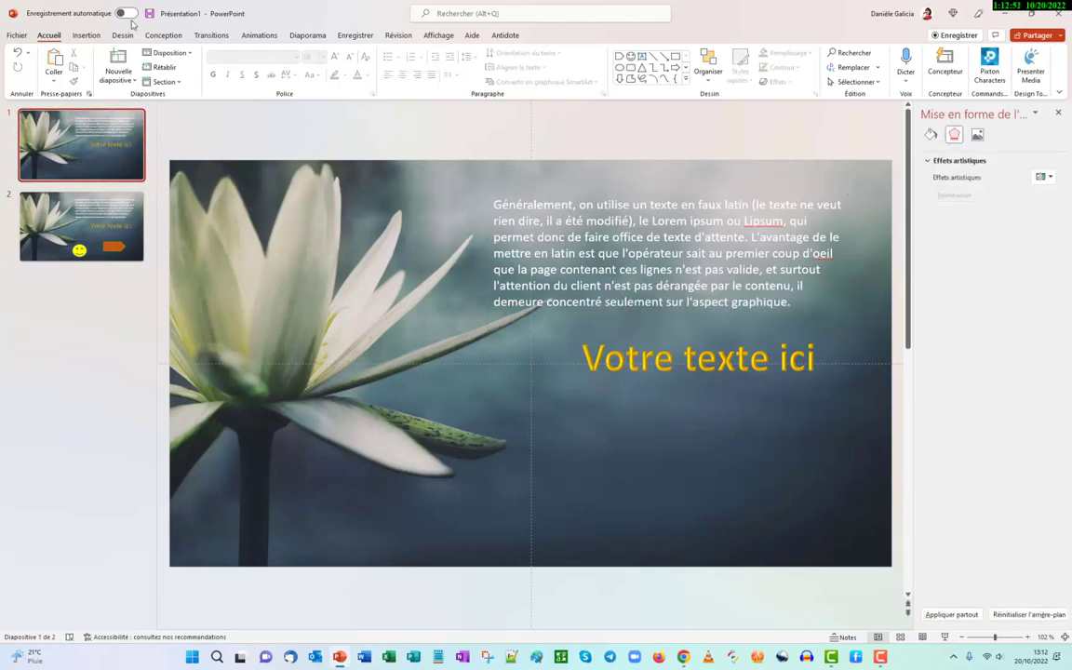
click(85, 34)
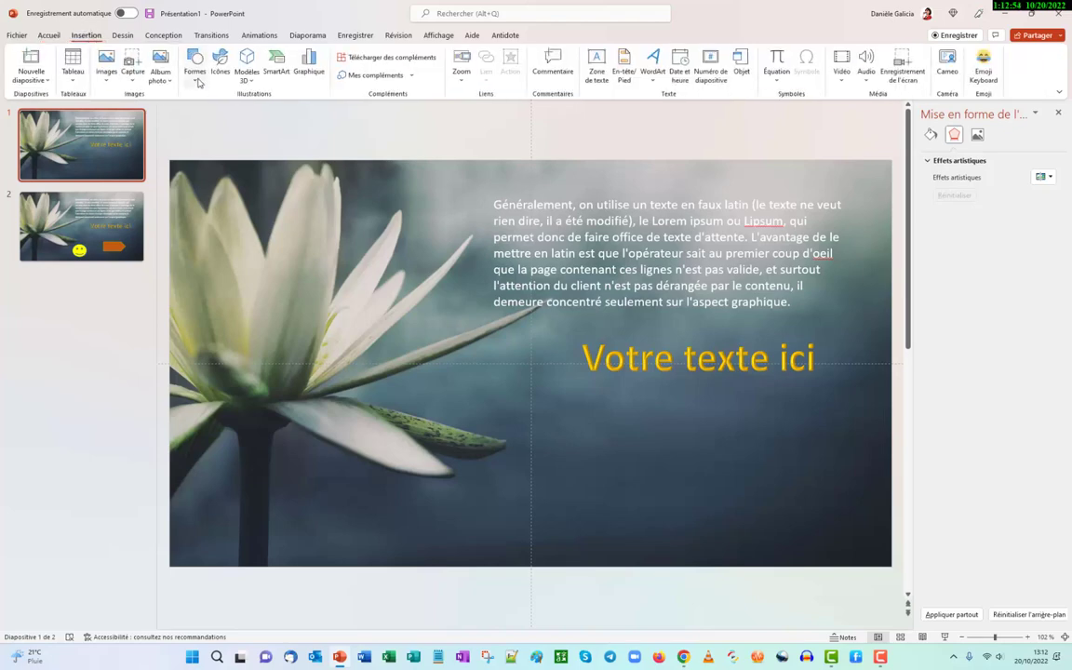
click(197, 76)
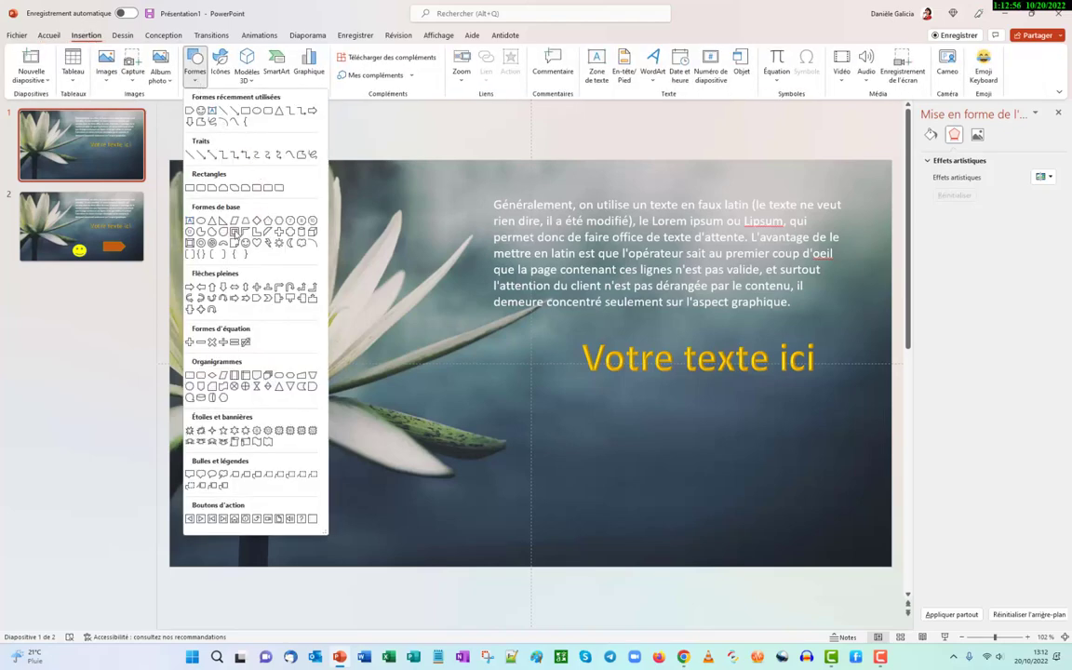
- Draw a thick-bordered frame shape at the slide's lower right and fill it green
click(234, 231)
drag(607, 440, 712, 521)
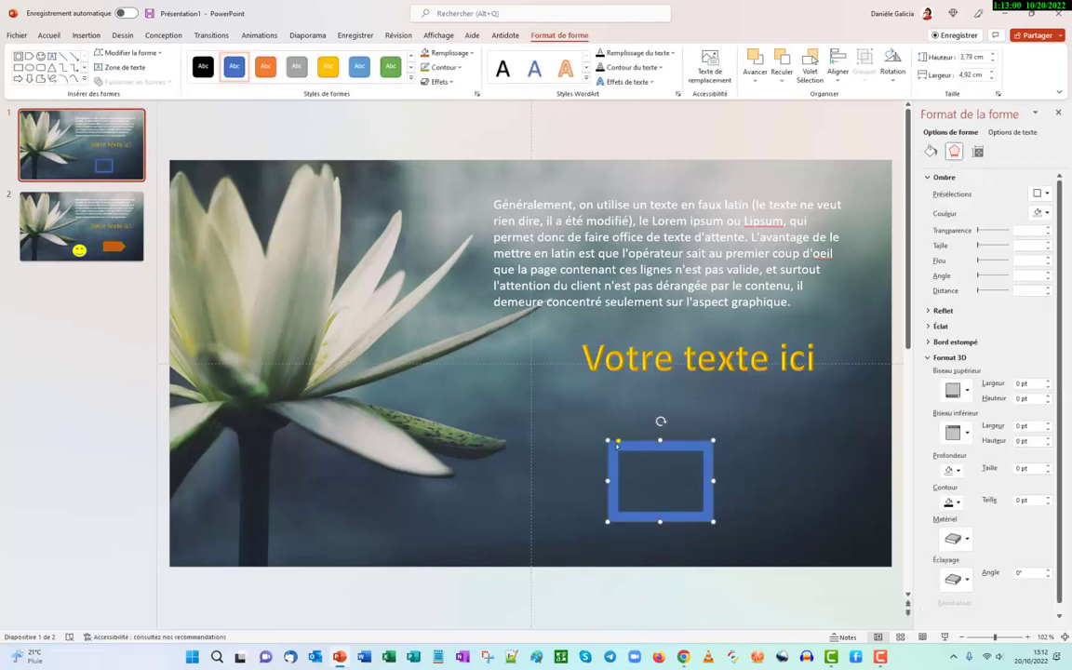
drag(618, 444, 618, 434)
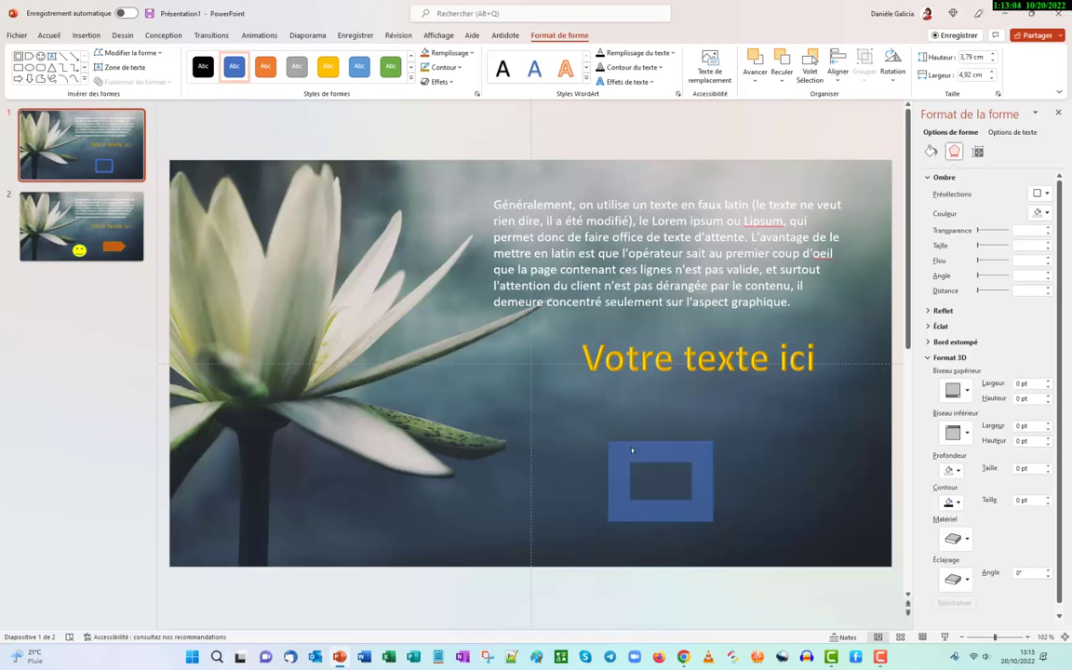
drag(617, 434, 616, 444)
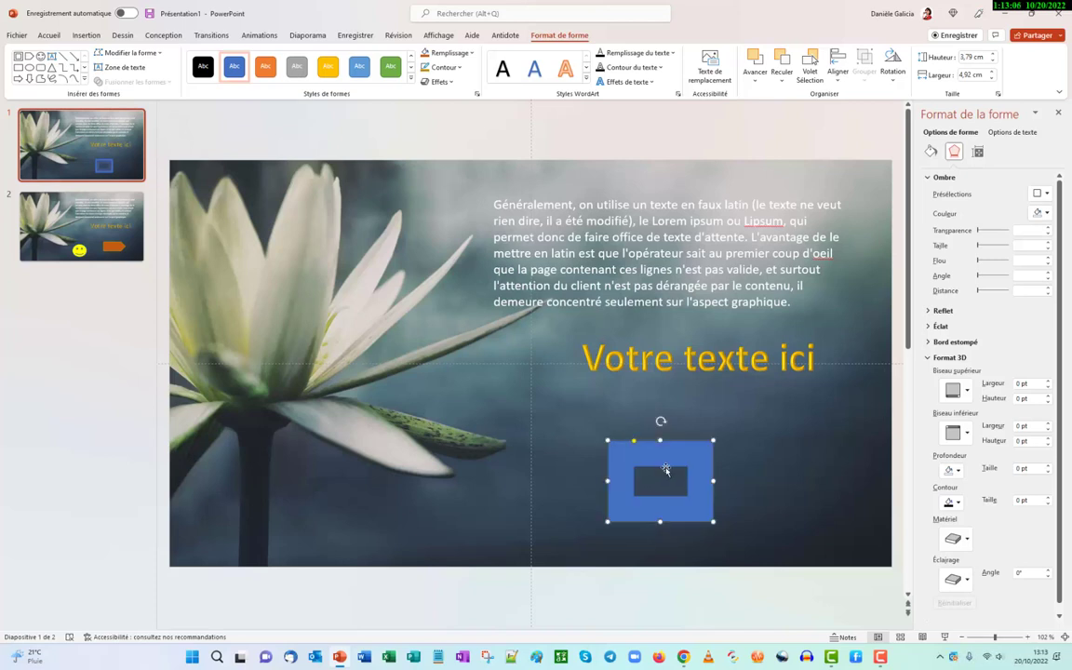
click(457, 53)
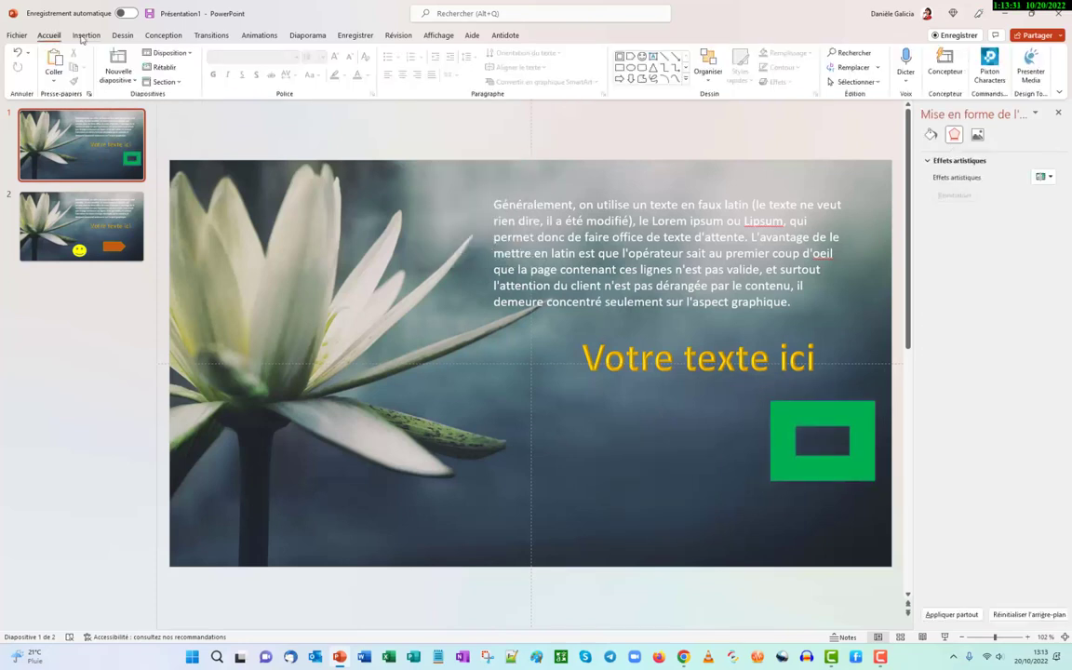
- Draw a wave shape left of the green frame, then delete it
click(83, 35)
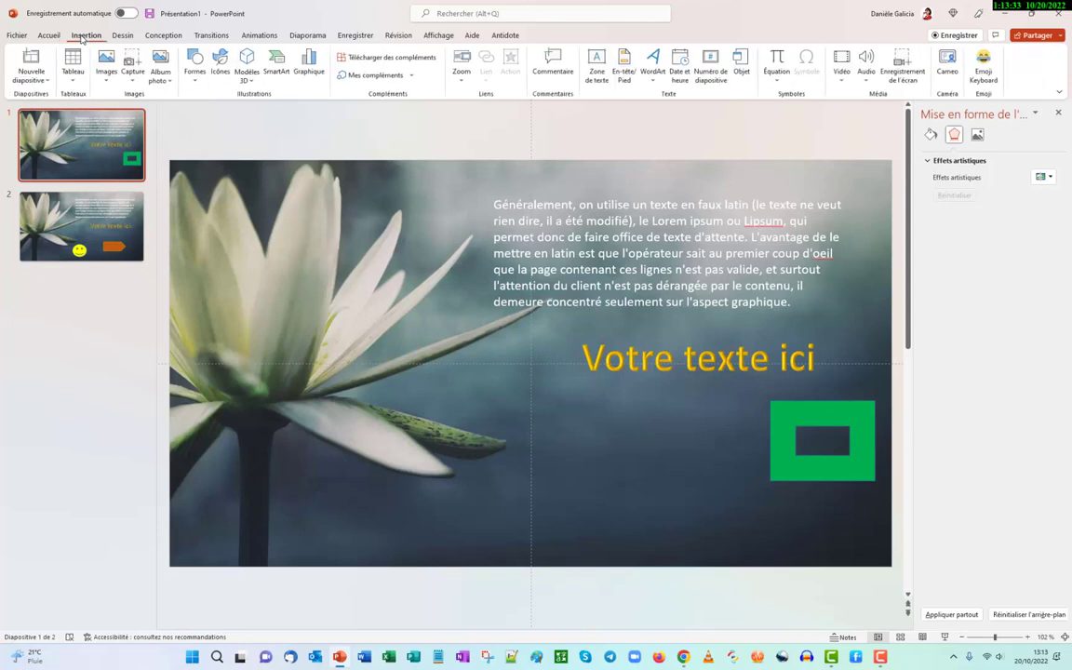
click(194, 82)
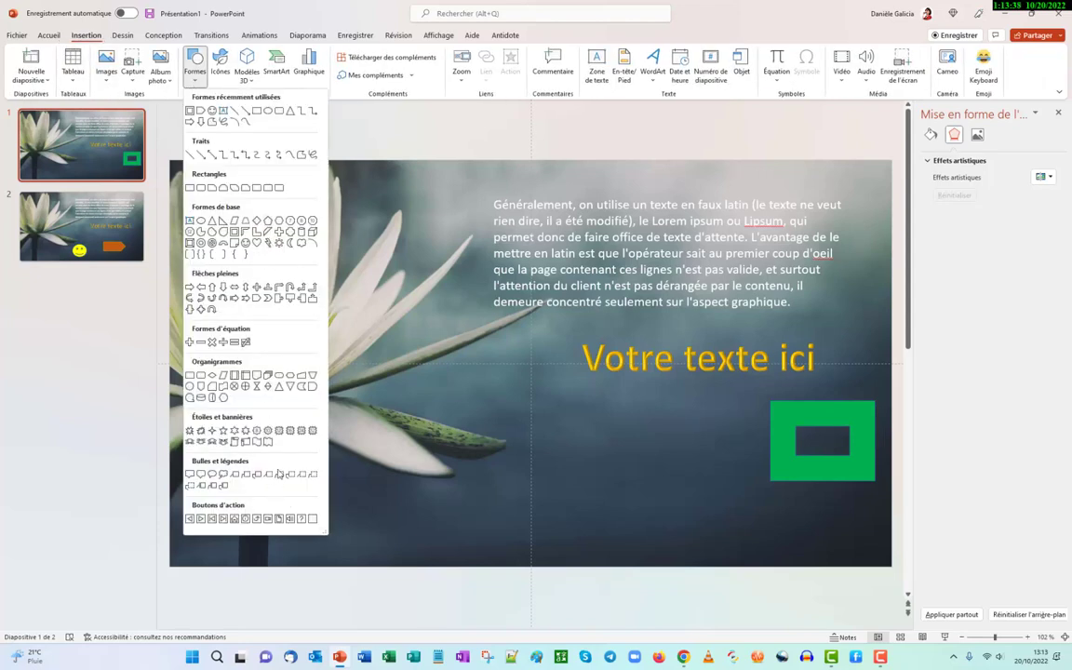
click(260, 444)
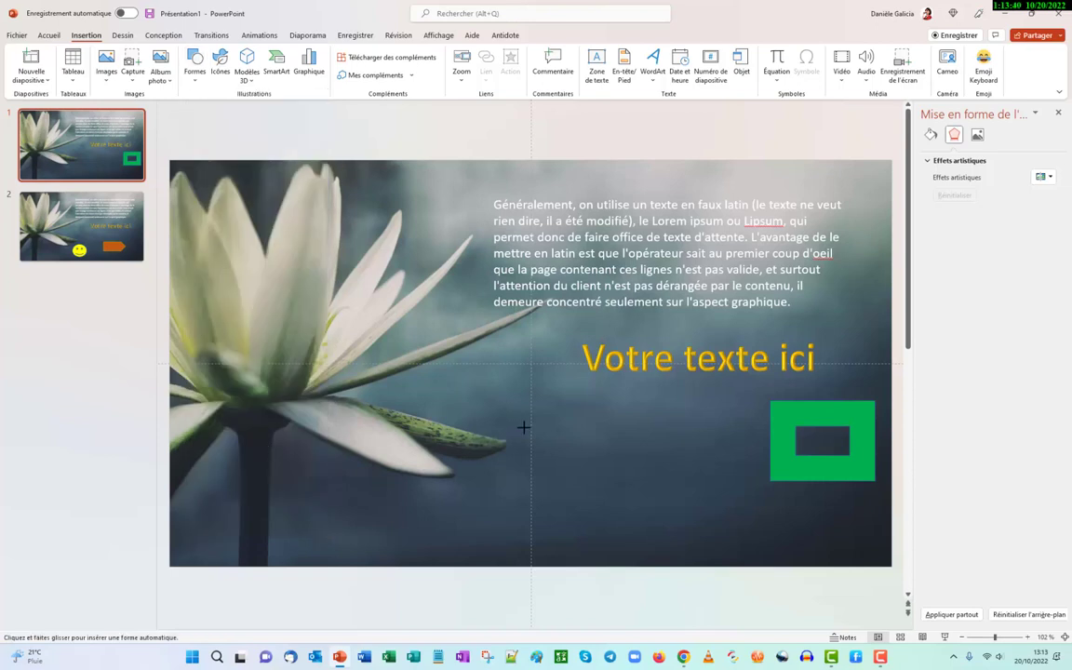
drag(509, 408, 716, 476)
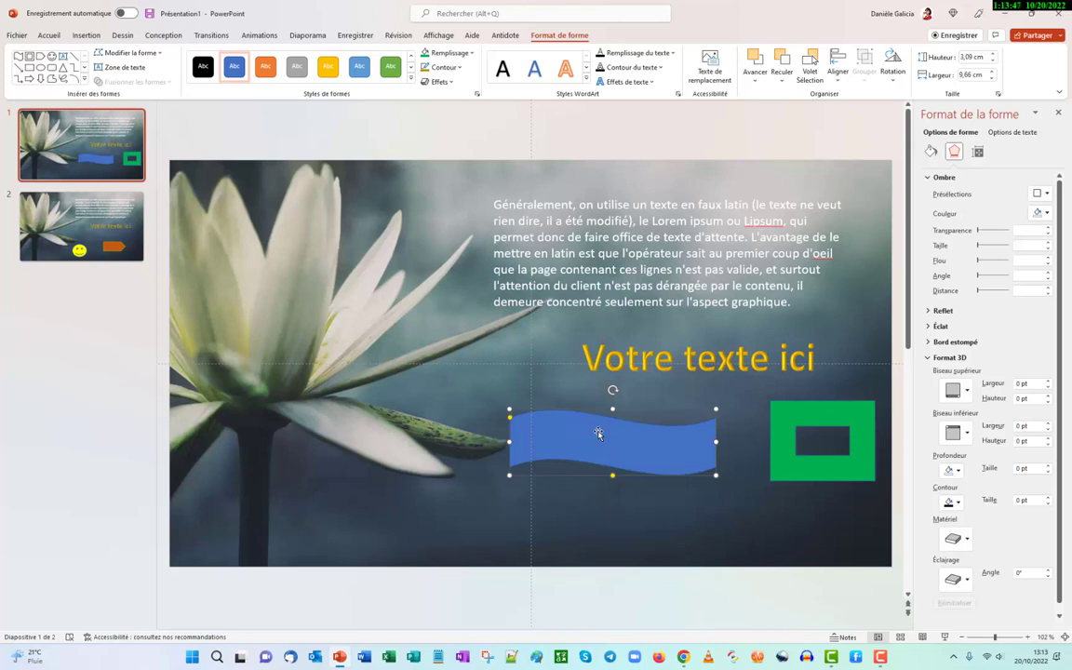
key(Delete)
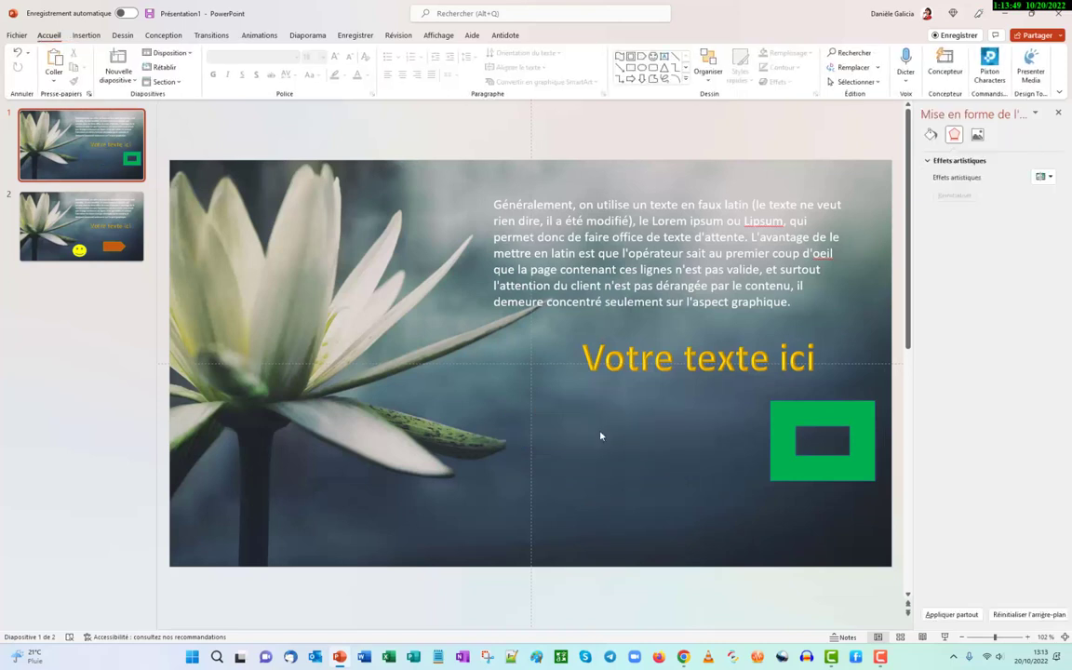
- Insert a black button icon from the stock icons beside Votre texte ici
click(86, 35)
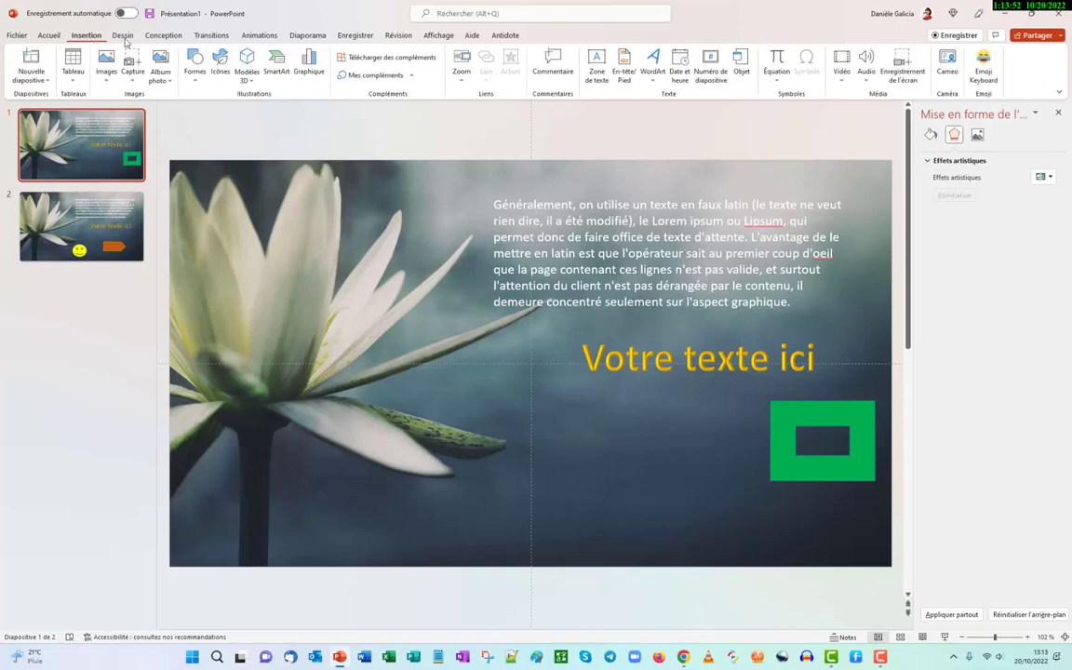
click(220, 63)
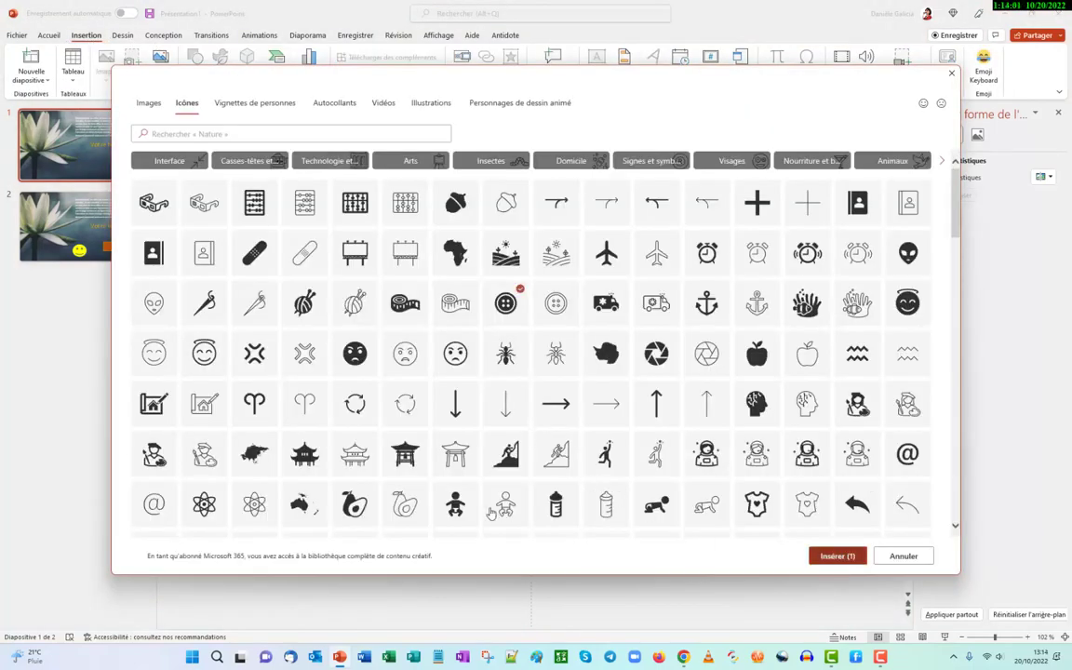
click(837, 556)
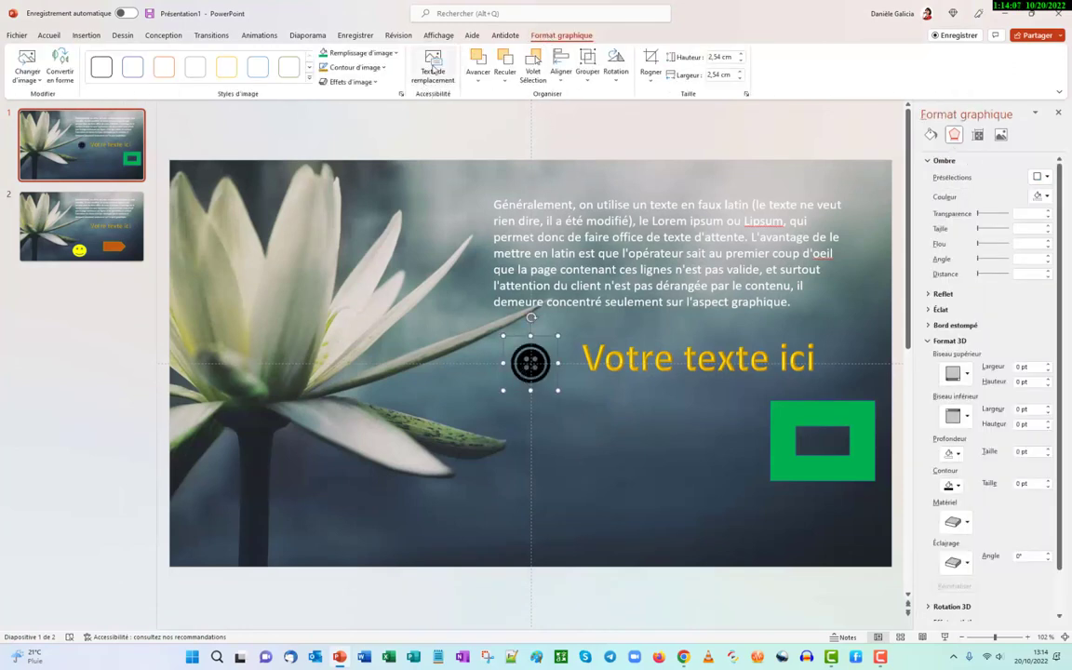
- Fill the button icon blue and drag it onto the green frame's left edge
click(357, 52)
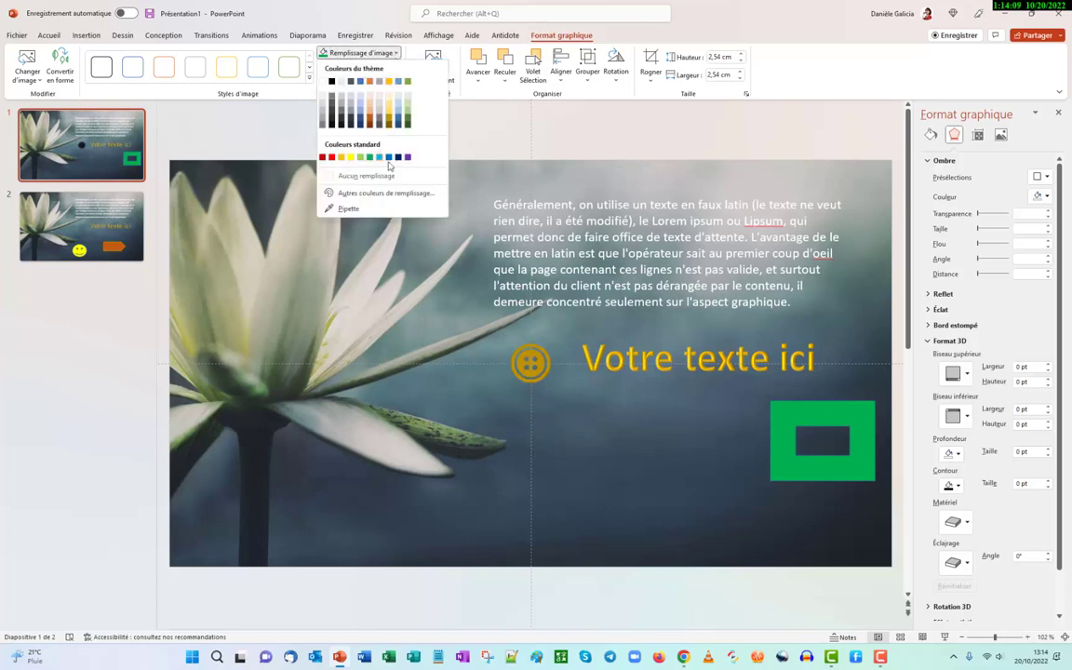
click(398, 93)
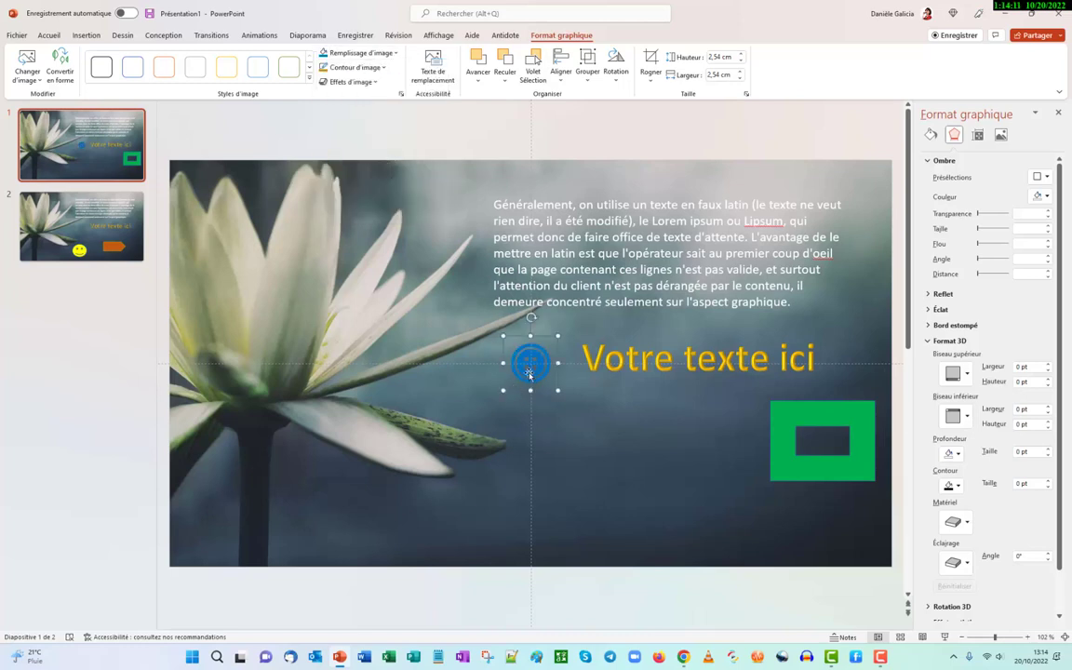
mouse_move(525, 374)
mouse_down()
mouse_move(767, 466)
mouse_move(760, 437)
mouse_up()
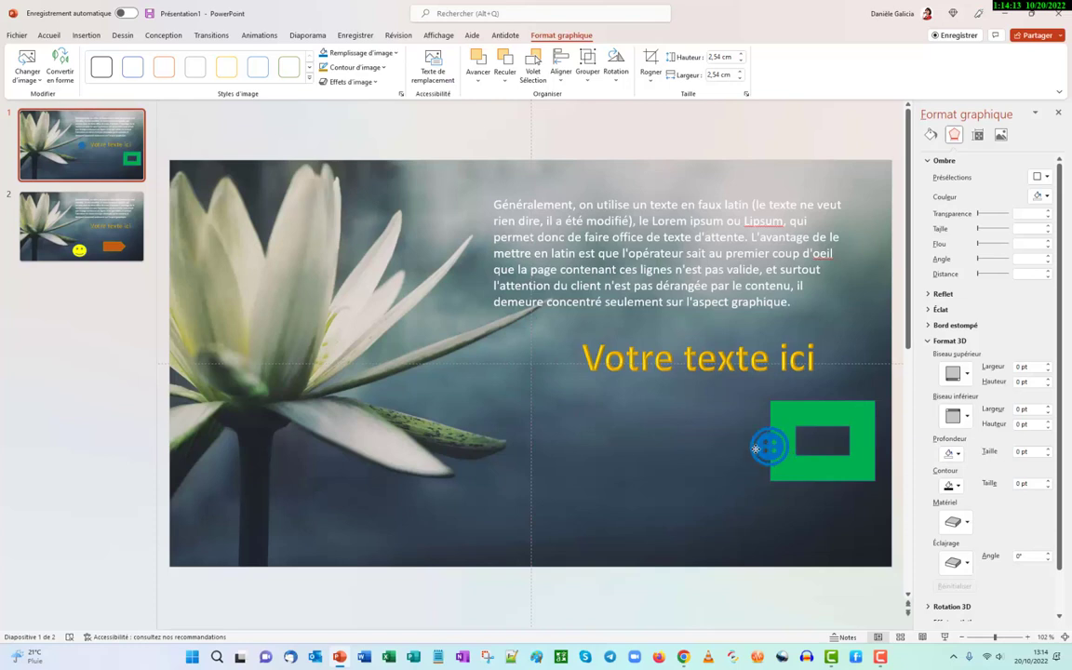
key(Escape)
click(86, 35)
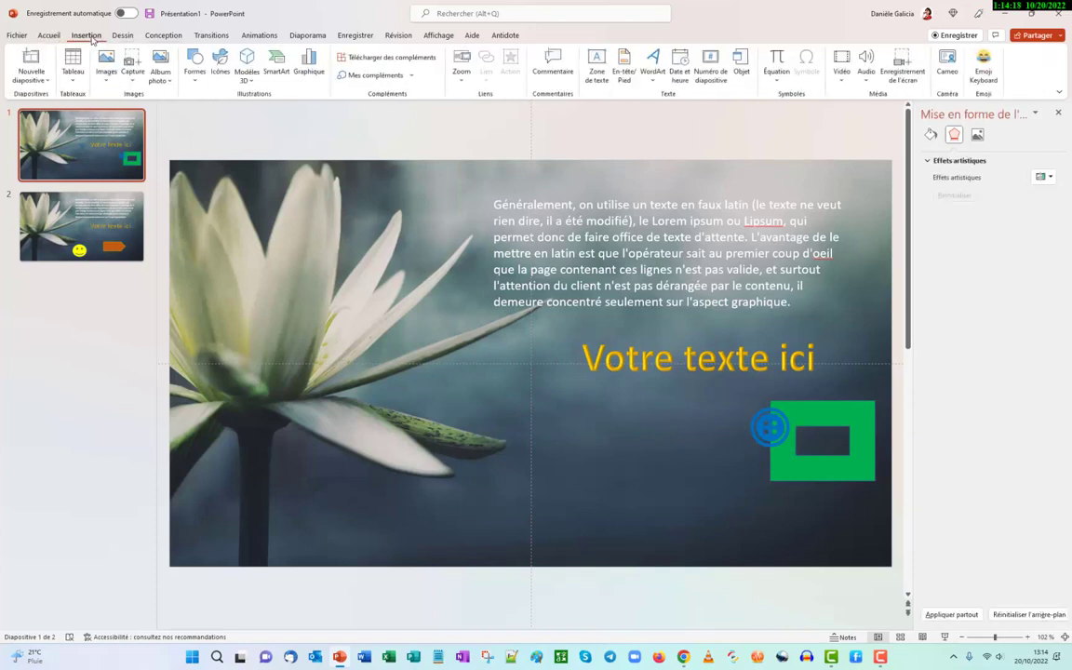
- Insert the wooden barrel from the Chasse au trésor online 3D models category
click(253, 84)
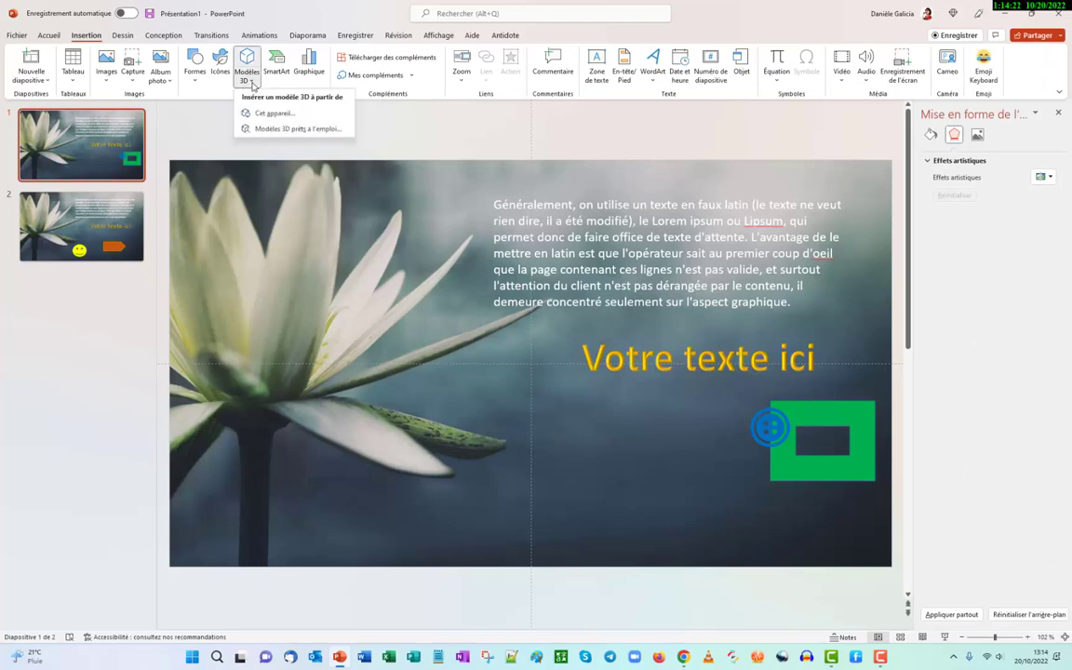
click(284, 128)
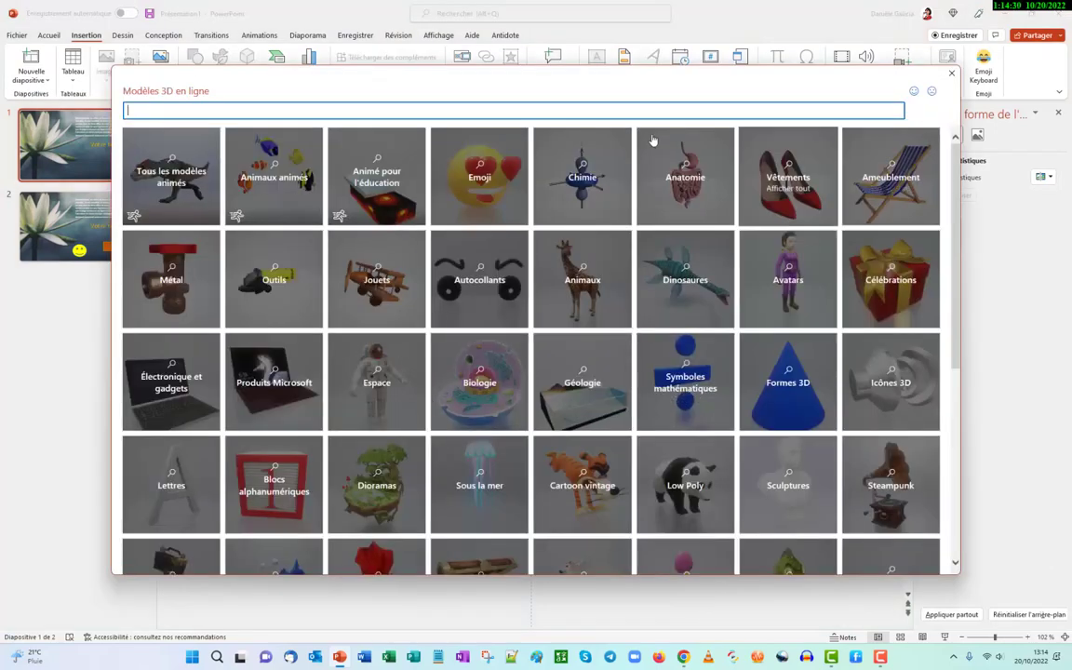
scroll(372, 242, down, 3)
click(387, 280)
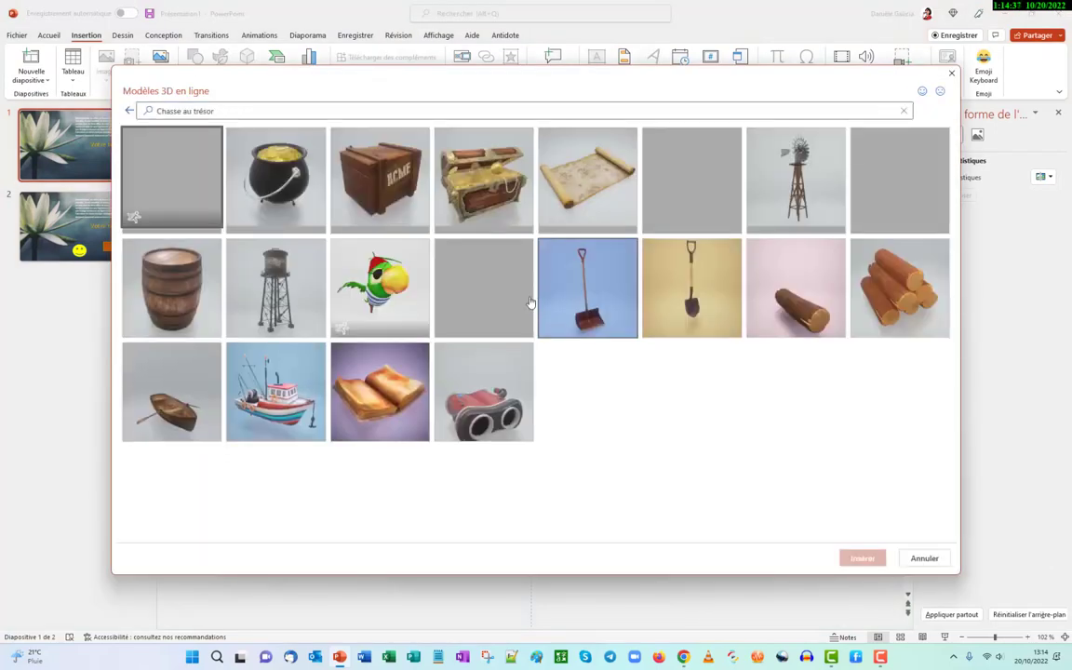
click(171, 281)
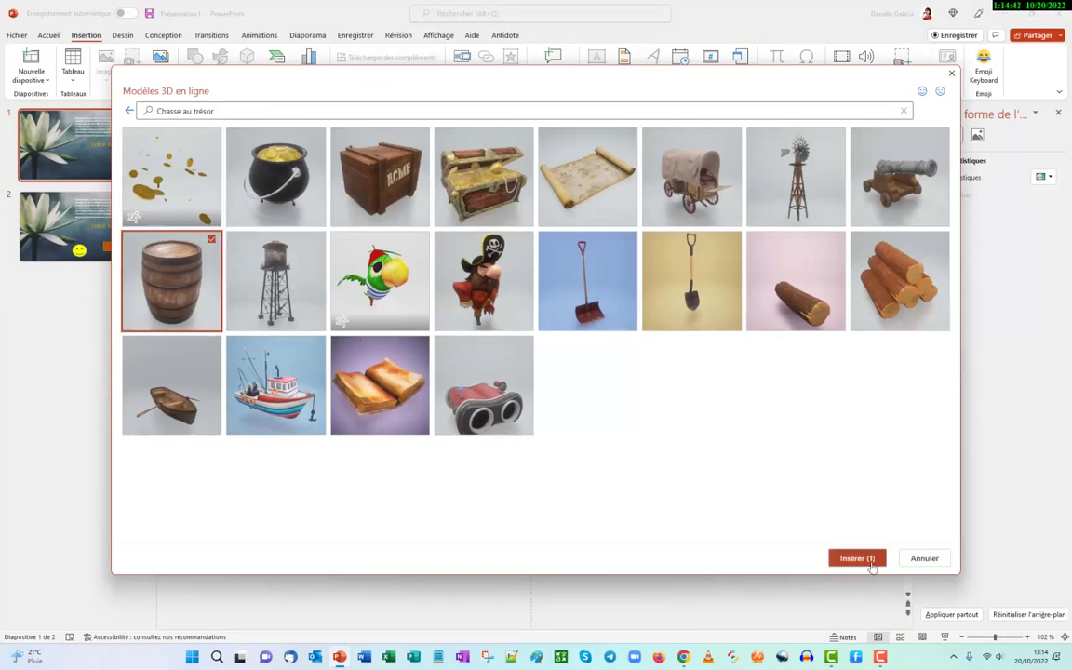
click(863, 558)
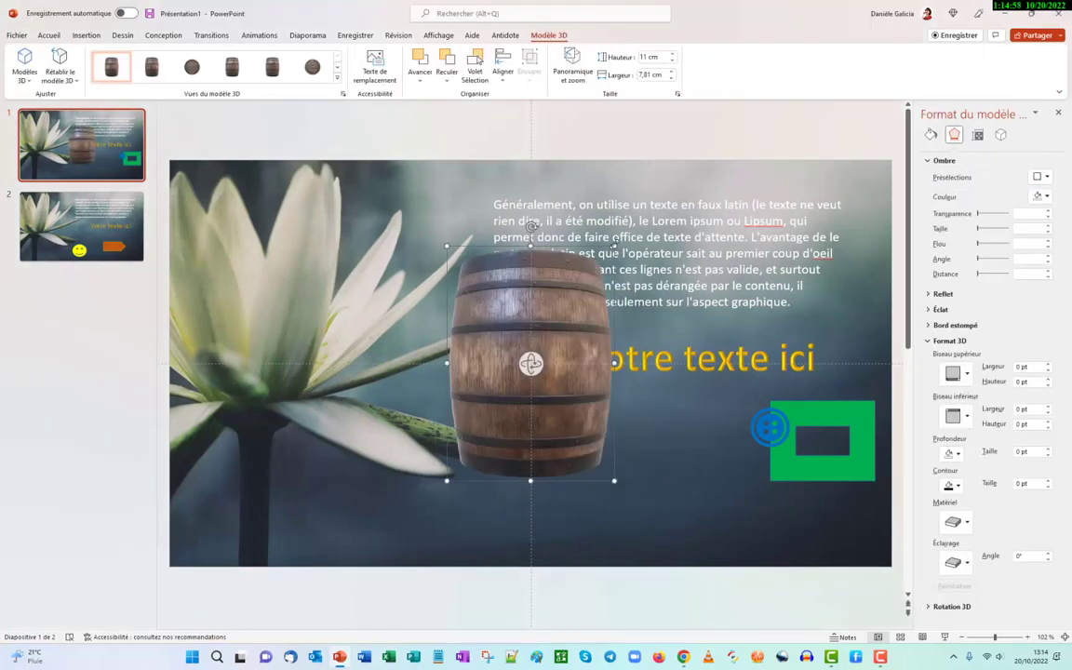
- Shrink the barrel to about 5.4 cm tall and rotate it to show its side
drag(448, 480, 530, 383)
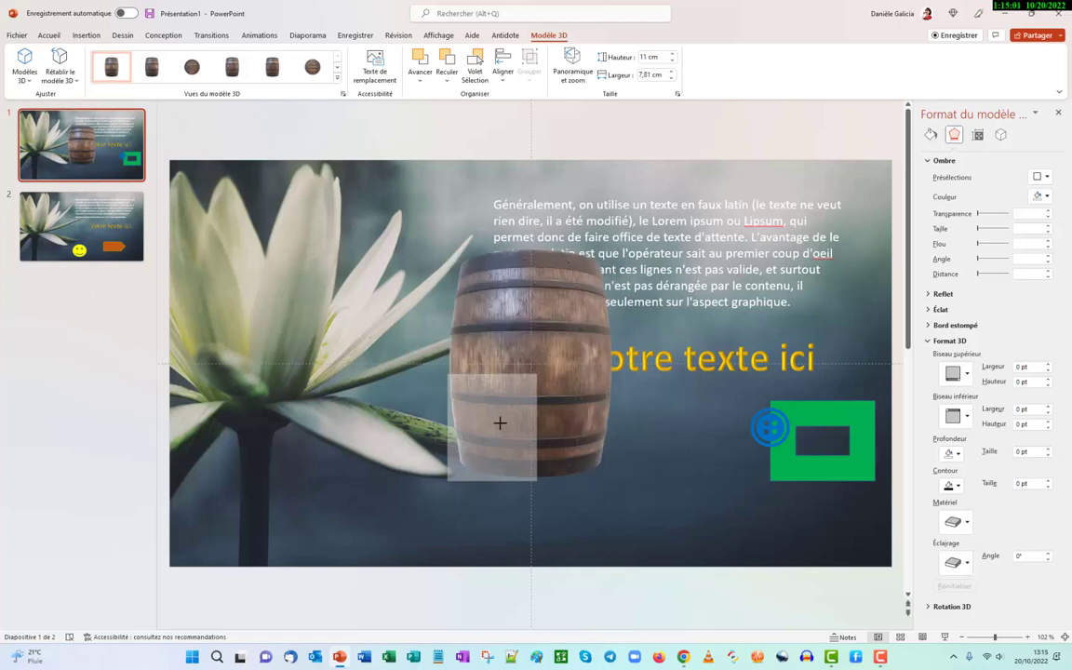
drag(500, 422, 535, 375)
click(615, 441)
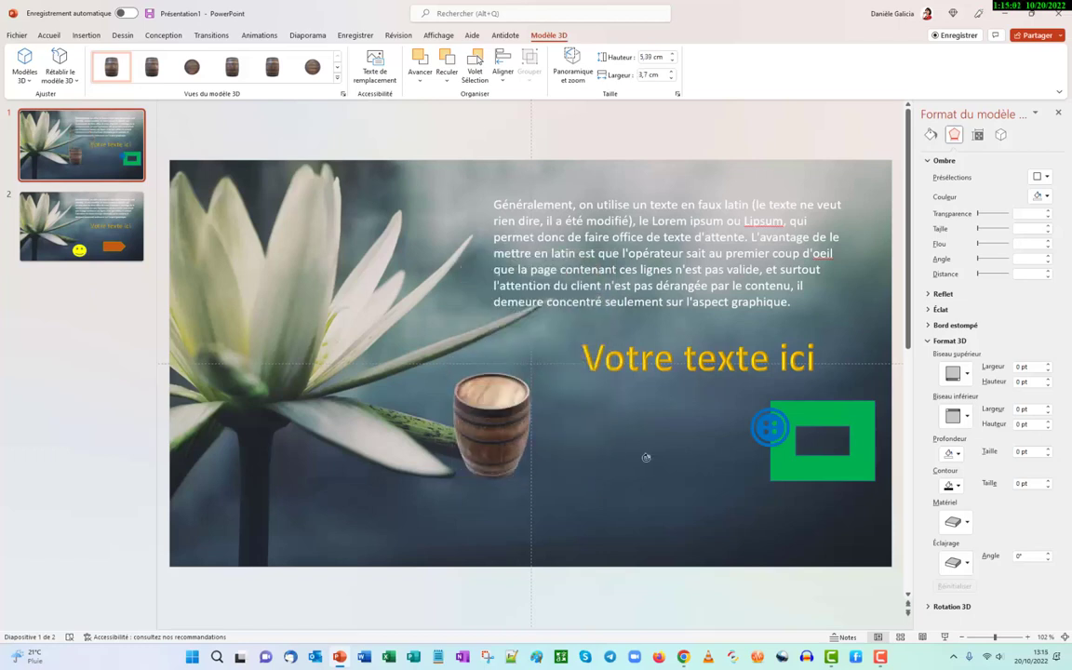
mouse_move(646, 457)
mouse_down()
mouse_move(576, 416)
mouse_move(538, 450)
mouse_move(496, 406)
mouse_move(672, 448)
mouse_up()
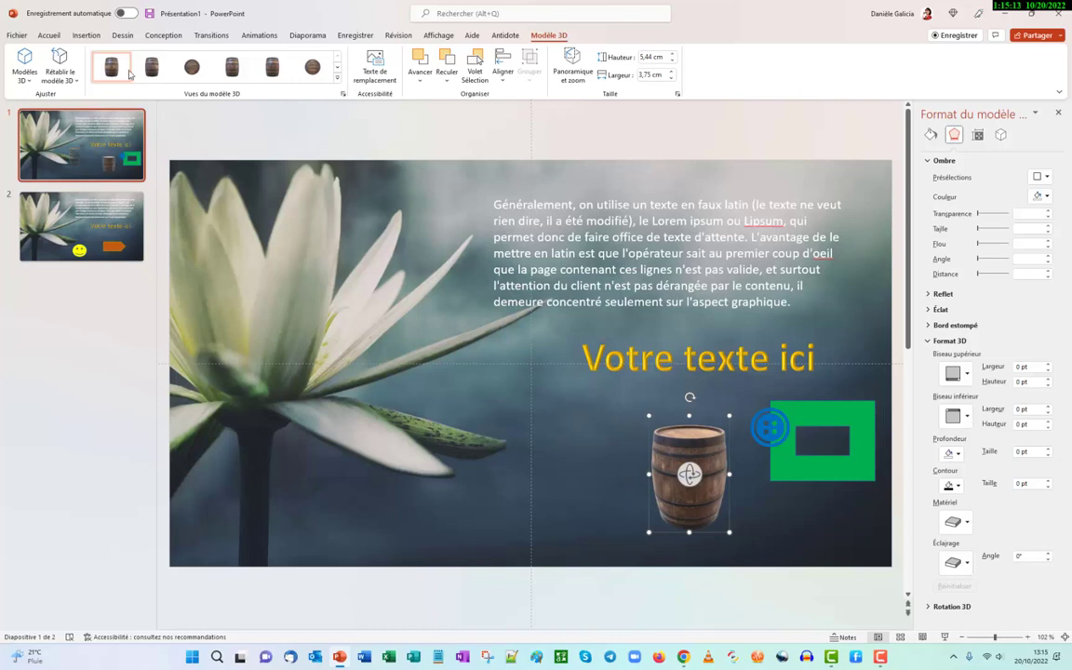
click(86, 35)
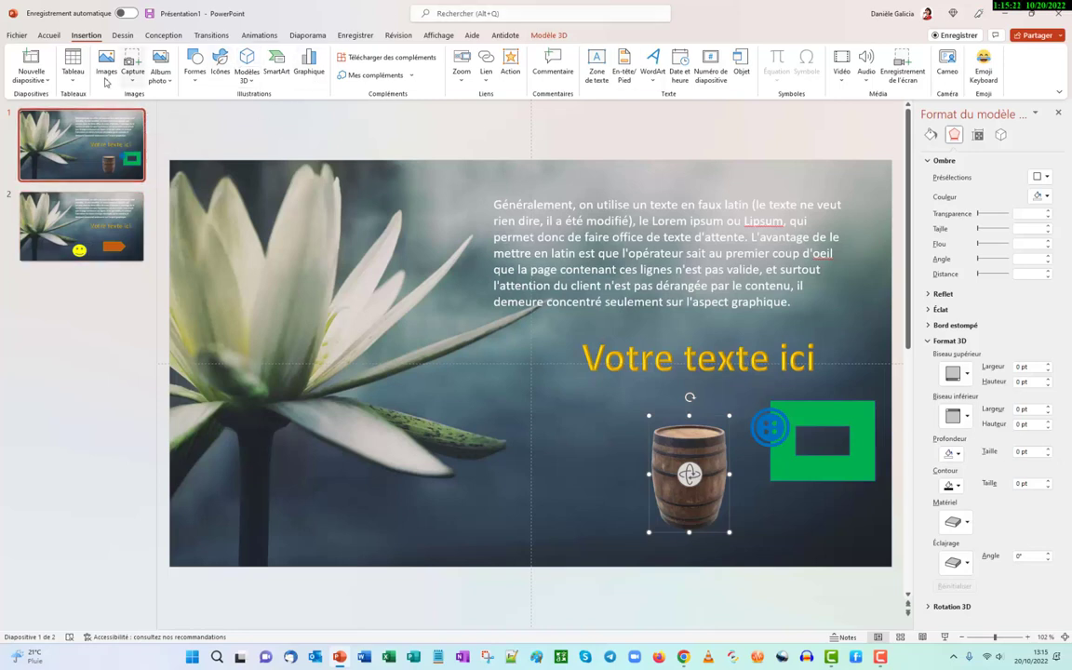
- Add a third slide and give it a solid white background
click(46, 81)
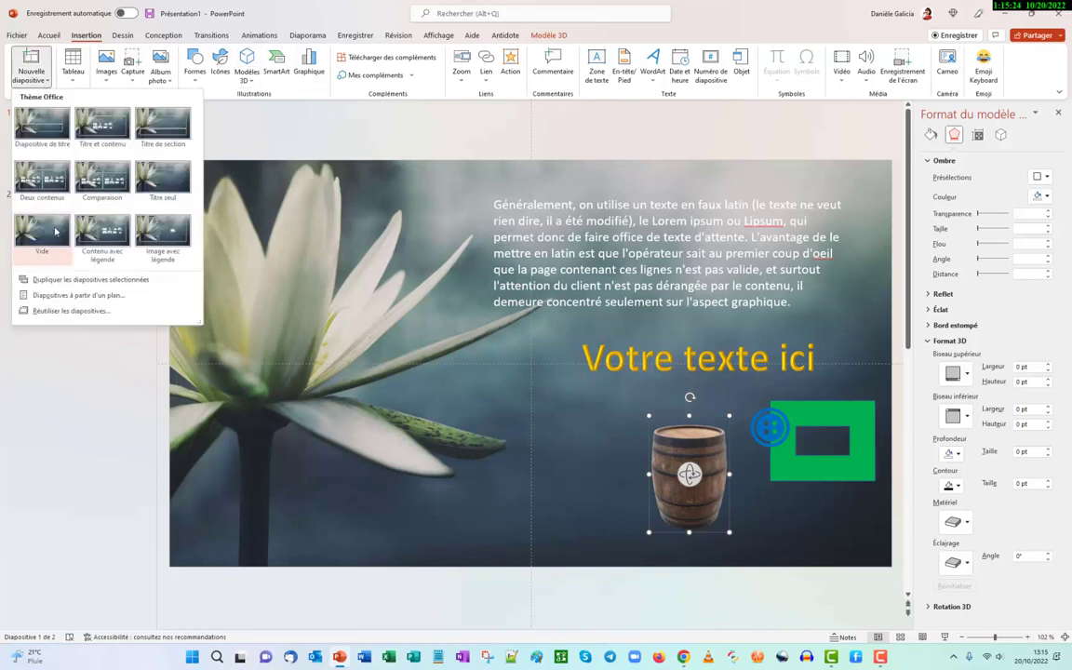
click(35, 244)
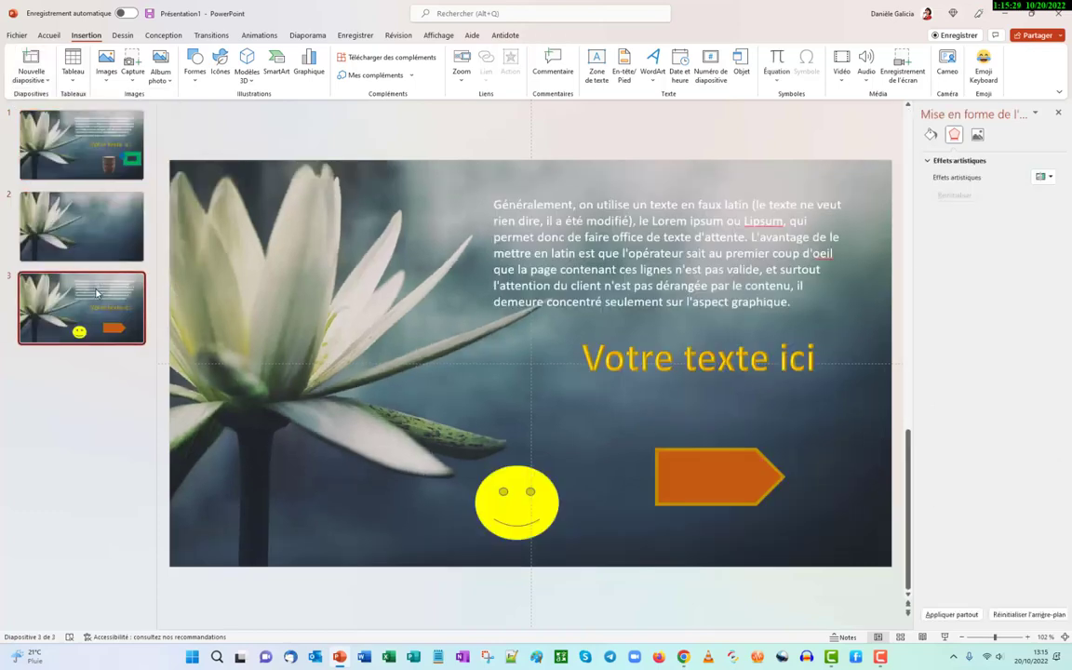
click(1028, 614)
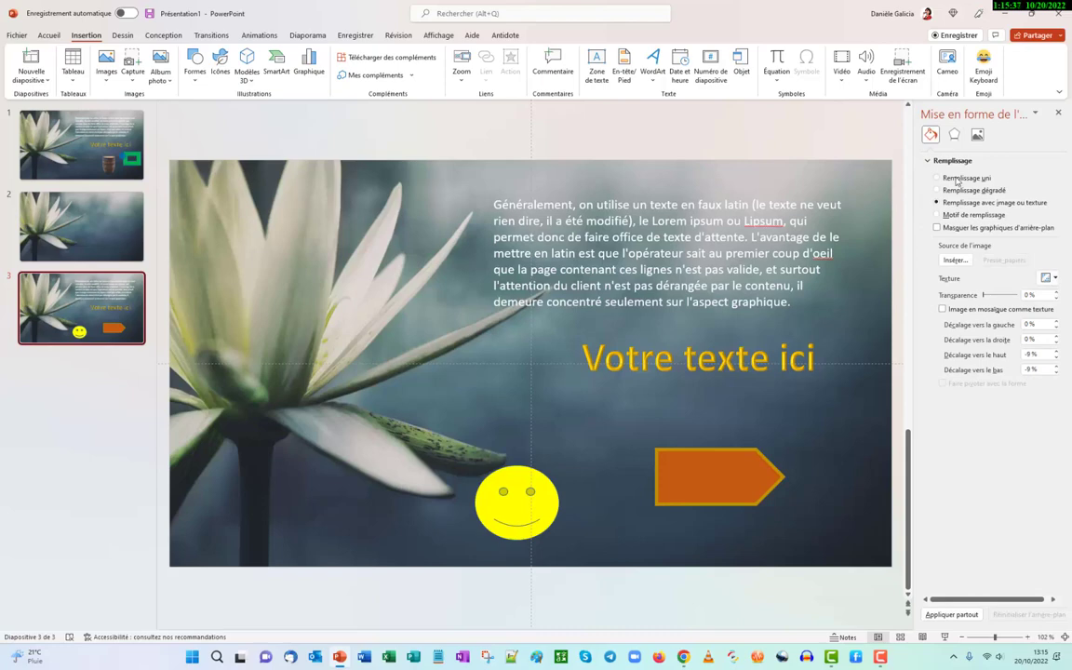
click(958, 178)
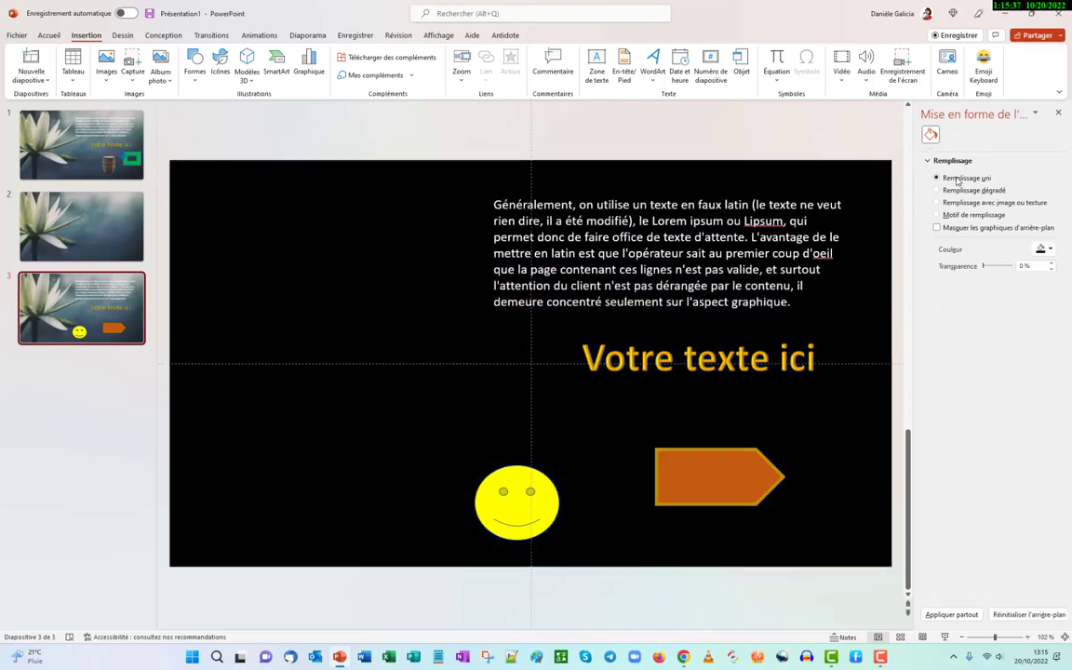
click(1050, 250)
click(938, 285)
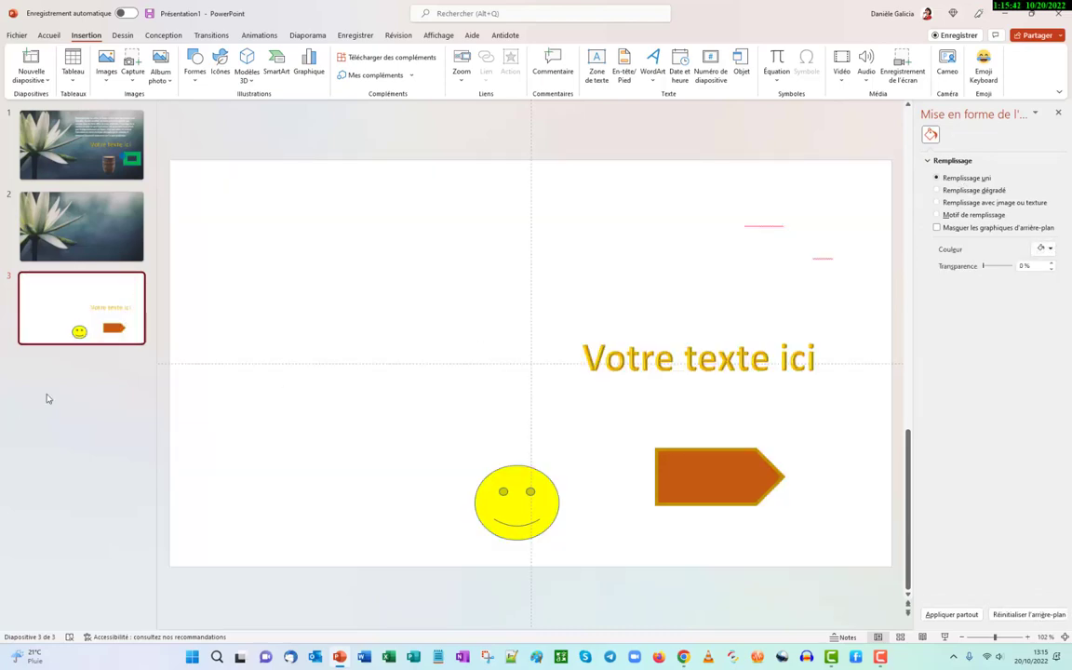
- Delete the Votre texte ici heading and leftover content from slide 3
click(31, 76)
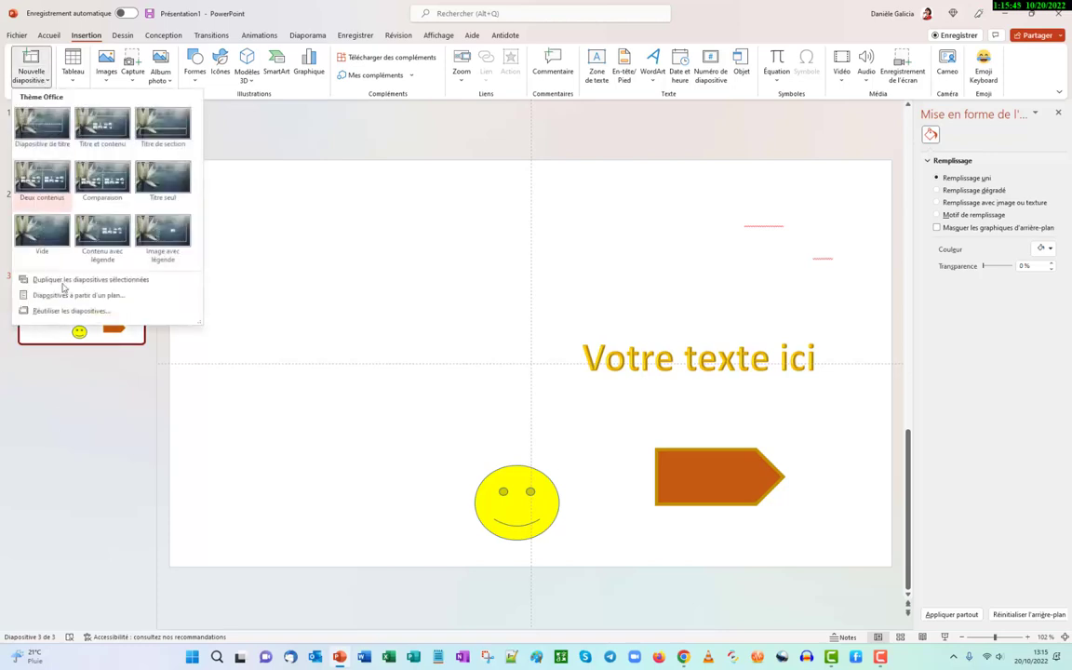
click(83, 417)
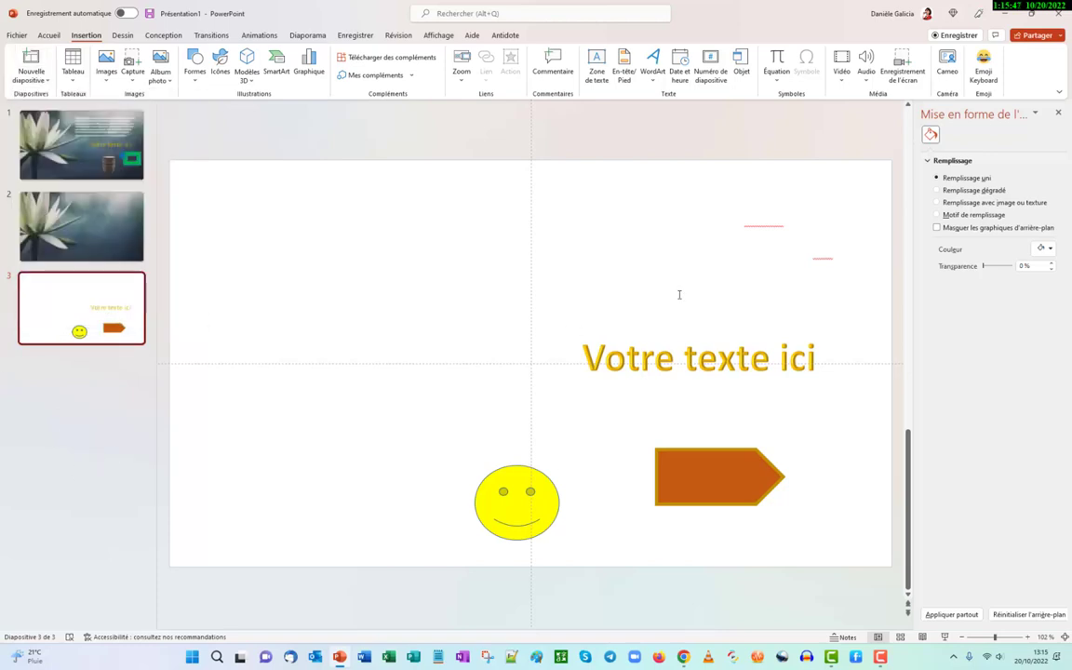
click(704, 224)
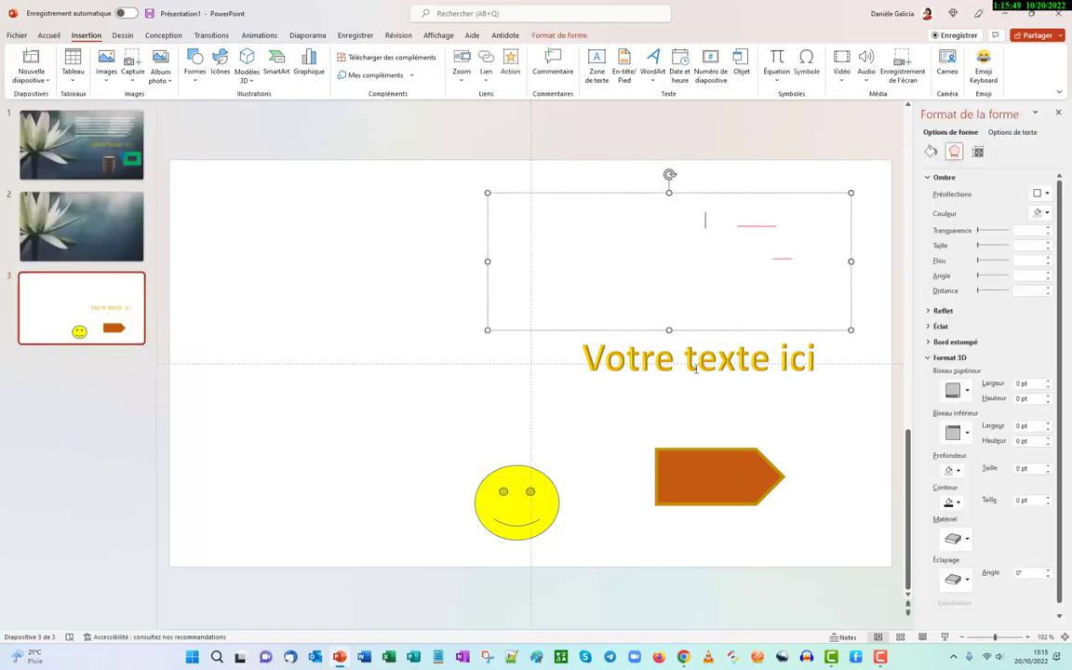
click(666, 275)
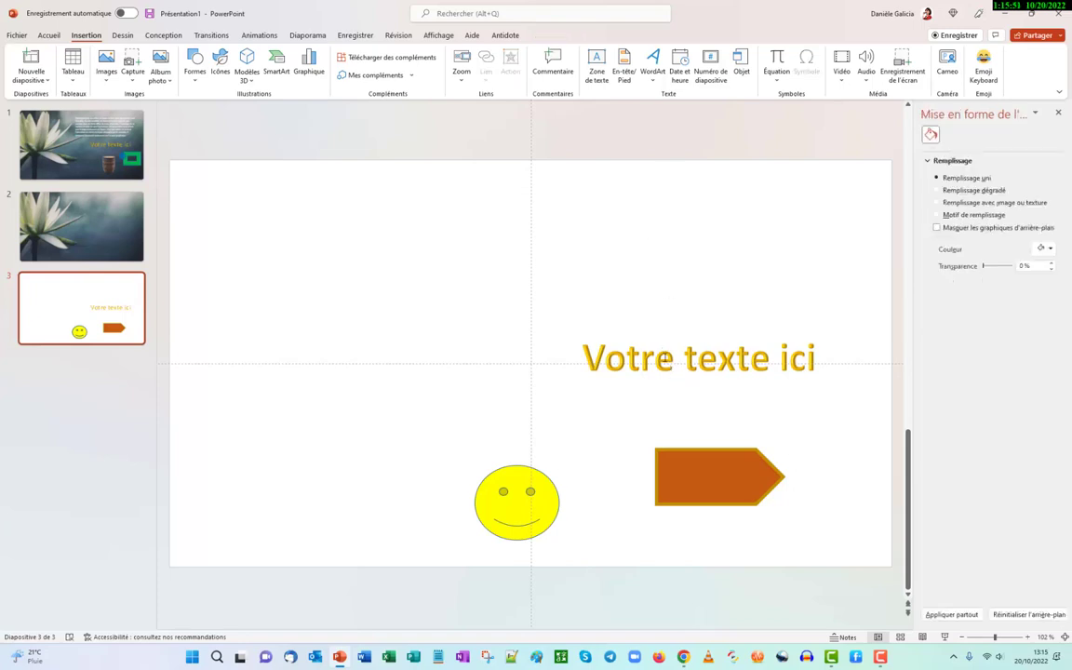
click(662, 358)
key(Delete)
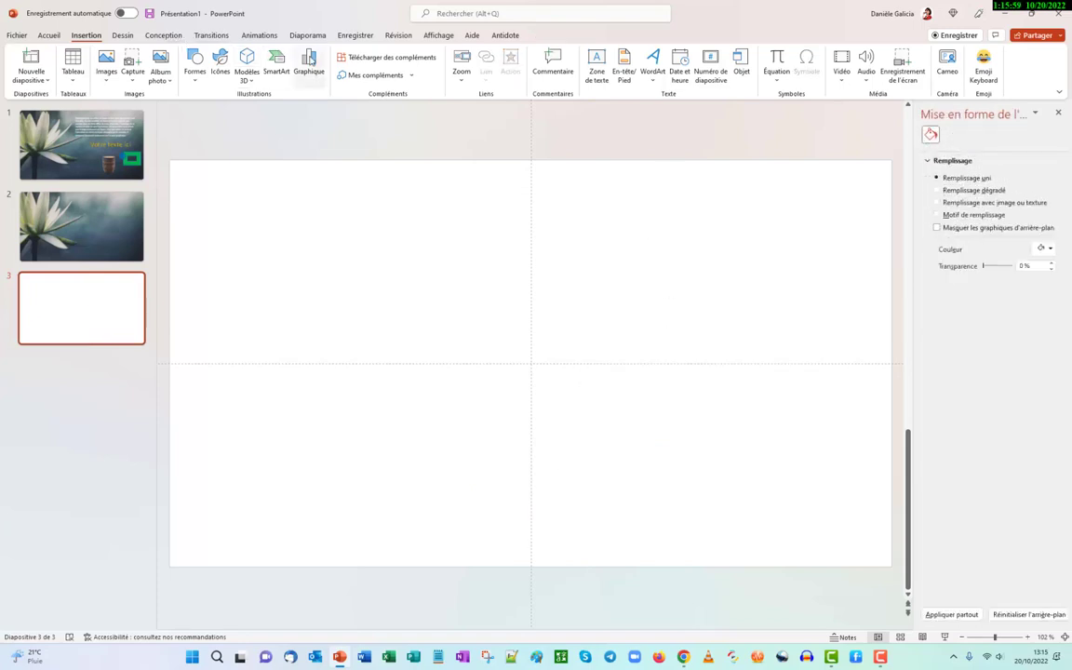
click(308, 65)
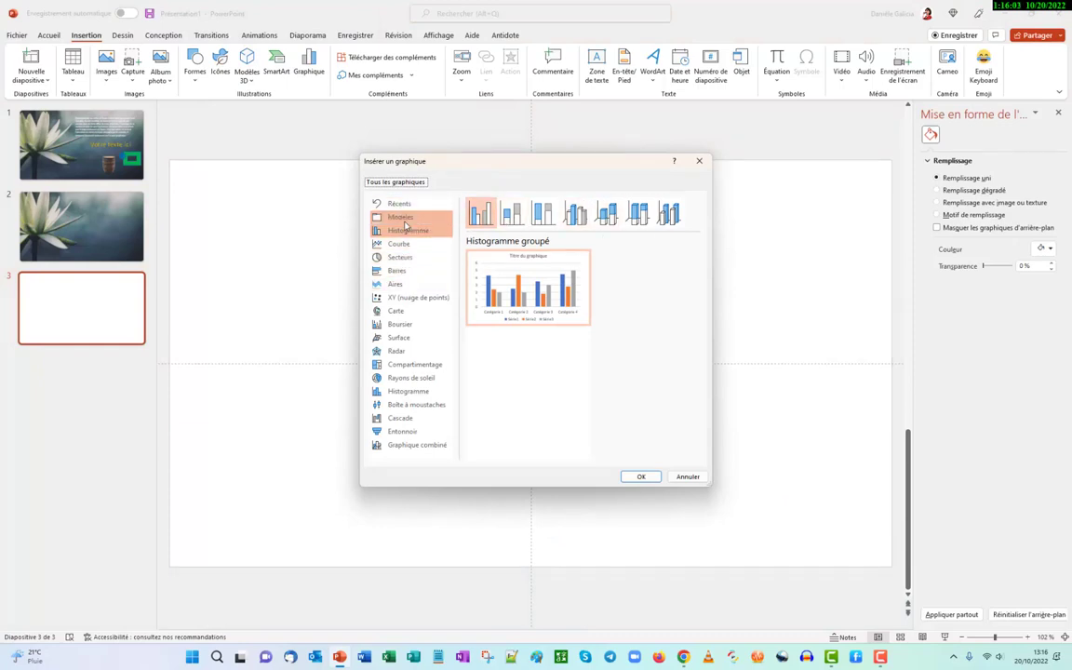
- Insert a Graphique combiné: clustered columns with the line series on a secondary axis
click(403, 219)
click(402, 231)
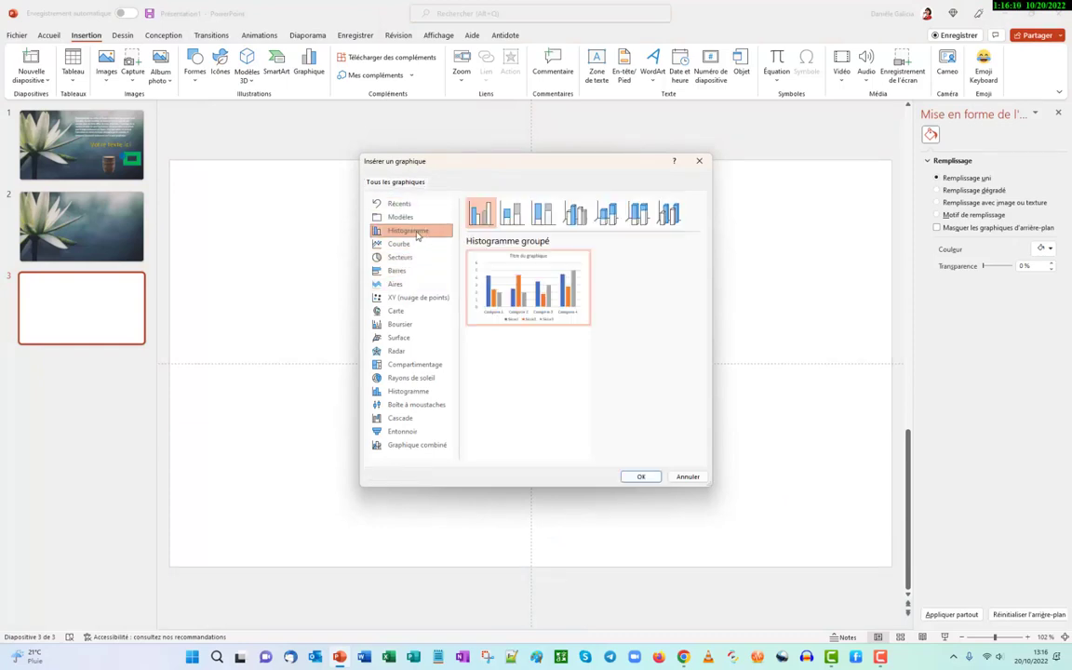
click(396, 246)
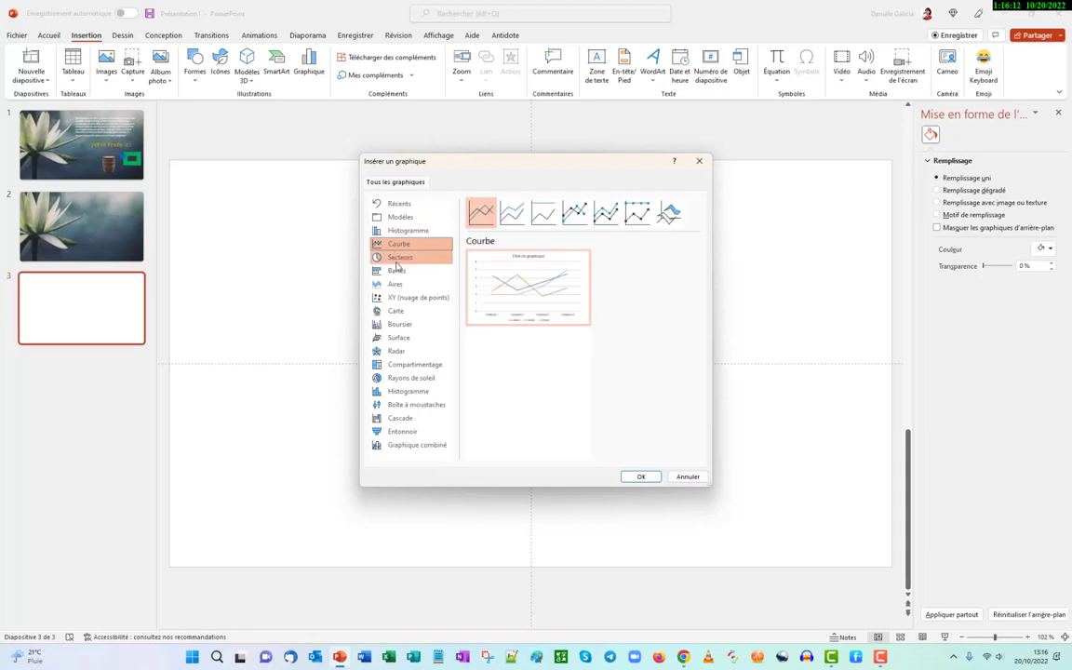
click(397, 262)
click(395, 284)
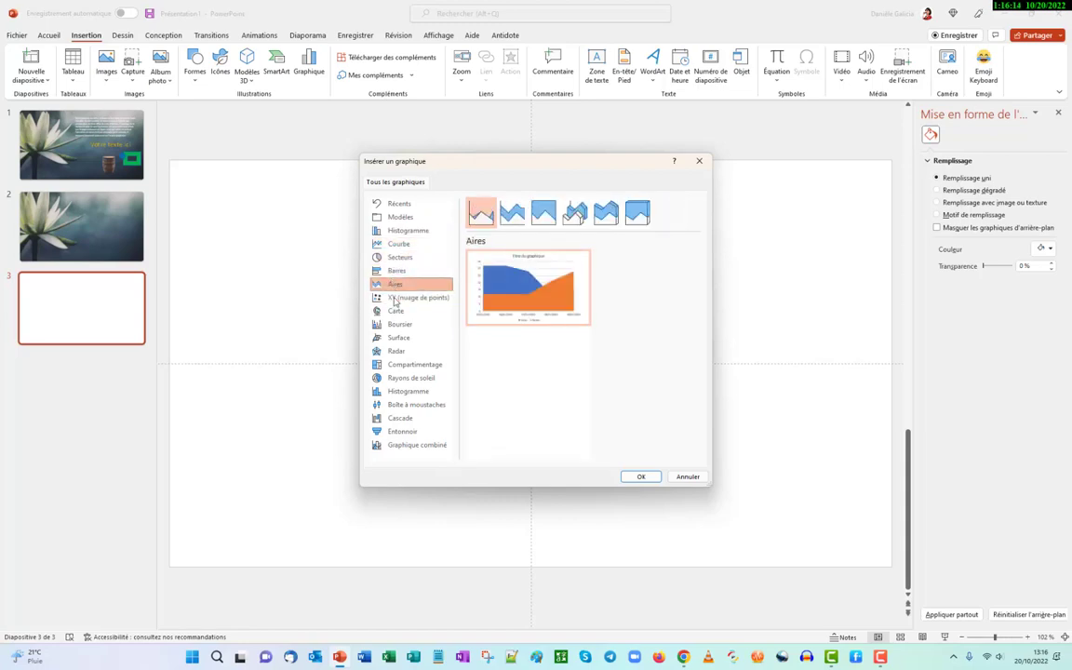
click(398, 337)
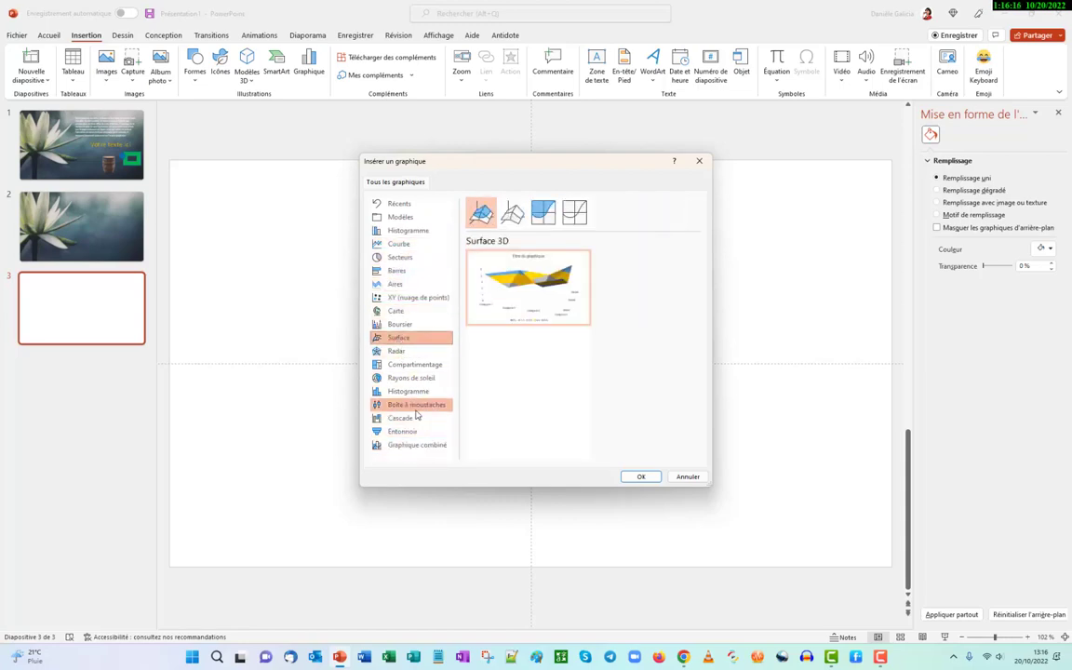
click(416, 407)
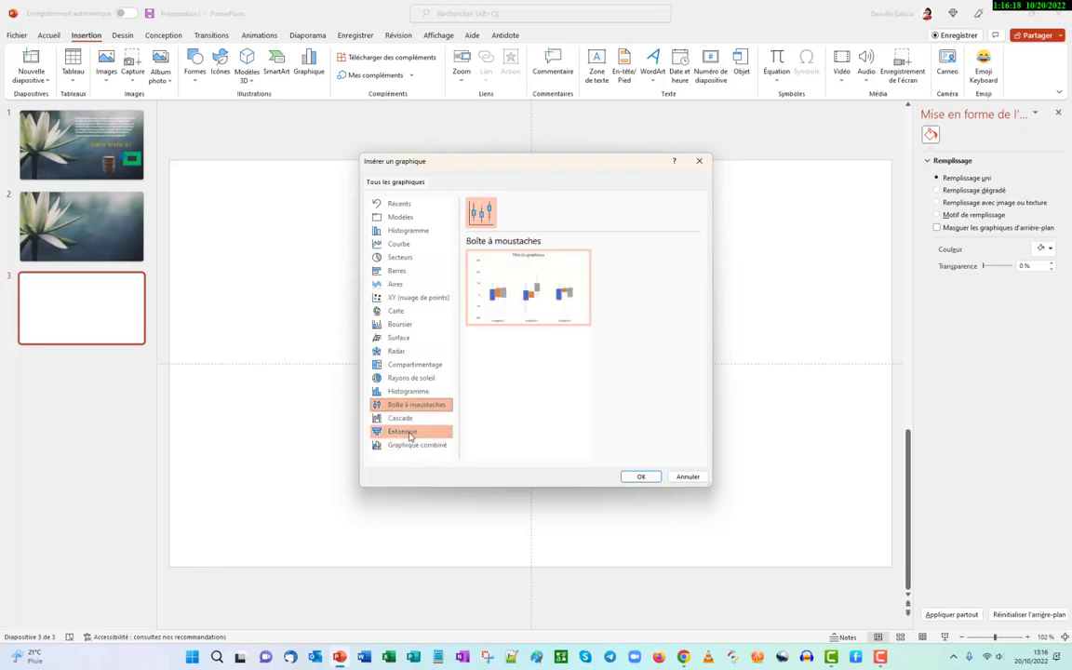
click(411, 433)
click(419, 445)
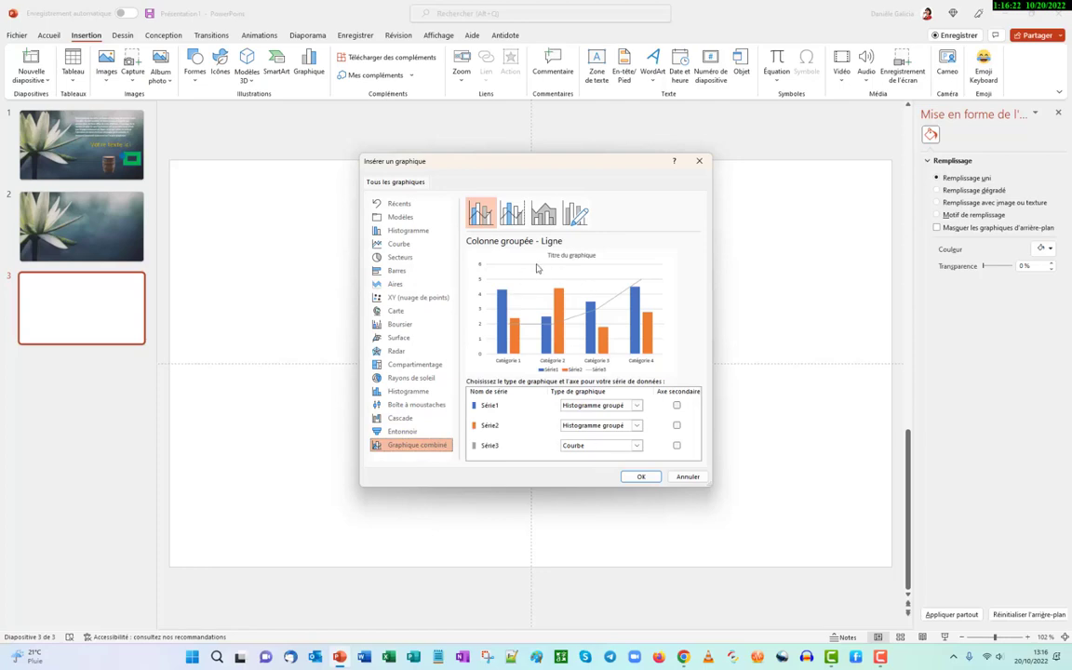
click(512, 213)
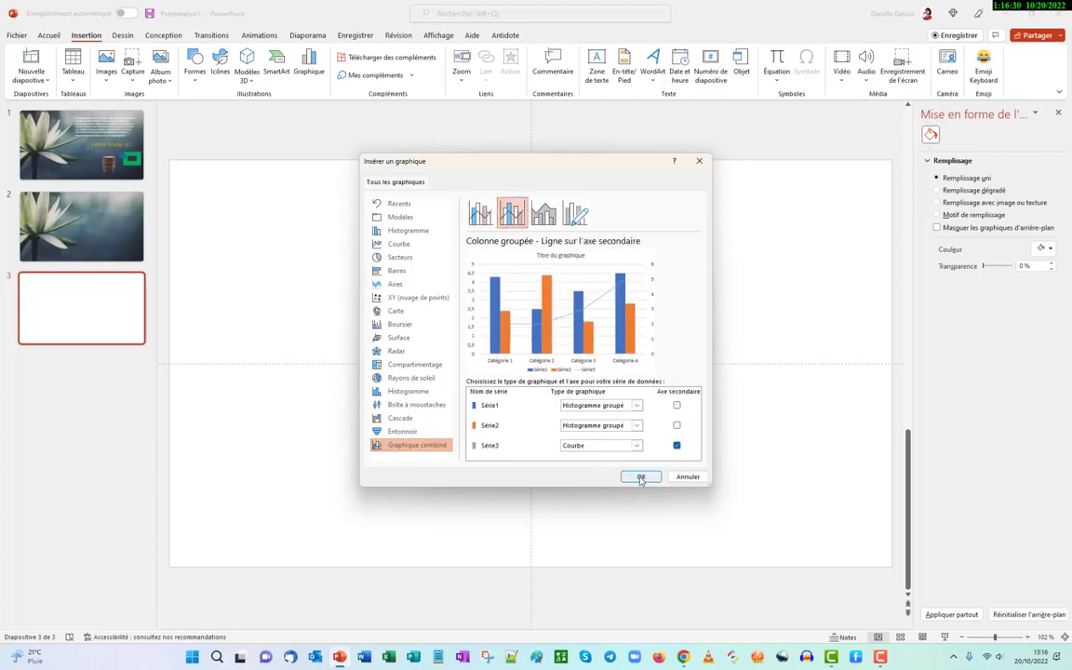
click(640, 477)
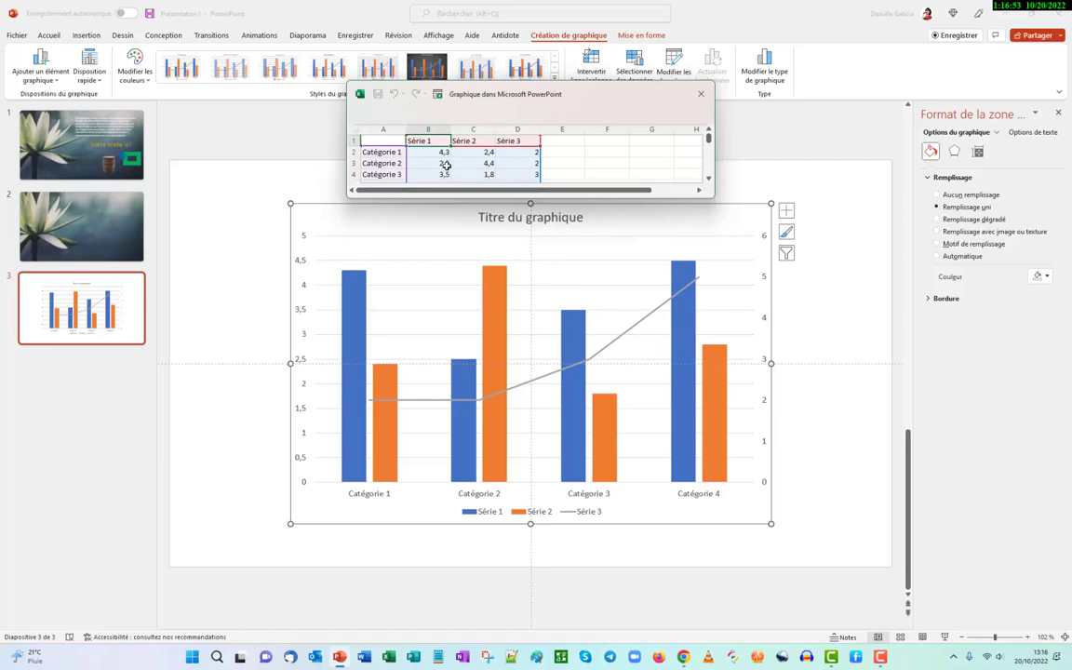
- Look over the sample values in the chart's data sheet, then close it
scroll(445, 164, down, 1)
scroll(446, 165, down, 2)
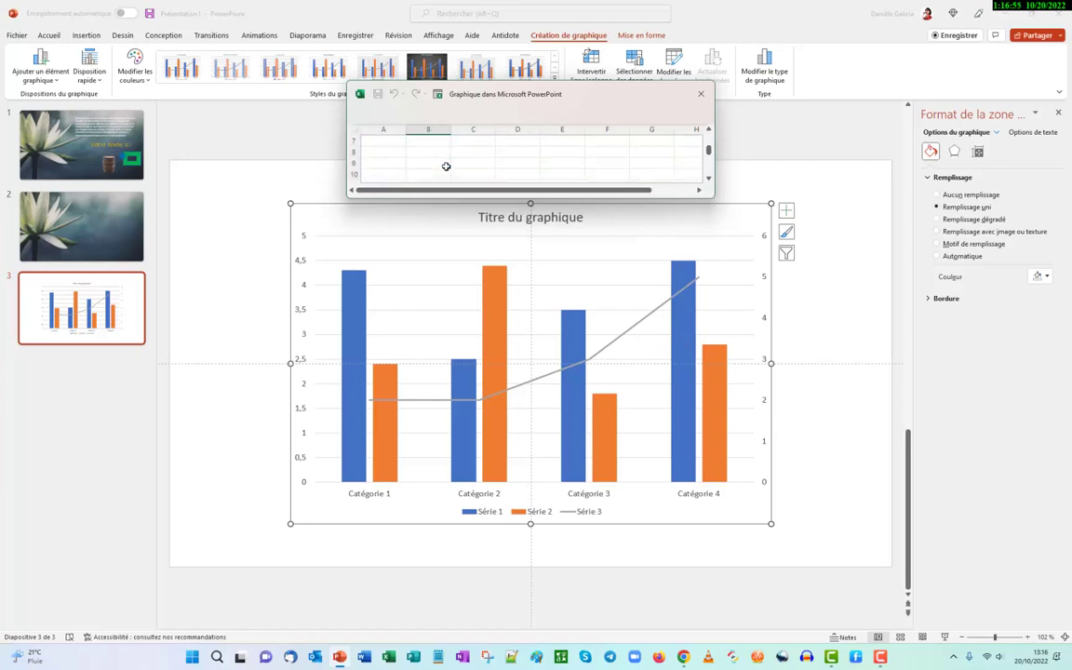
scroll(445, 165, up, 3)
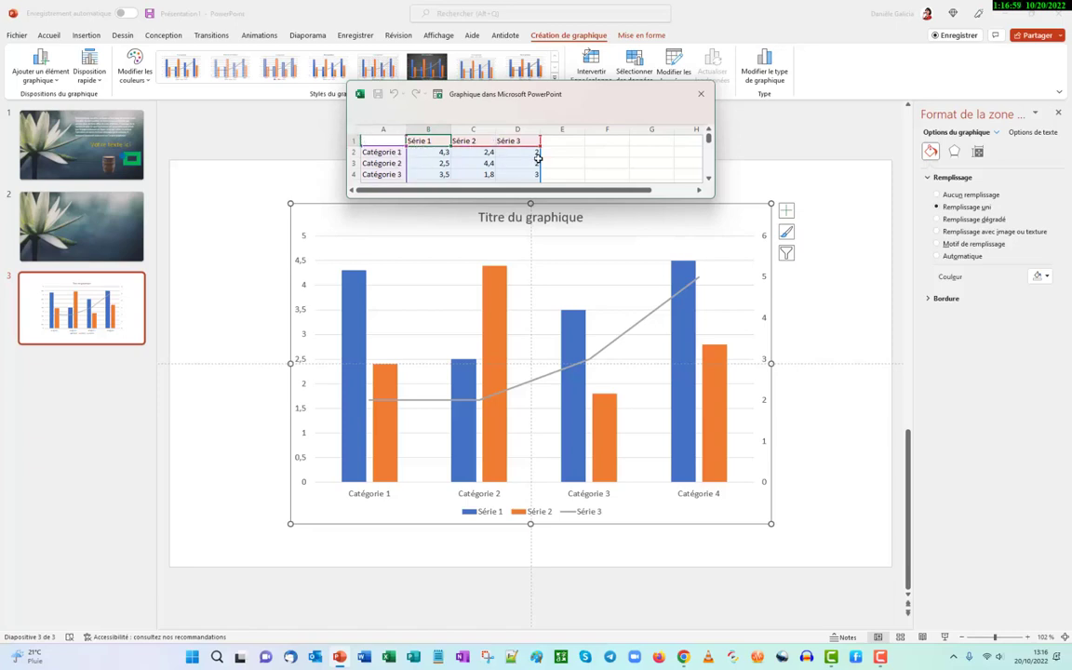
click(702, 97)
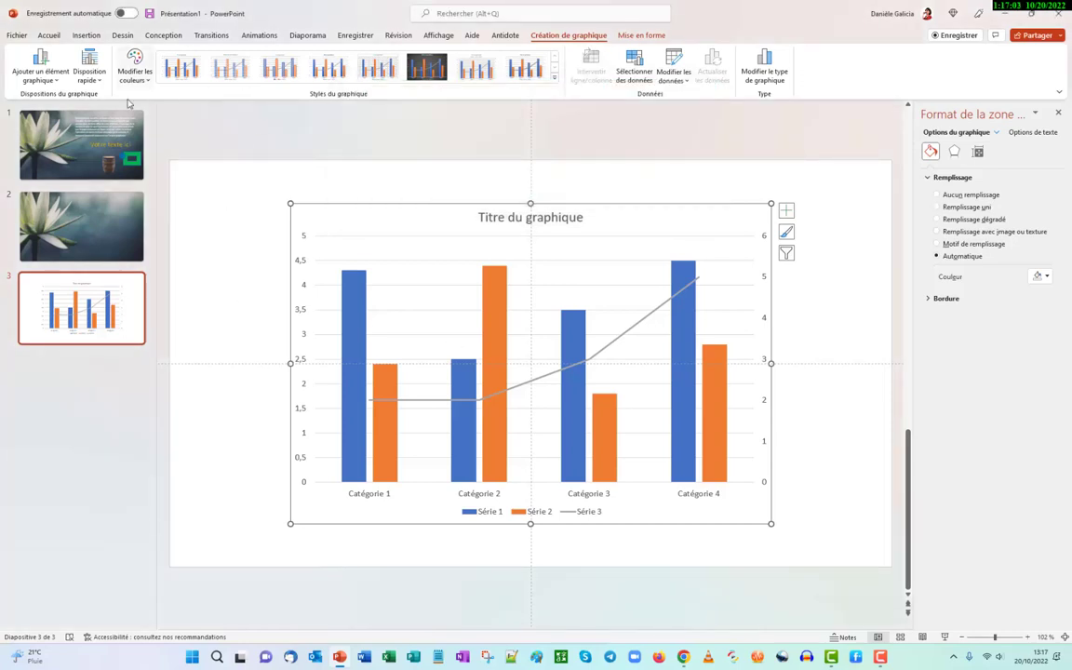
right_click(132, 309)
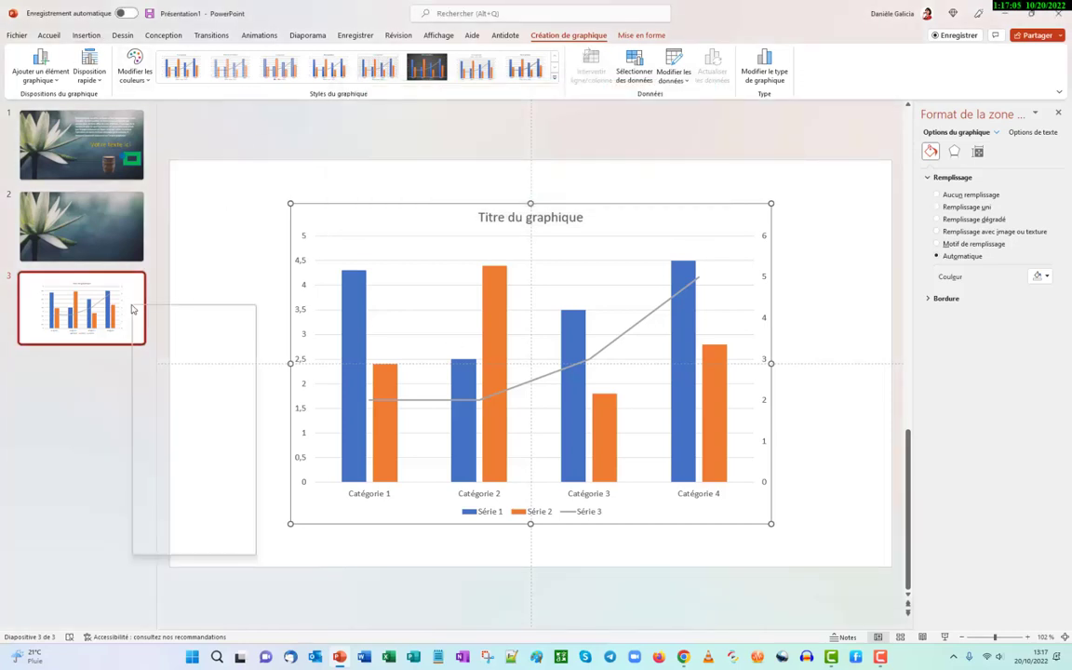
click(187, 416)
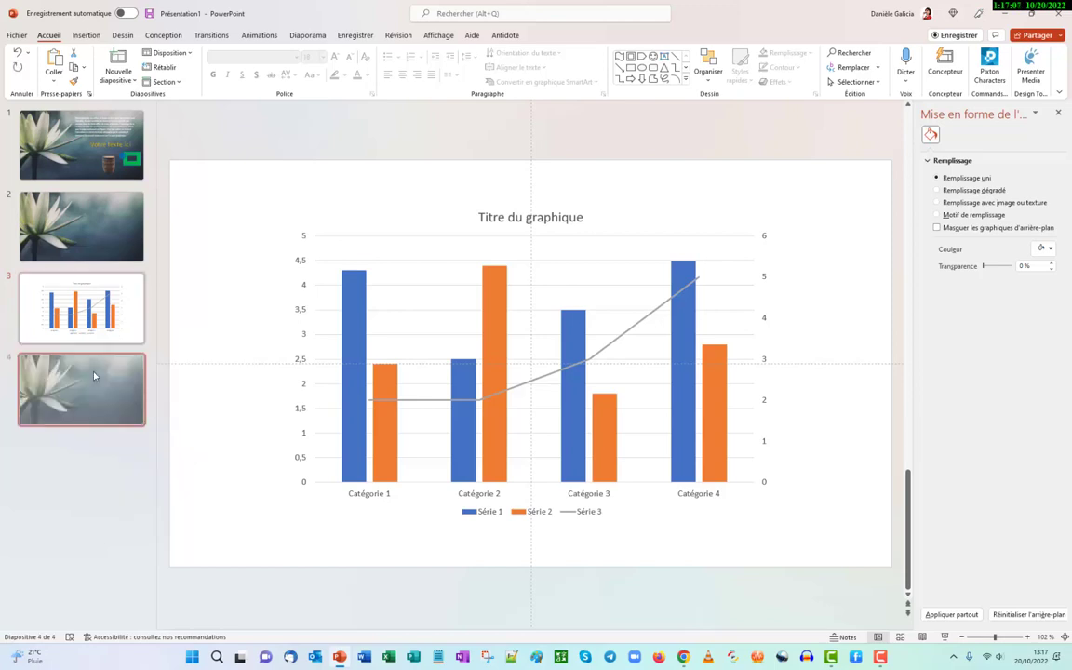
click(85, 36)
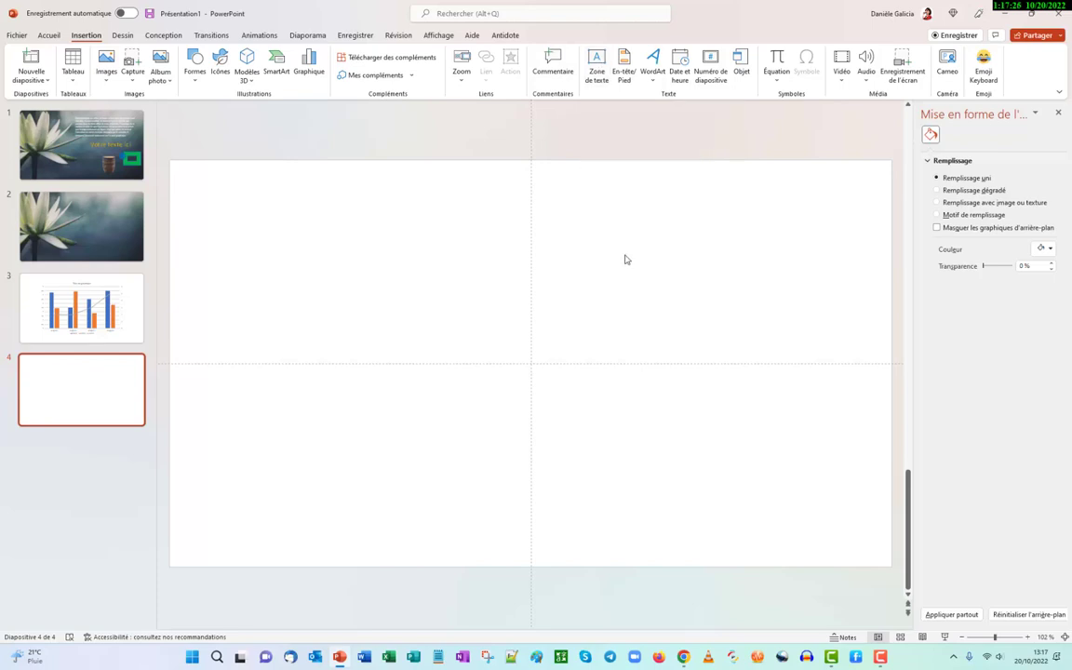
- Enable Date et heure, Numéro de diapositive and Pied de page, disable notes page numbers, Appliquer partout
click(623, 72)
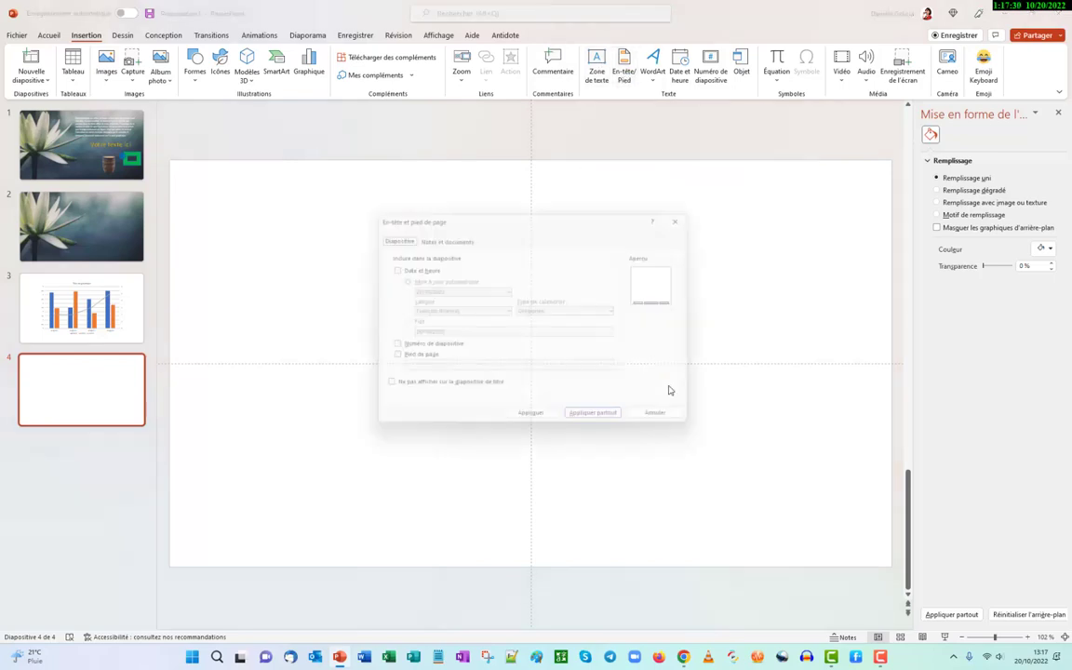
click(388, 268)
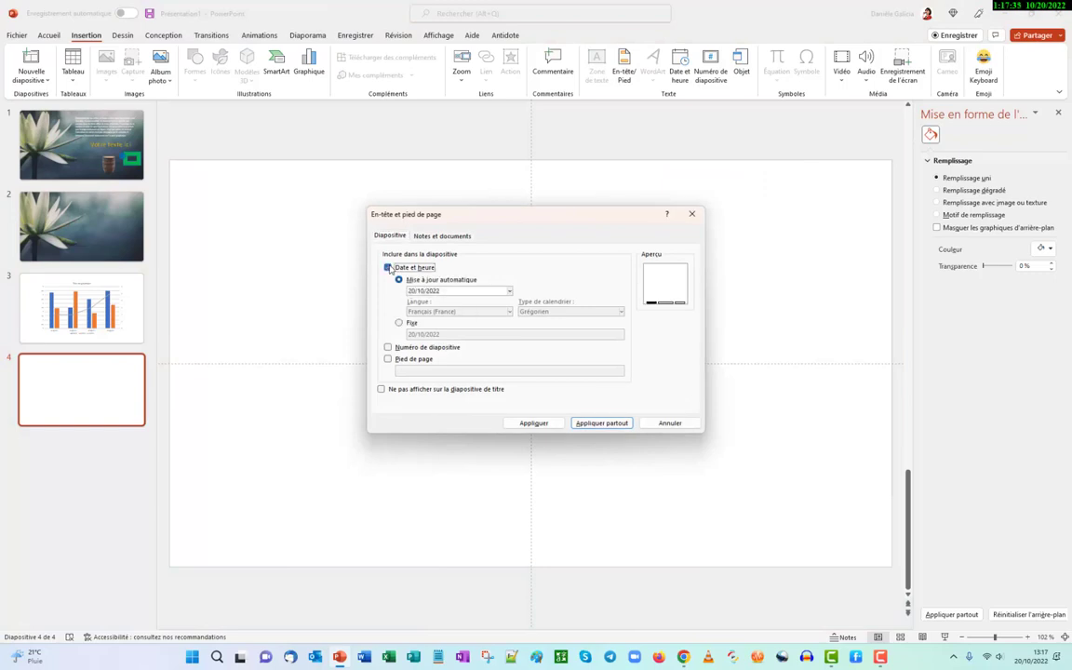
click(388, 347)
click(388, 359)
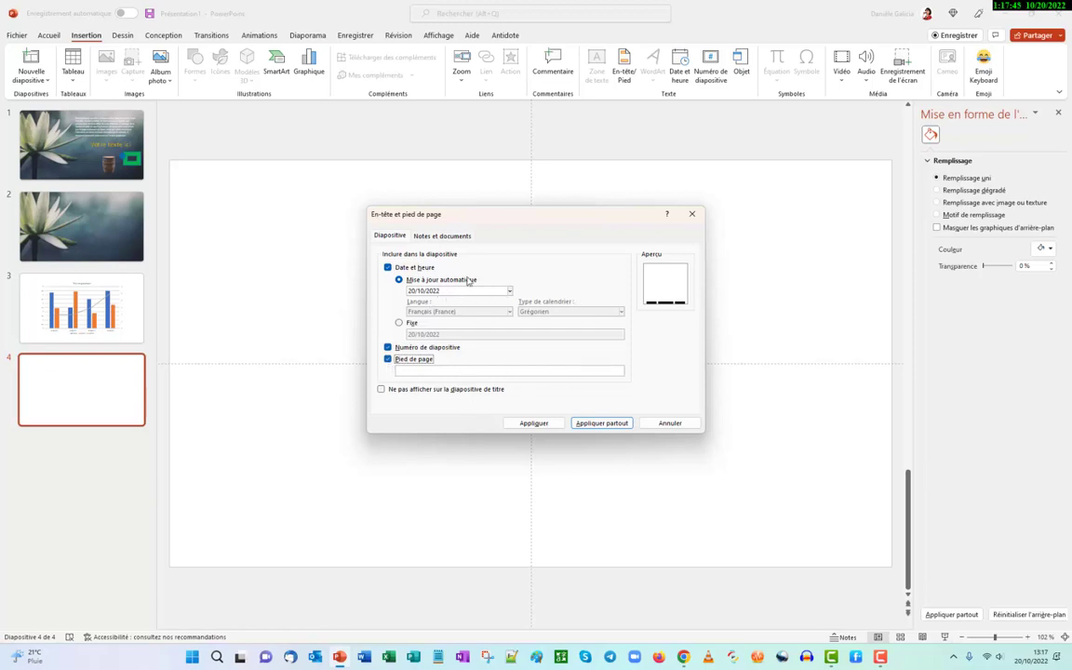
click(442, 235)
click(388, 348)
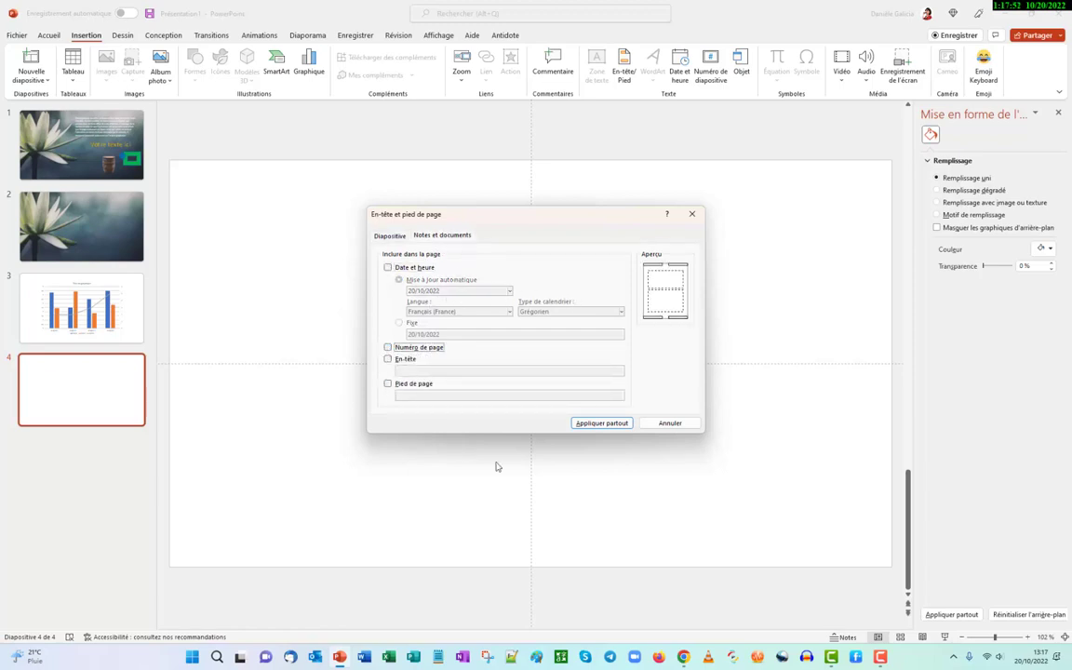
click(602, 425)
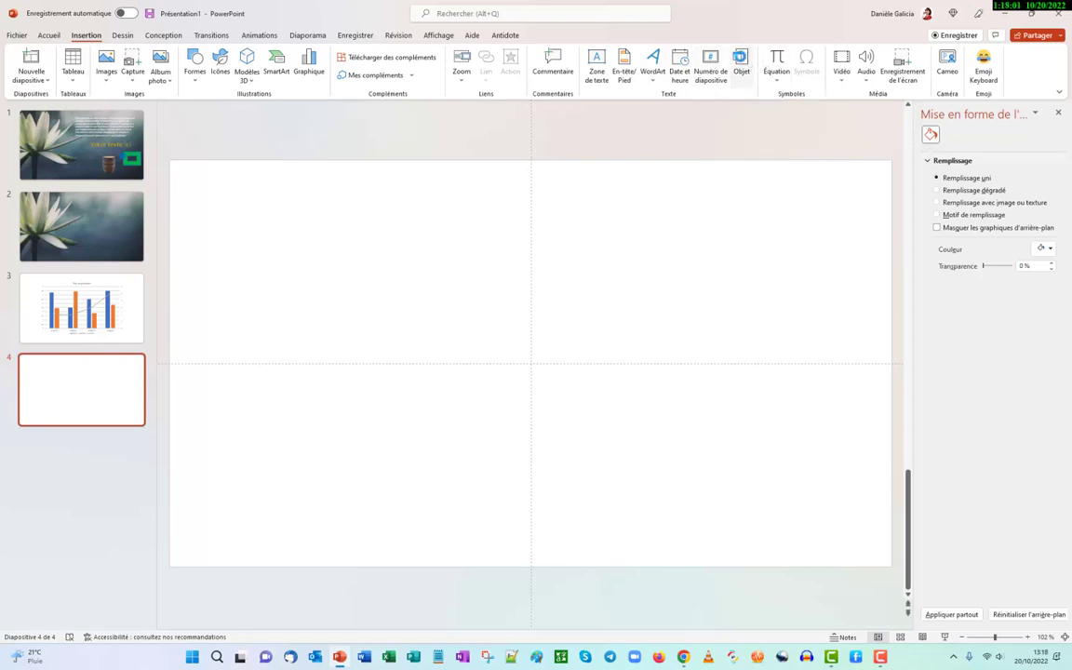
click(741, 65)
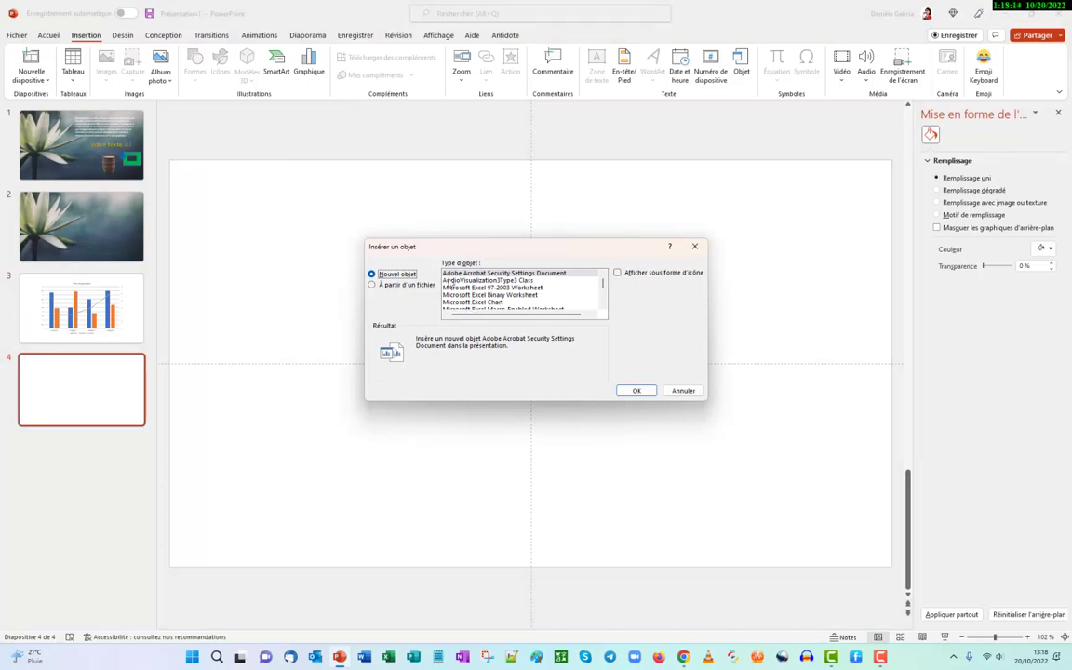
scroll(480, 296, down, 3)
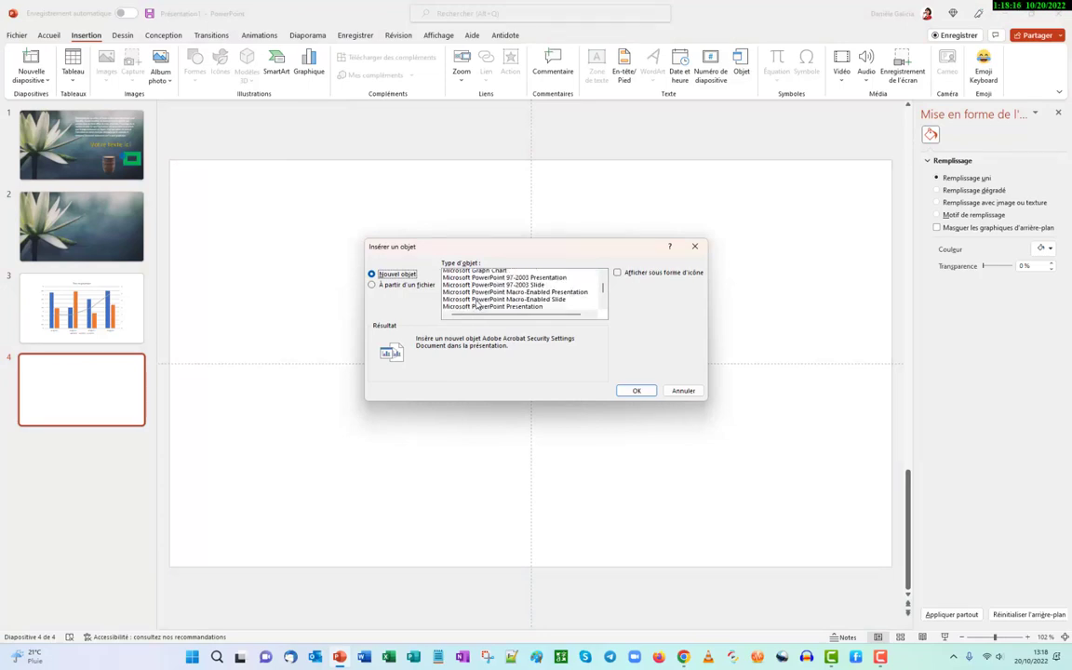
click(640, 391)
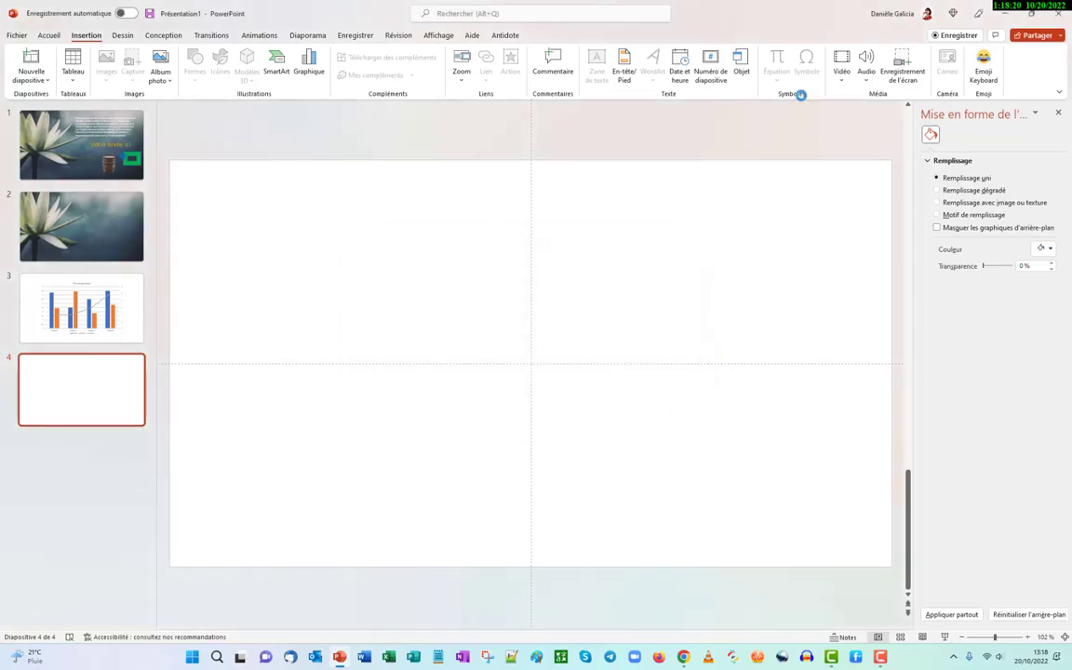
click(841, 67)
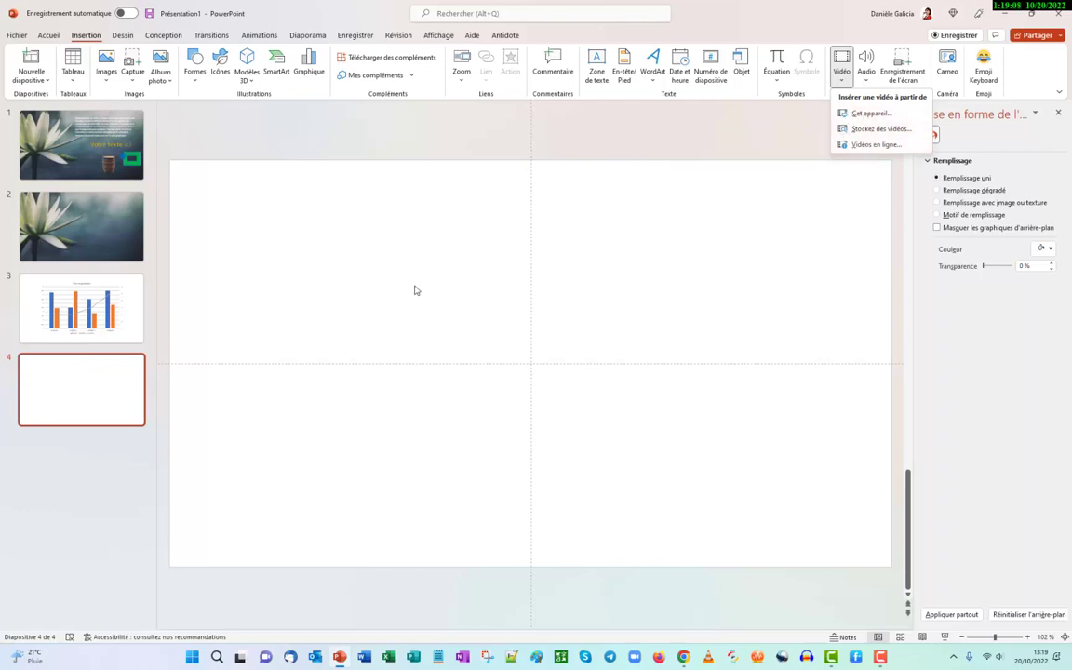
click(874, 144)
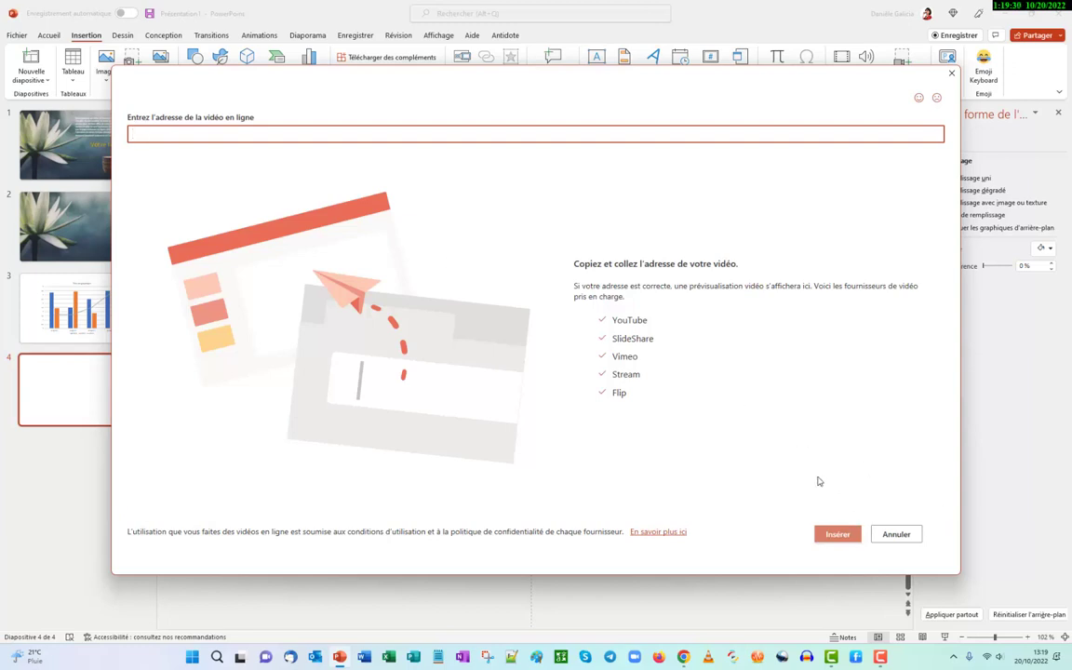
click(896, 534)
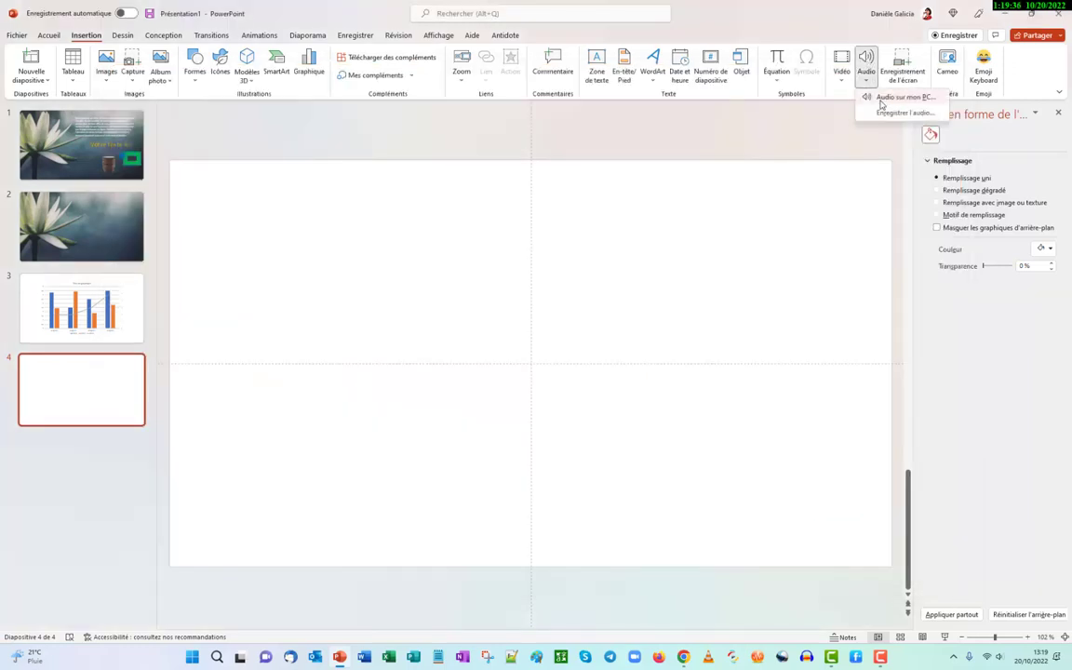
click(898, 117)
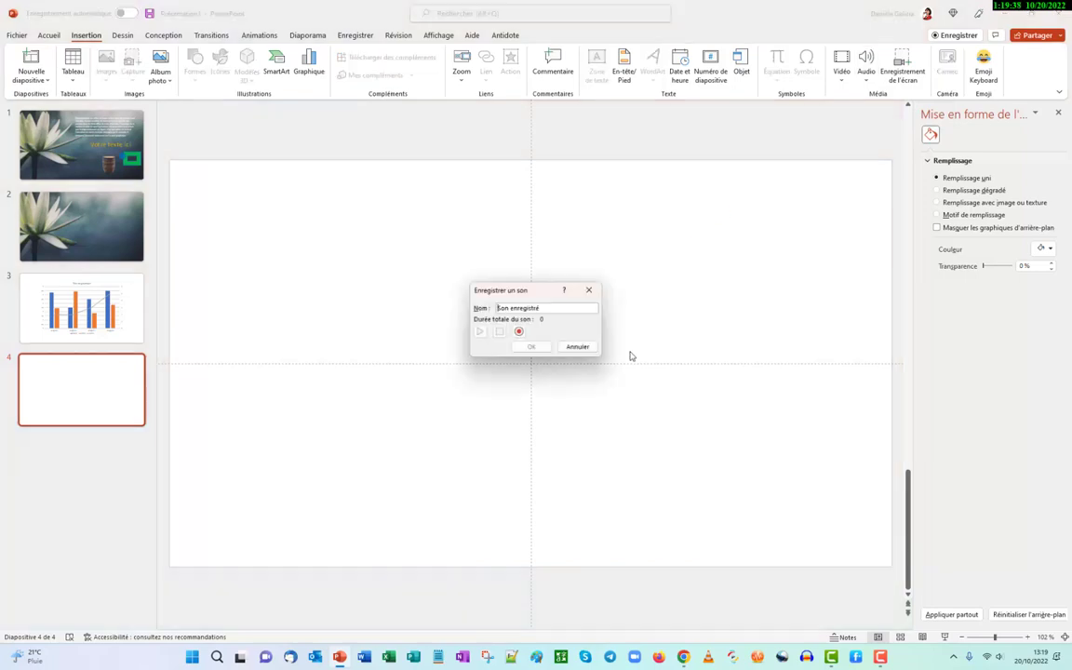
click(579, 348)
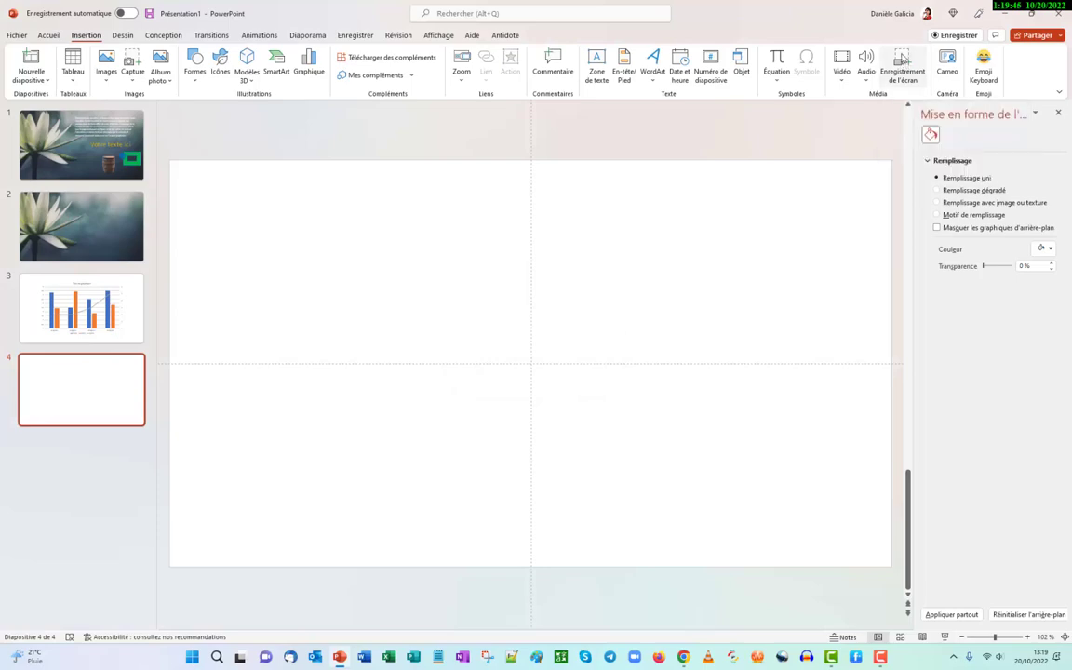
click(901, 59)
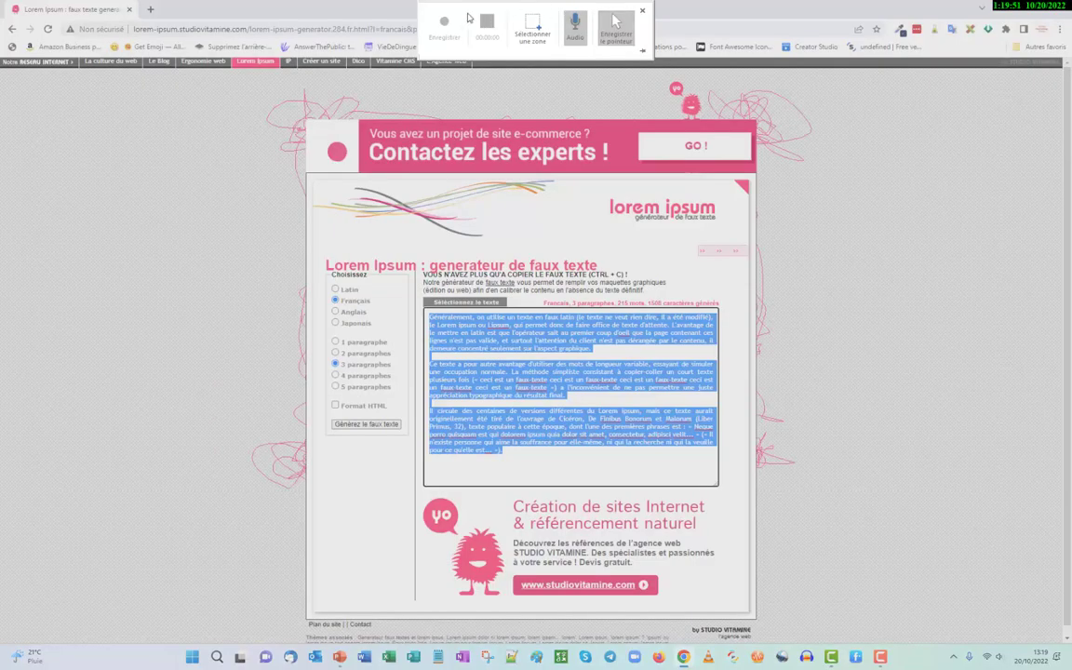
click(522, 40)
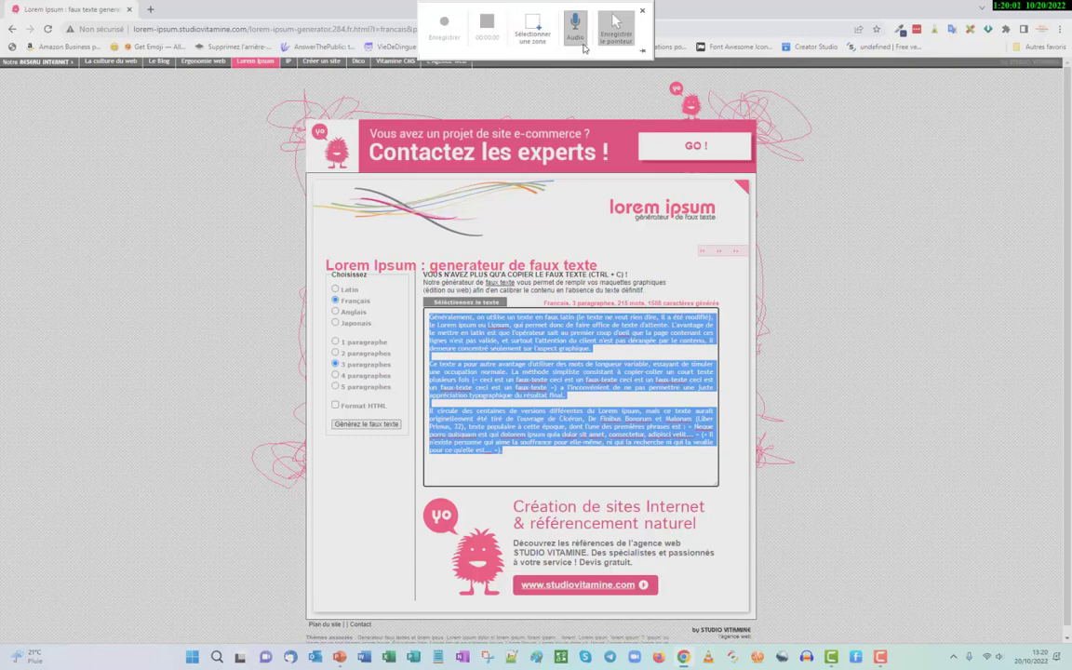
click(642, 10)
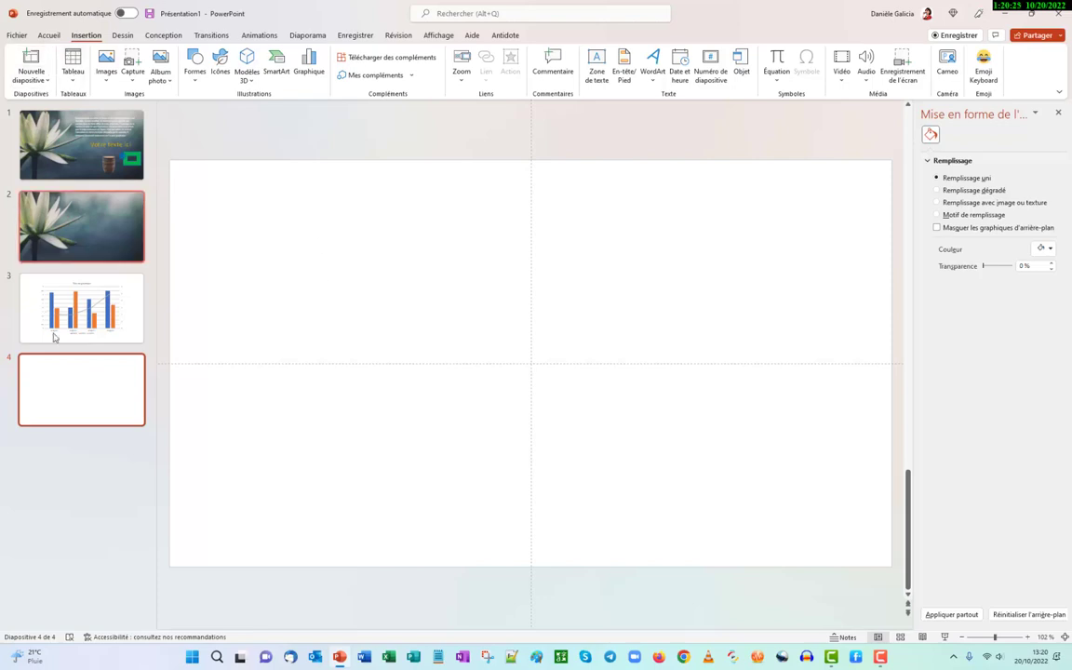
- Browse this computer for a picture, then cancel without choosing one
click(106, 83)
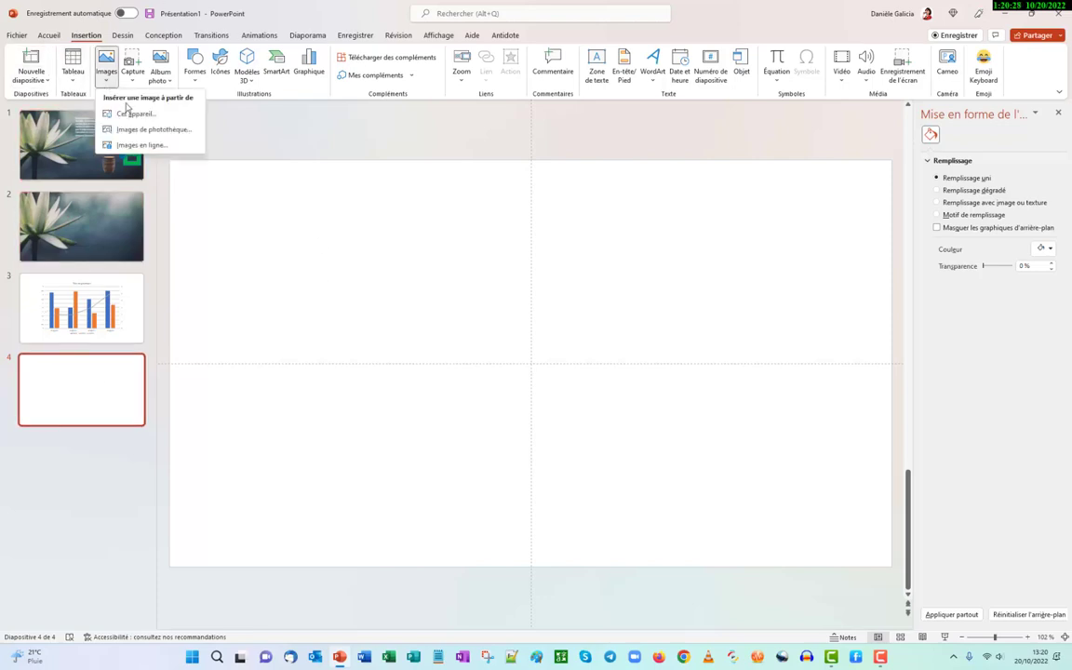
click(133, 114)
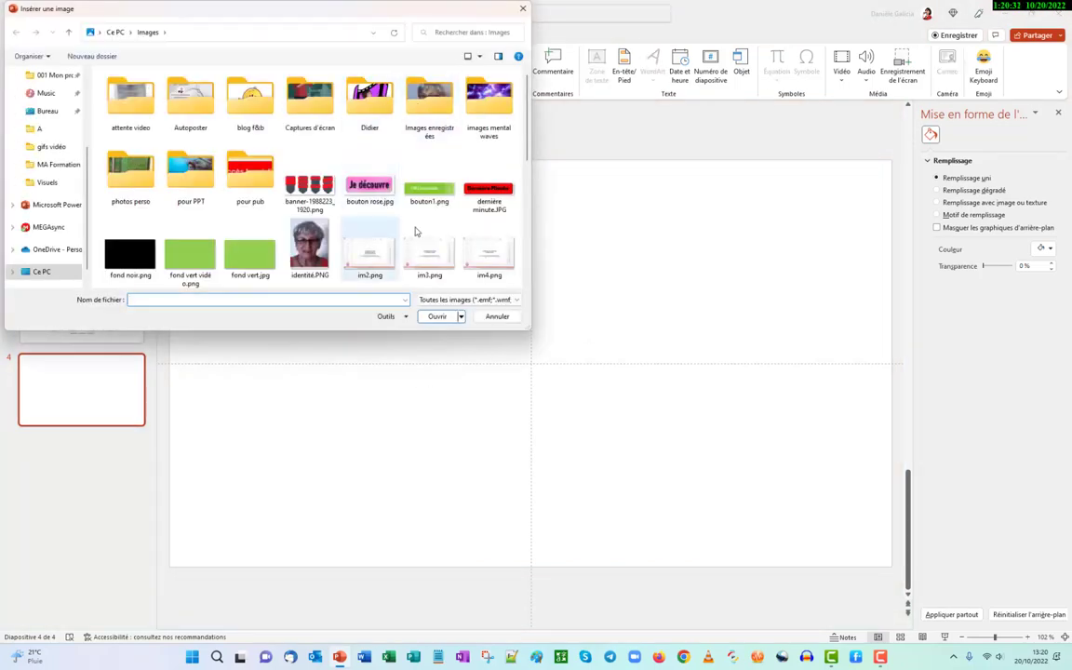
click(525, 10)
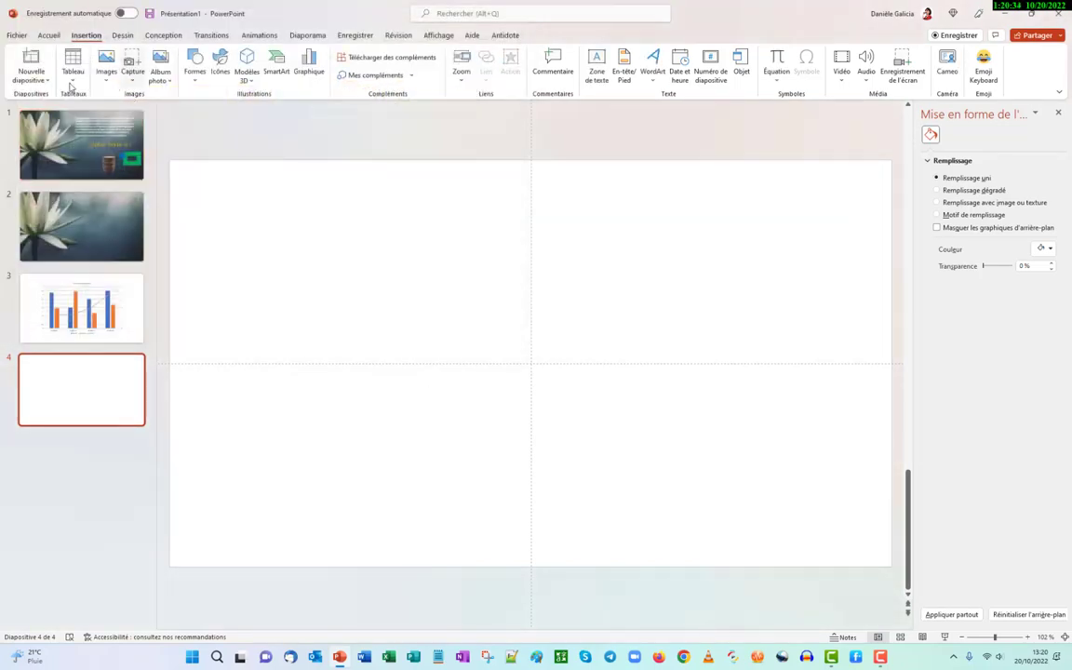
- Search online pictures for 'Glace' and close the results without inserting anything
click(108, 85)
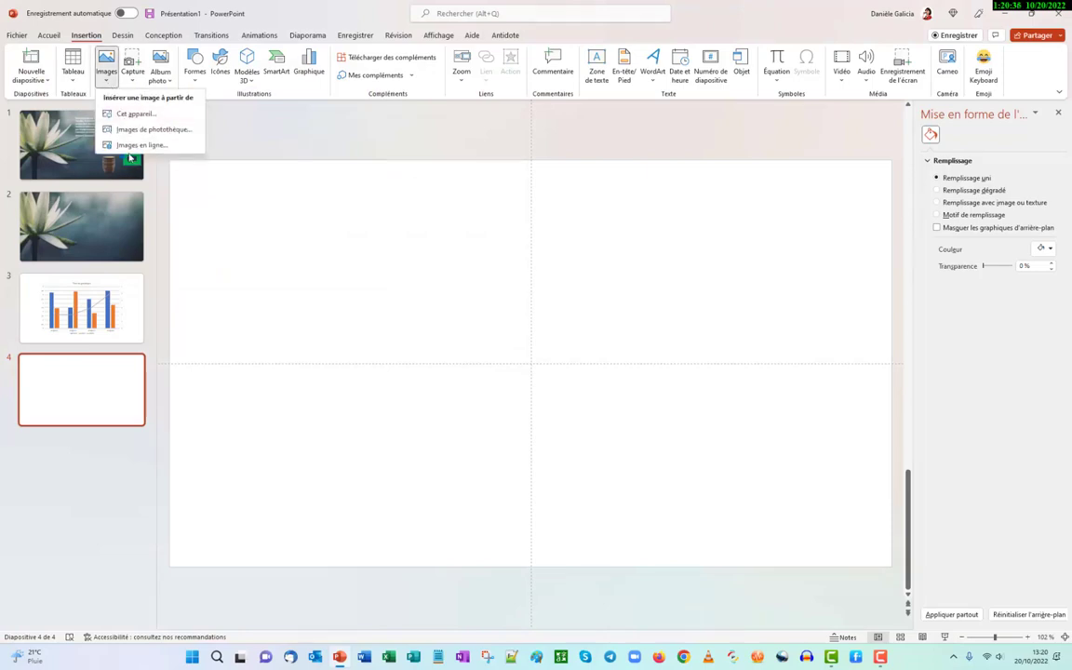
click(131, 144)
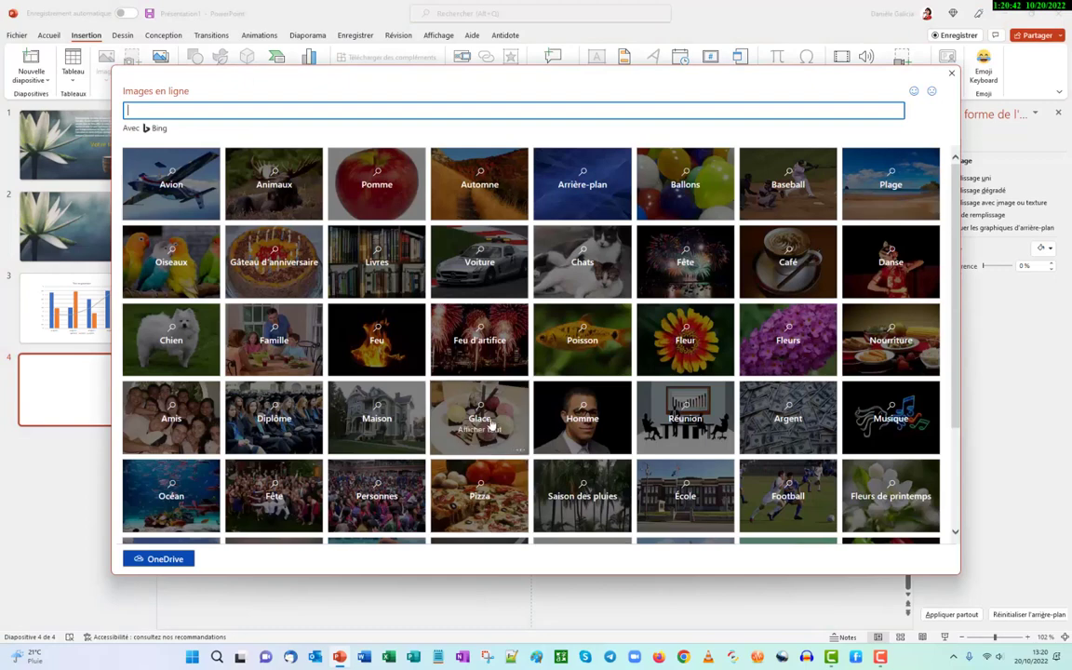
click(444, 387)
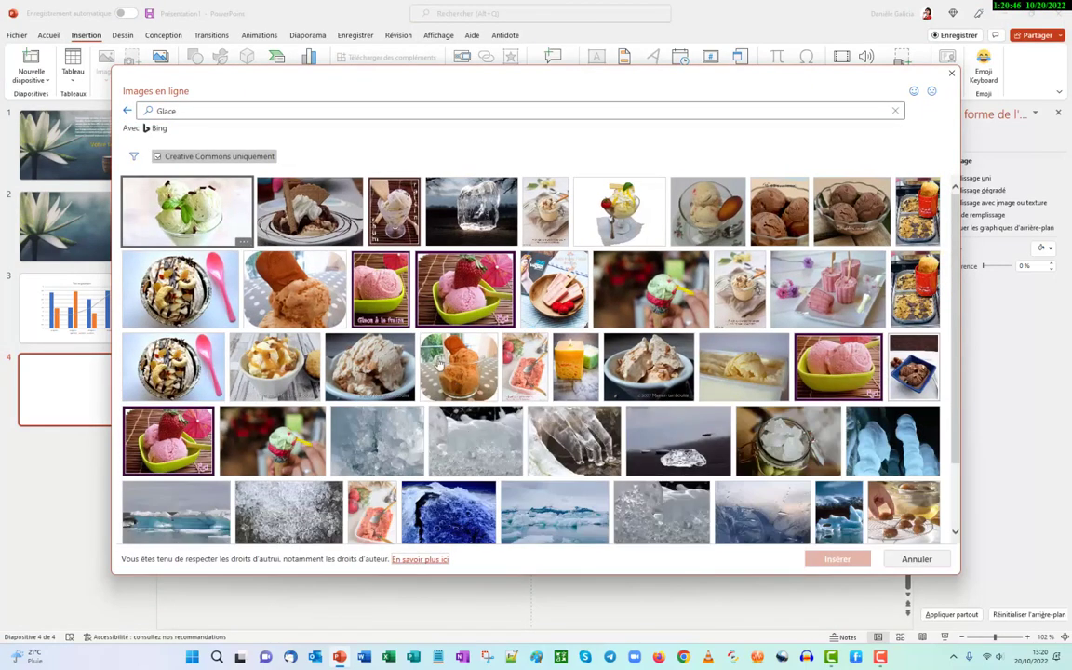
scroll(401, 333, down, 1)
scroll(400, 333, down, 5)
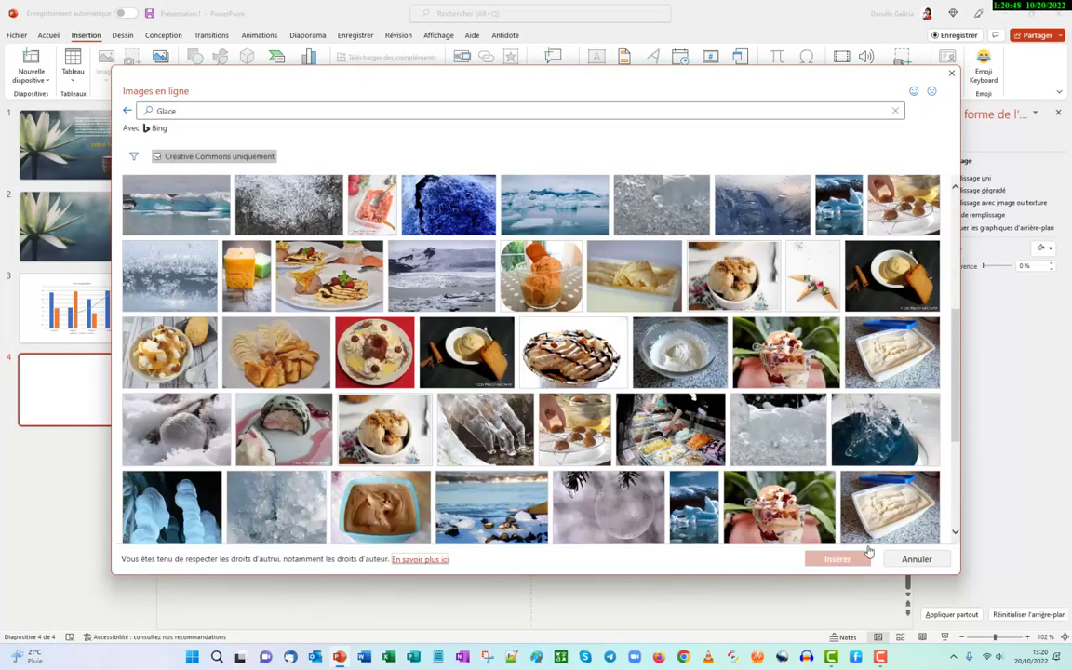
key(Escape)
click(106, 72)
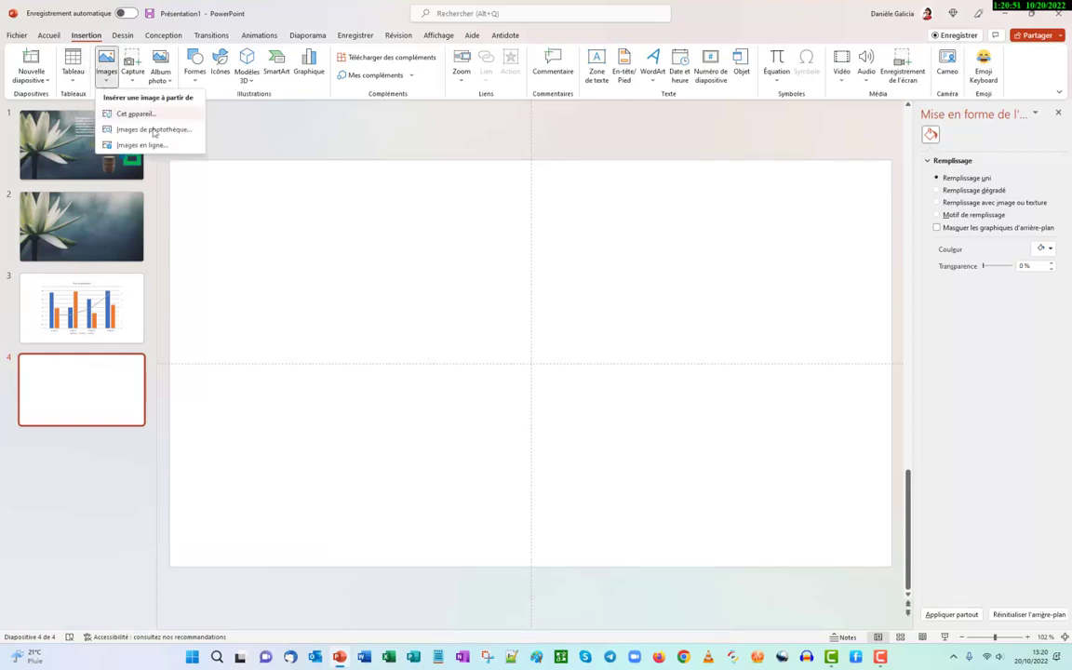
- Browse the stock images in the Mer category, then the stock icons
click(140, 126)
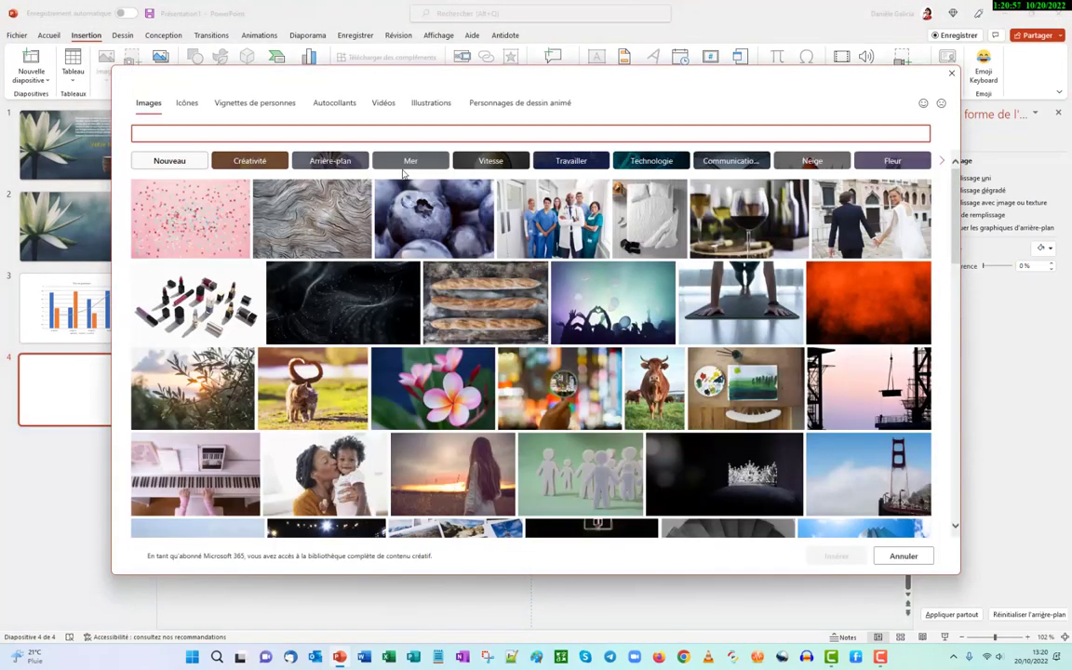
click(407, 163)
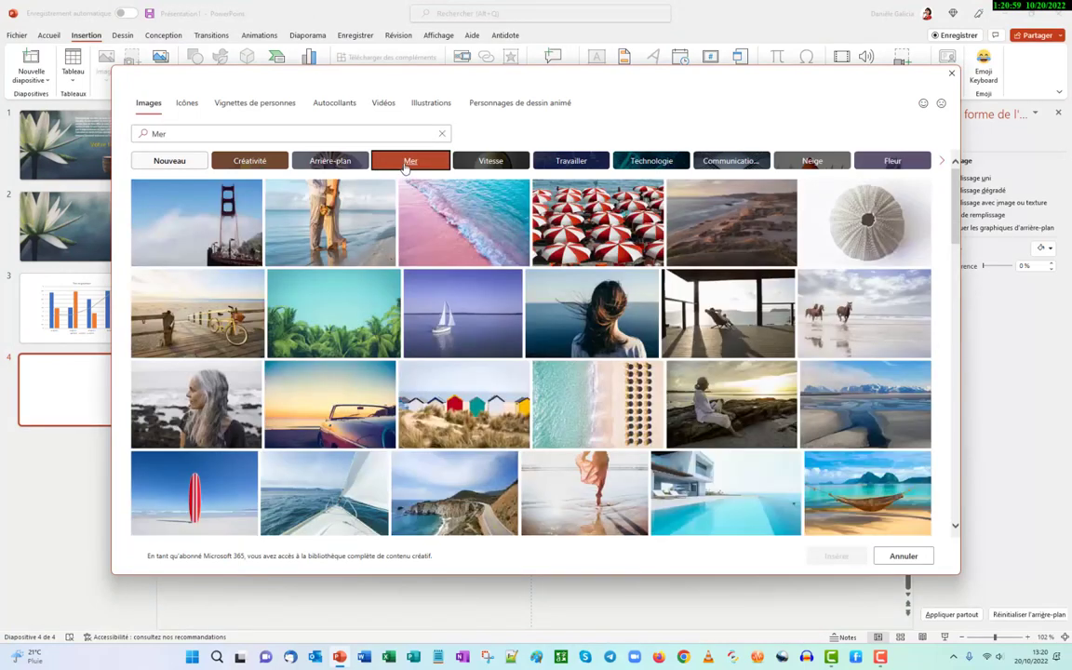
scroll(534, 361, down, 1)
scroll(533, 361, down, 5)
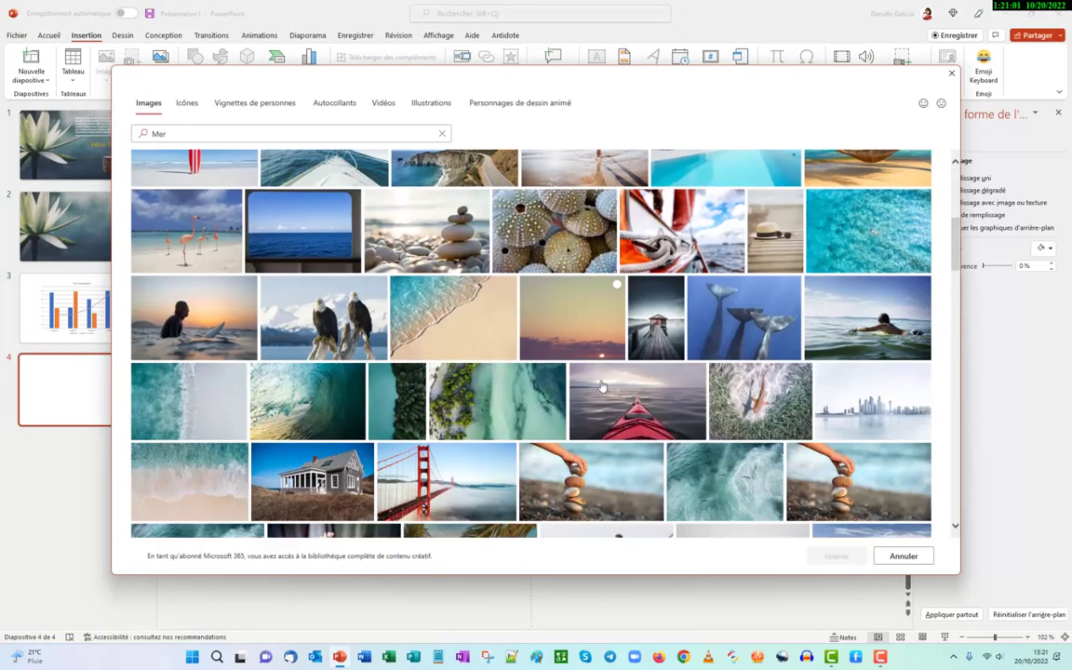
scroll(533, 361, down, 5)
scroll(533, 361, down, 1)
click(189, 104)
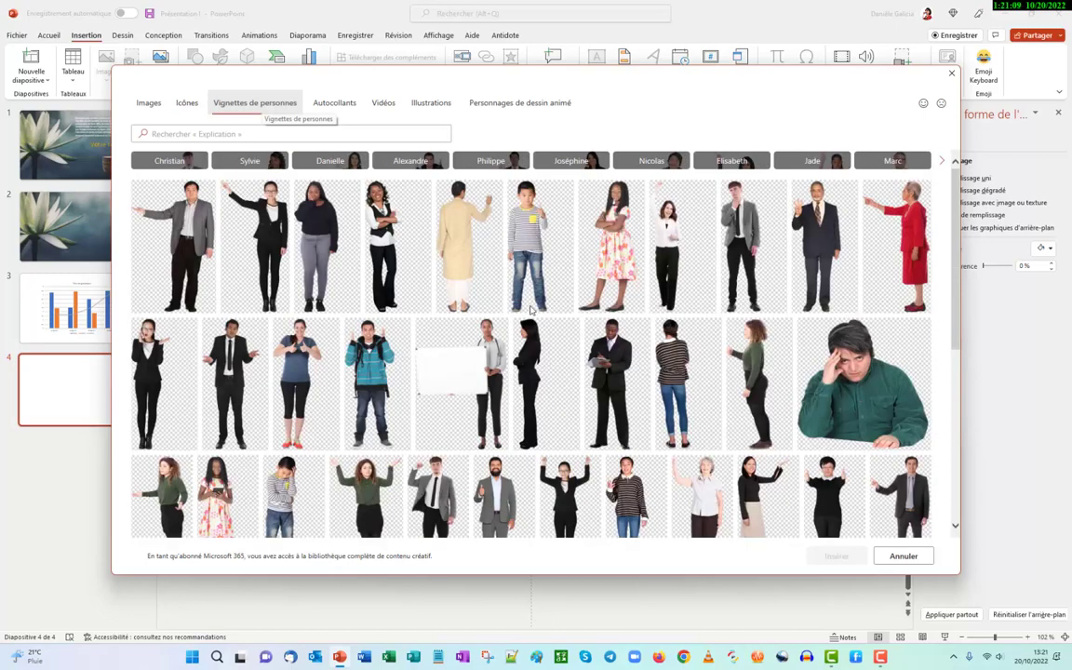
scroll(624, 321, down, 1)
scroll(628, 337, down, 5)
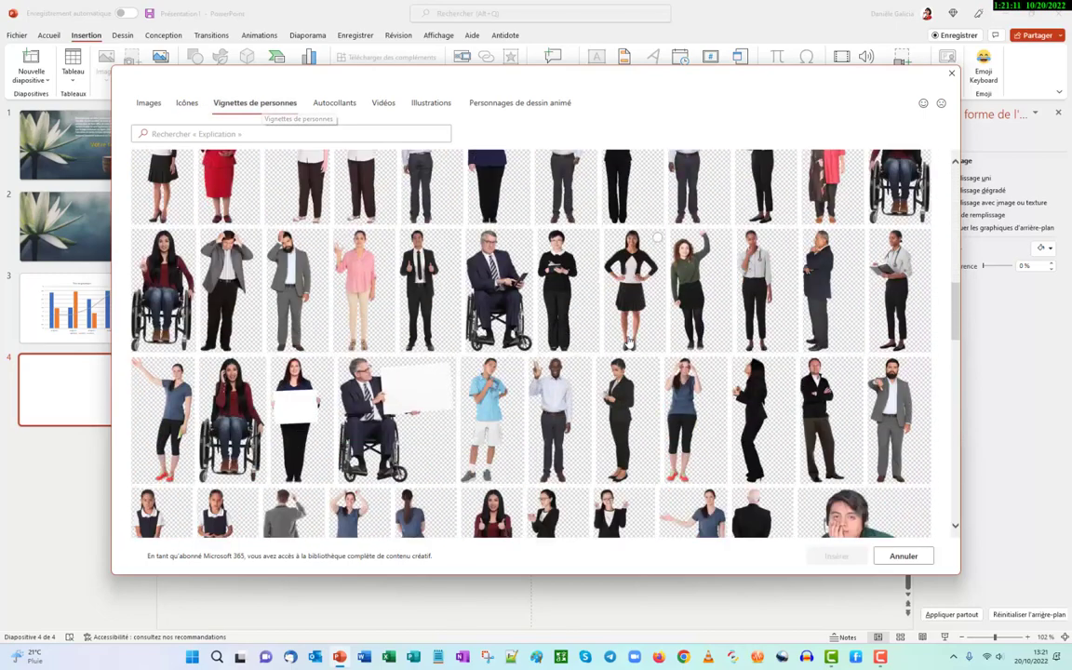
scroll(628, 339, down, 5)
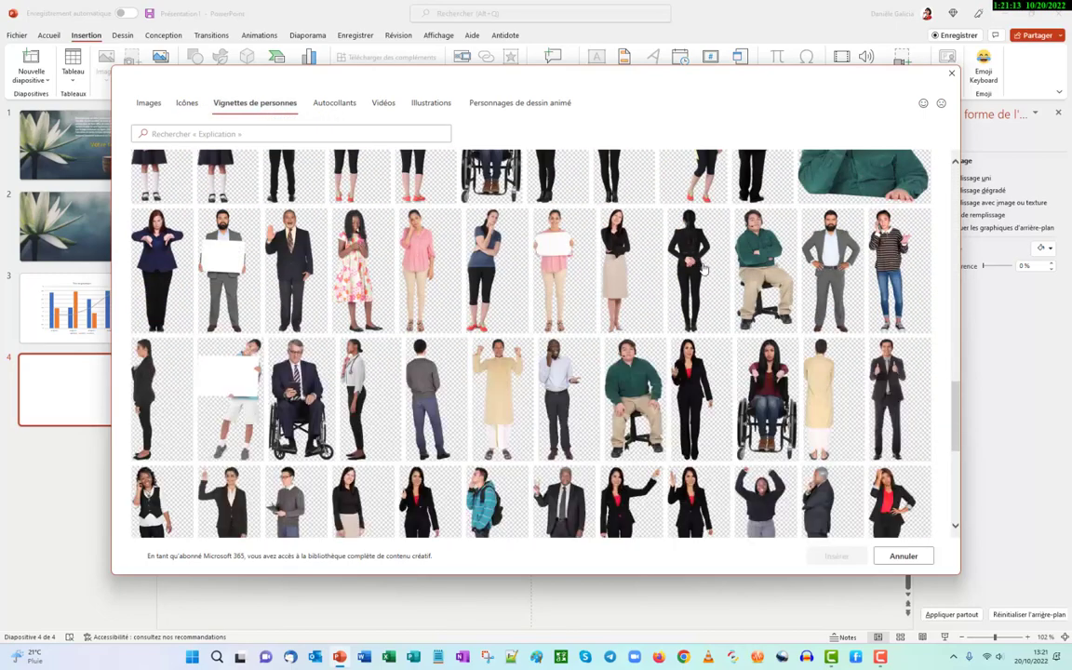
scroll(456, 177, up, 10)
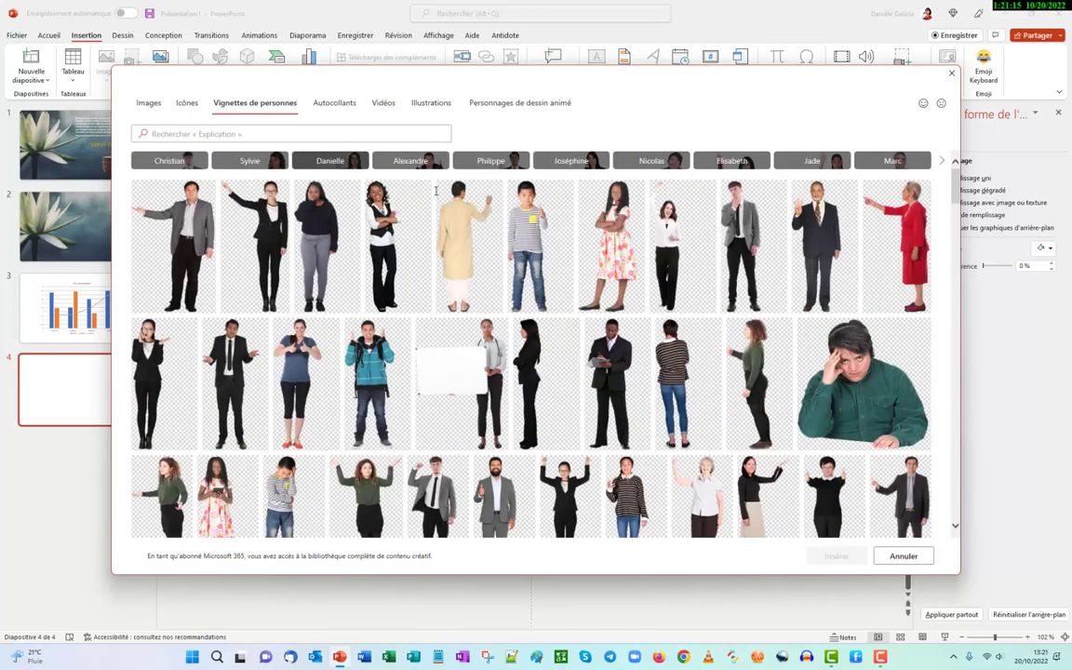
- Look through people cutouts and stickers, then pick the yellow Christmas tree from Illustrations
click(495, 162)
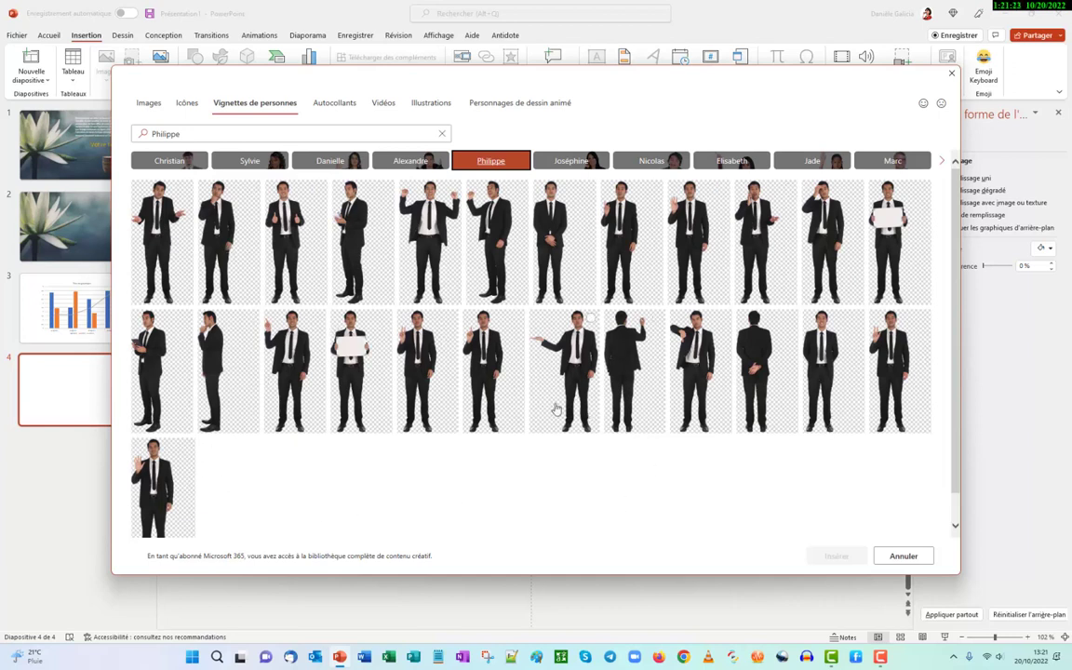
click(334, 105)
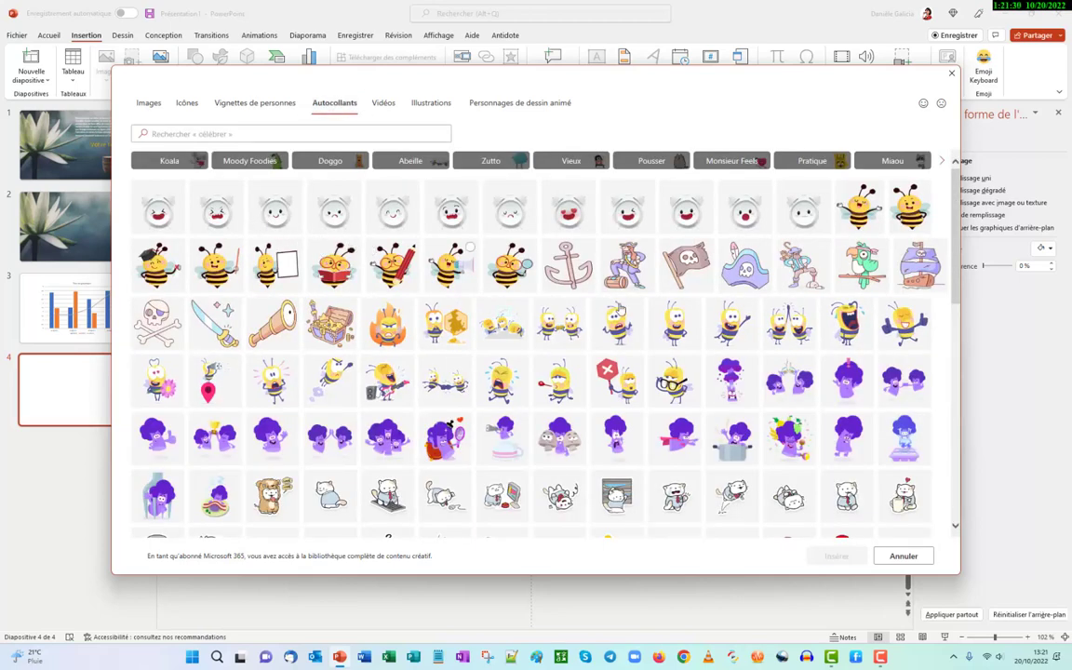
scroll(595, 298, down, 5)
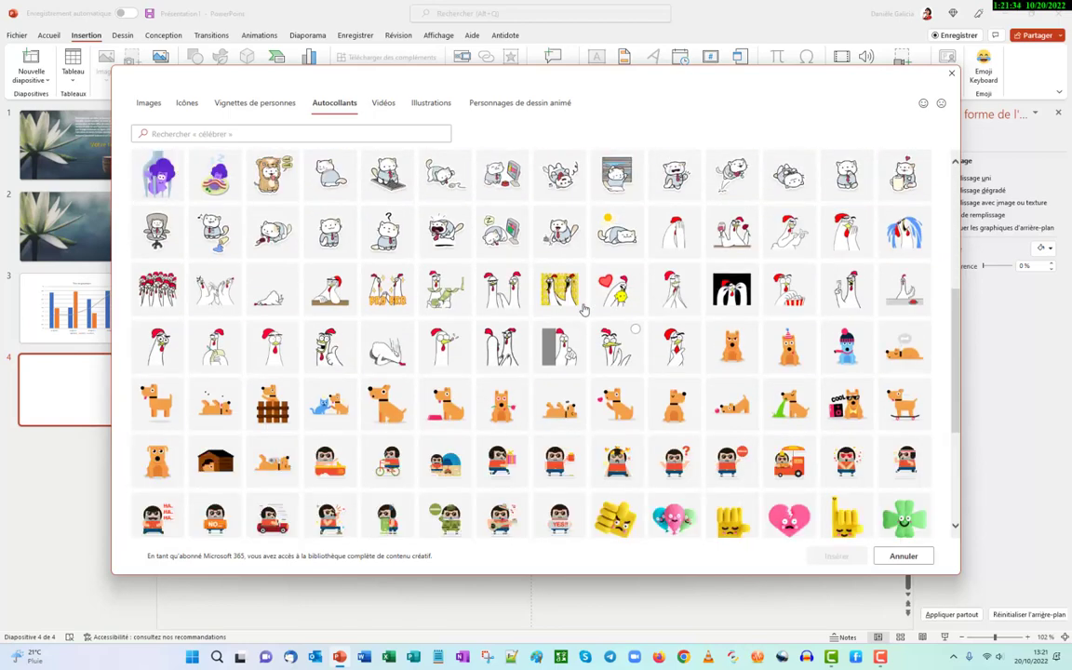
scroll(445, 160, down, 10)
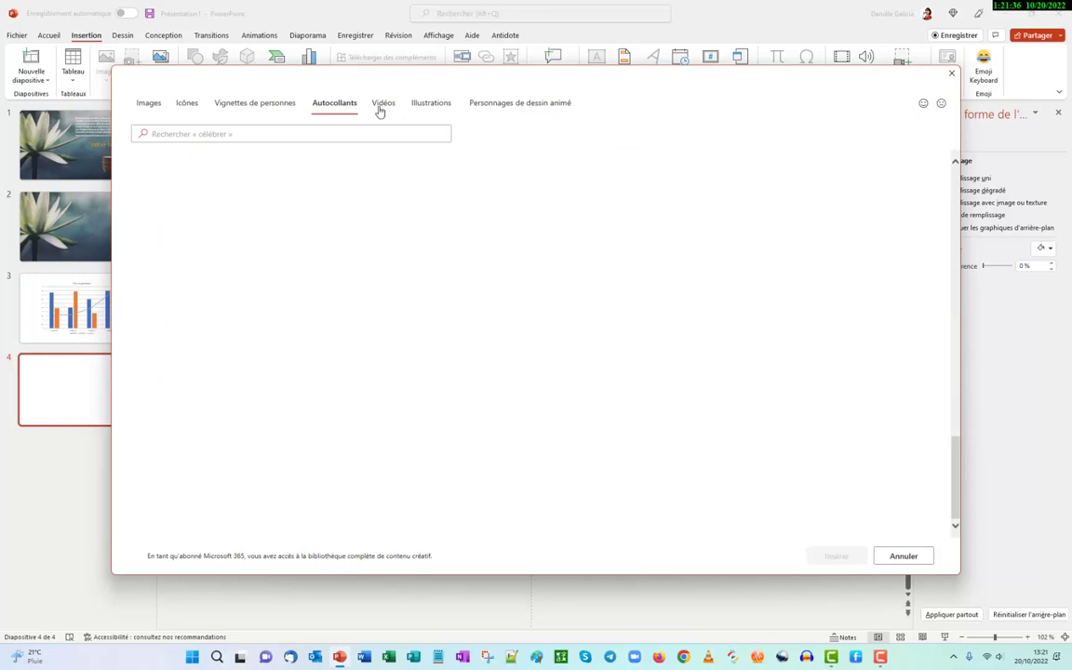
click(433, 108)
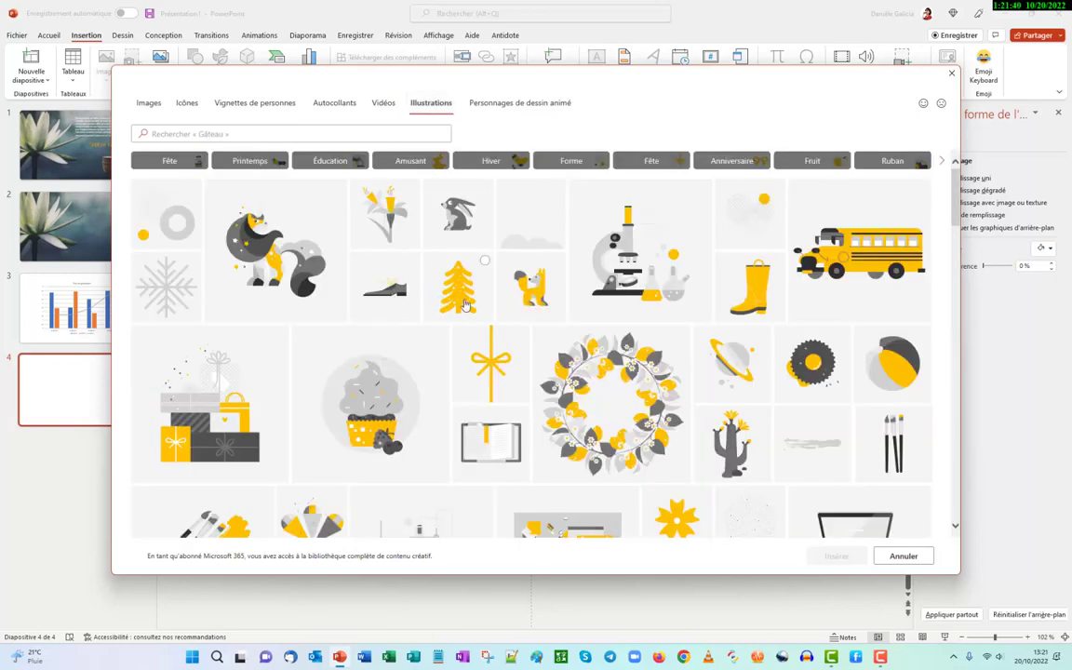
click(464, 304)
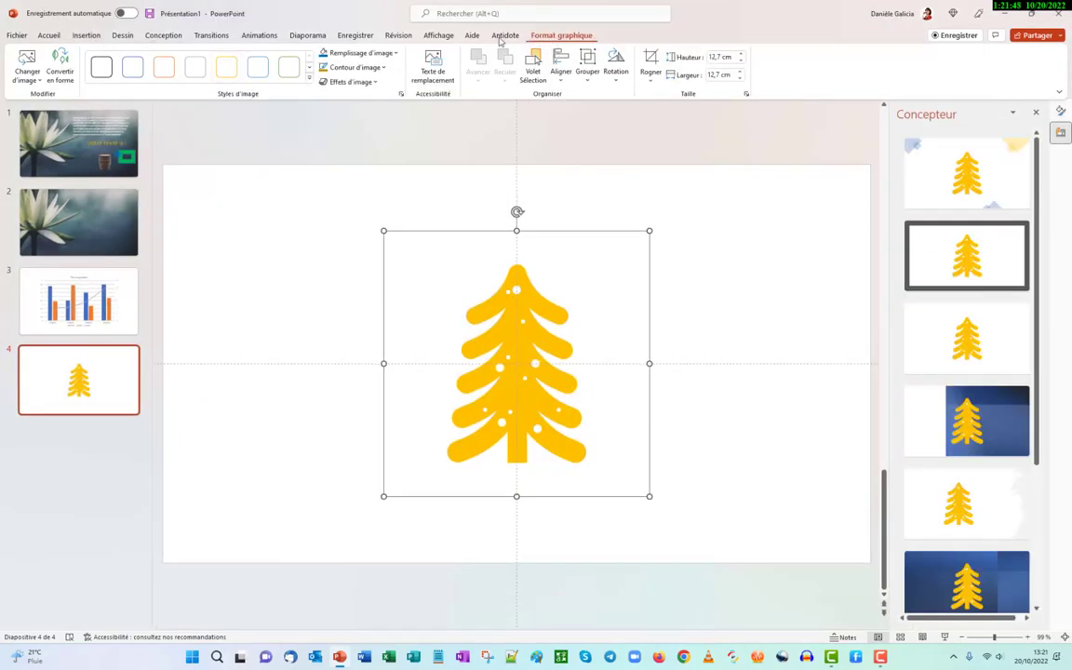
- Fill the Christmas tree illustration on slide 4 with dark green instead of yellow
click(398, 57)
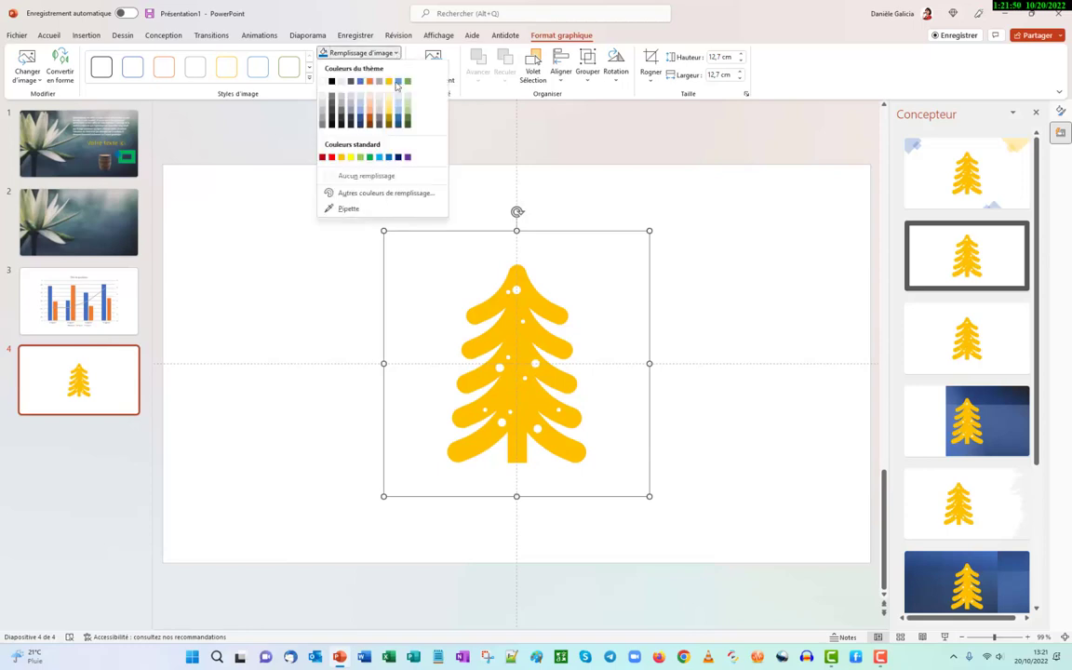
click(410, 122)
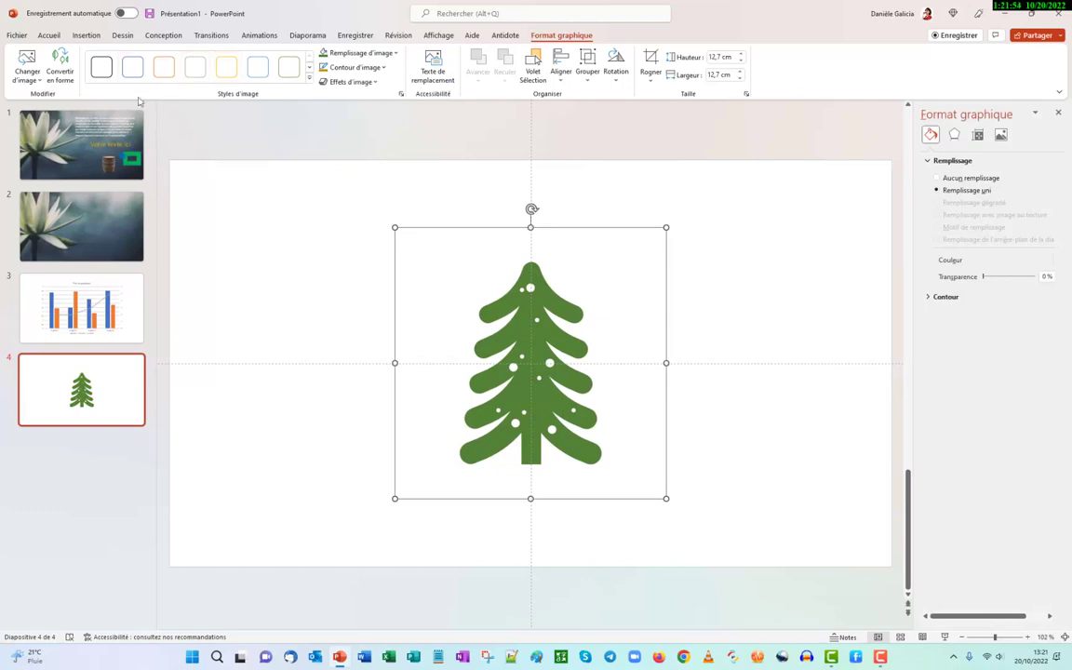
click(85, 35)
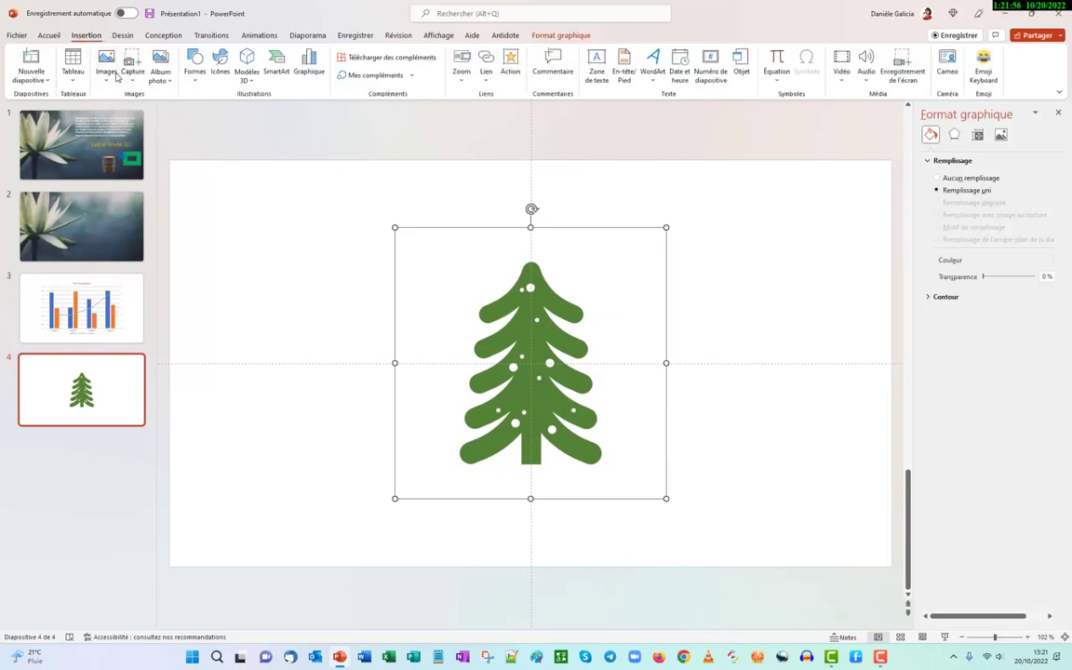
- Open Images de photothèque on its Illustrations collection and scroll through the artwork
click(109, 80)
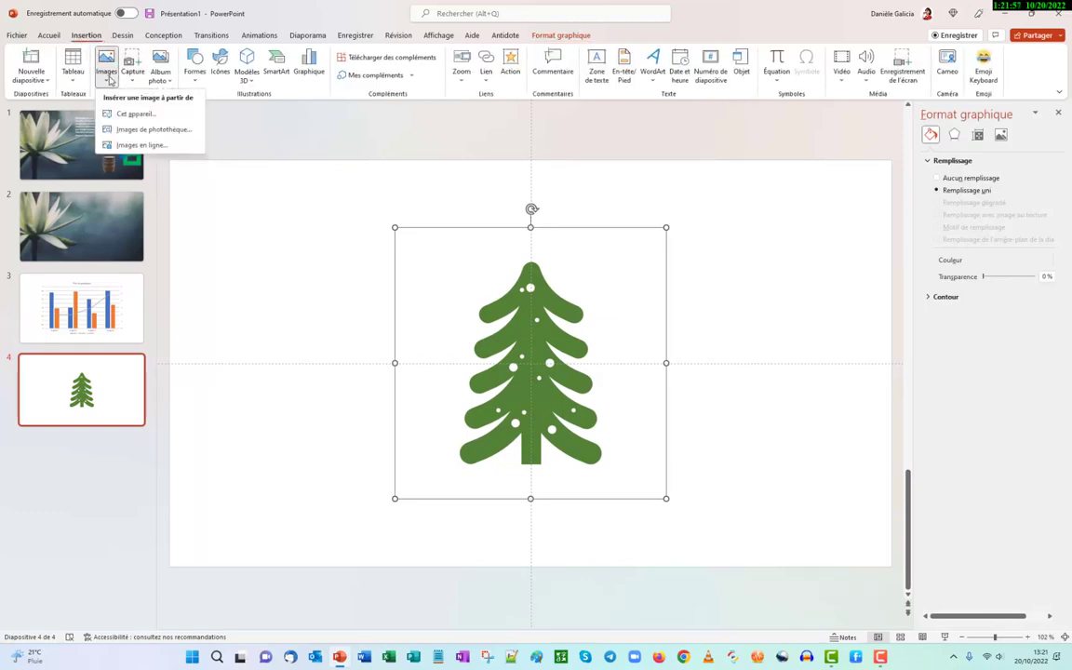
click(145, 129)
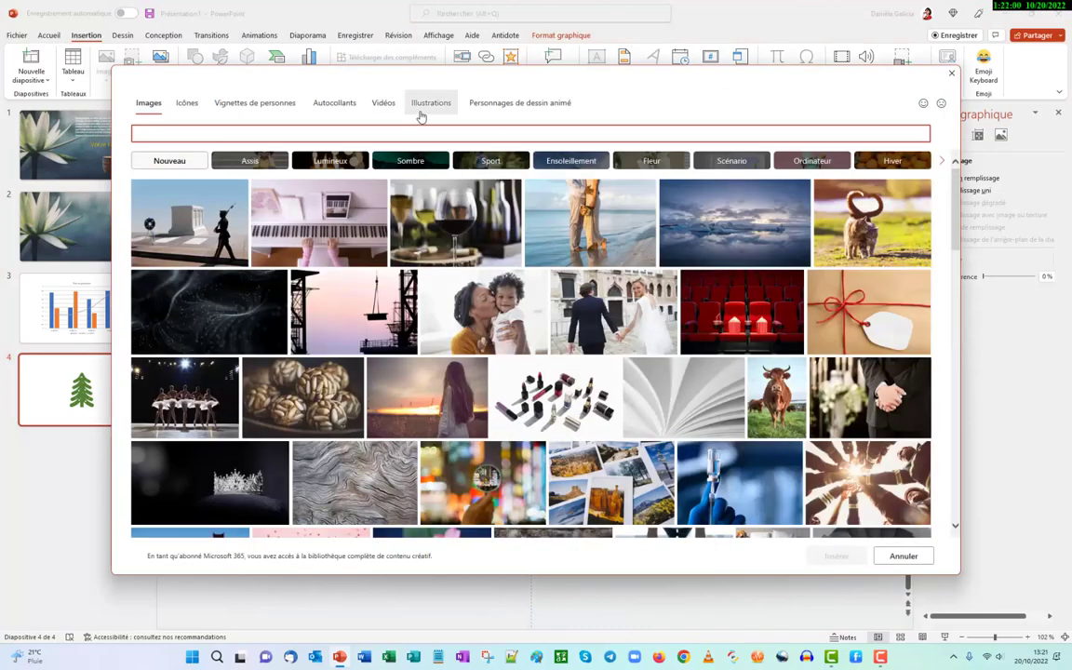
click(426, 106)
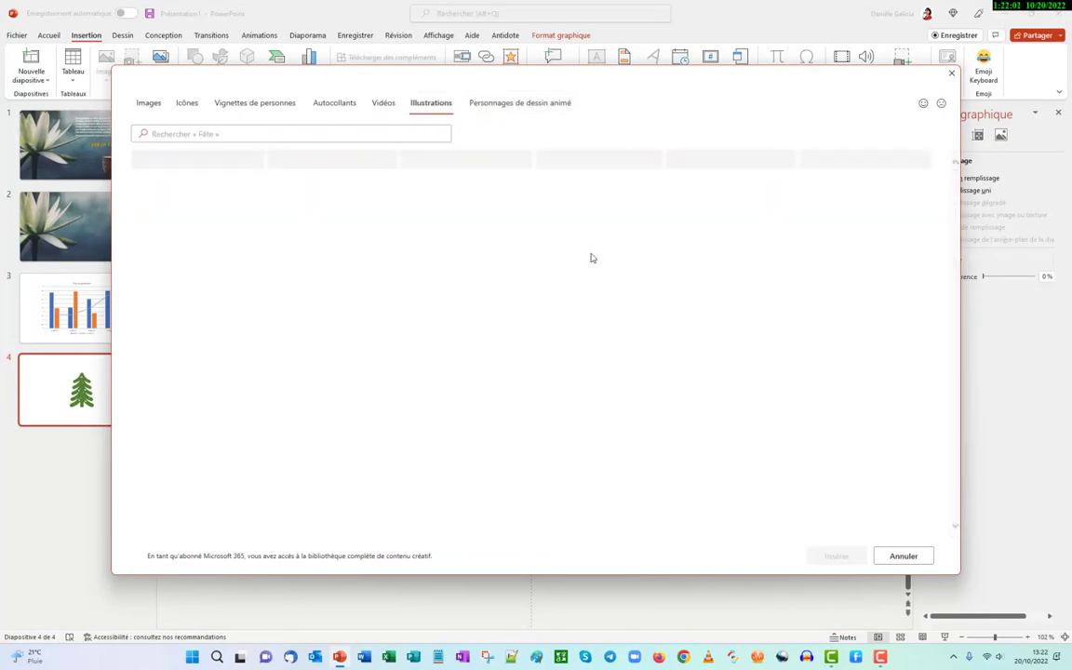
scroll(534, 326, down, 5)
scroll(534, 326, down, 5)
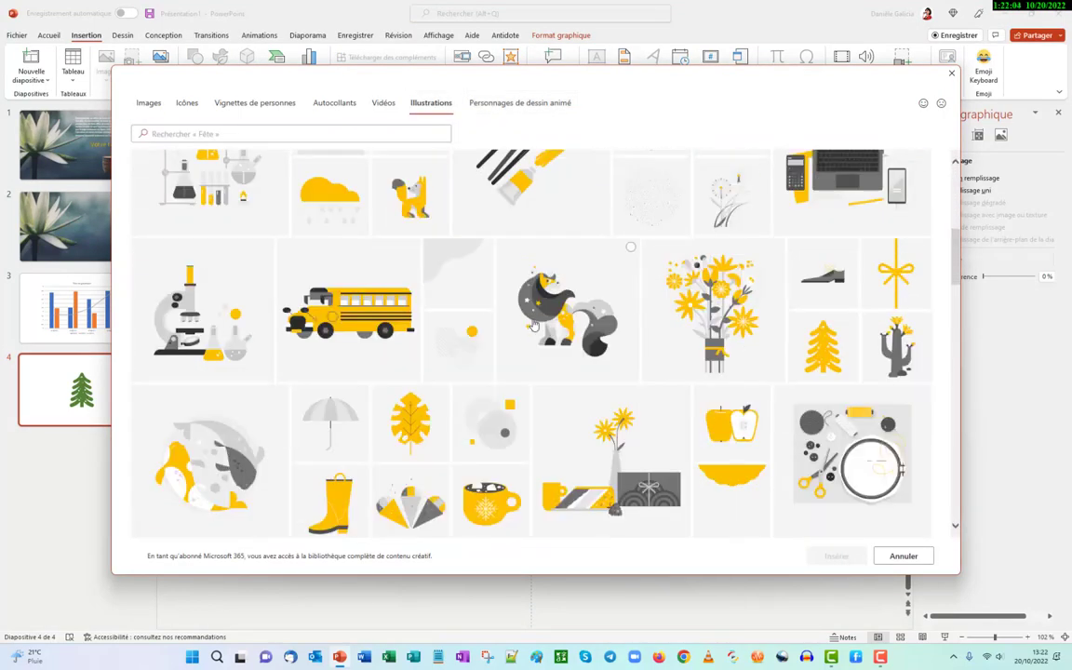
scroll(534, 325, down, 5)
scroll(534, 326, down, 5)
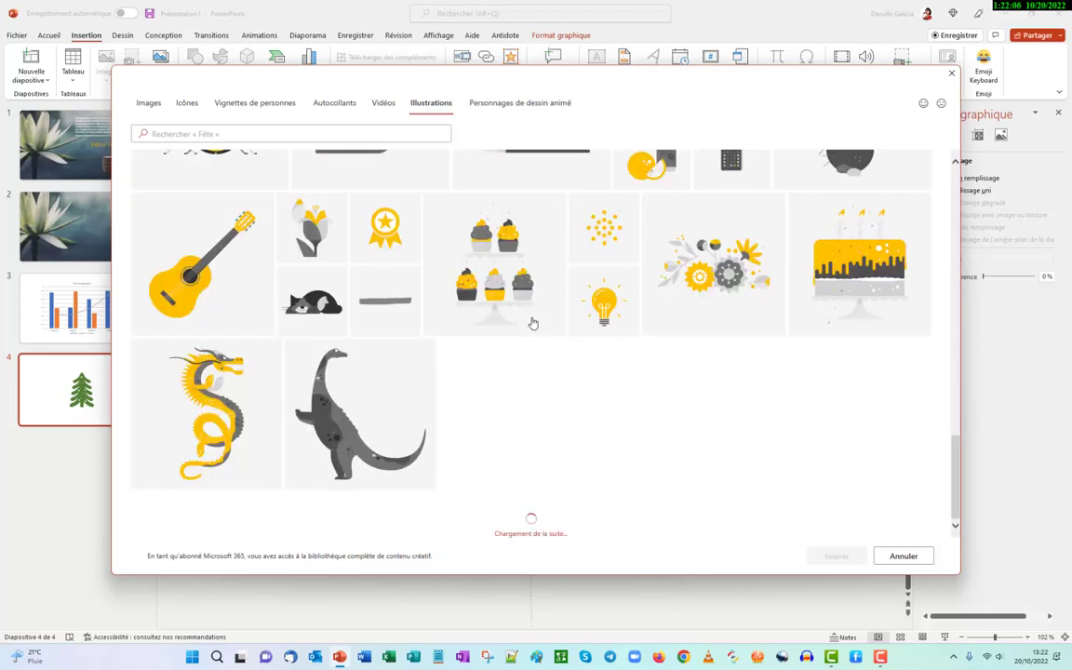
scroll(532, 323, down, 5)
scroll(534, 319, down, 5)
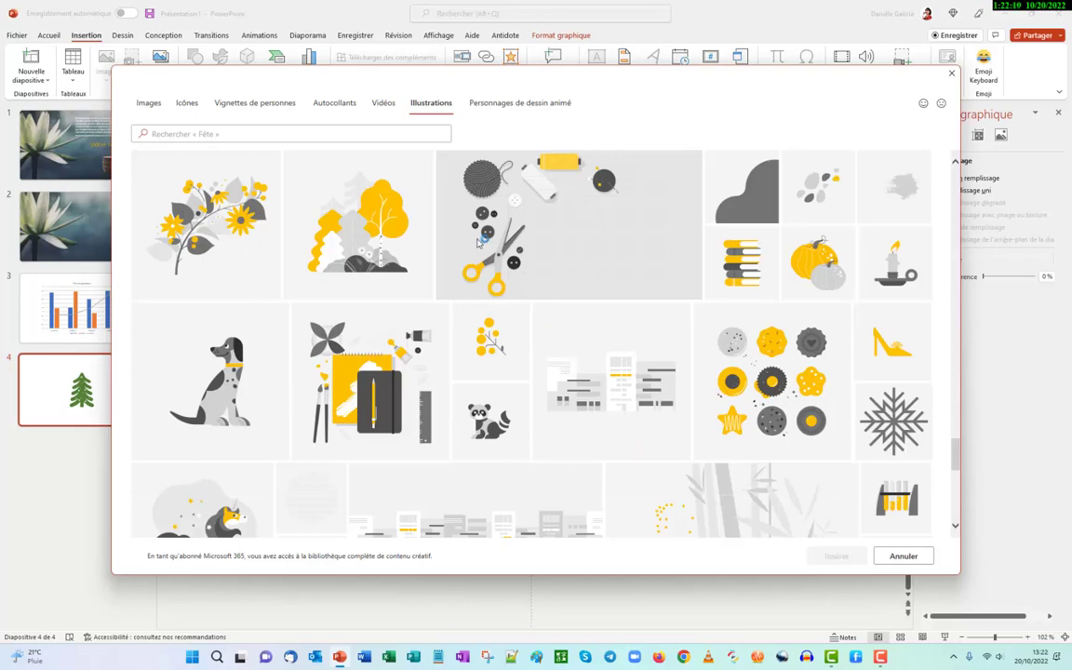
scroll(383, 165, down, 5)
scroll(425, 149, down, 5)
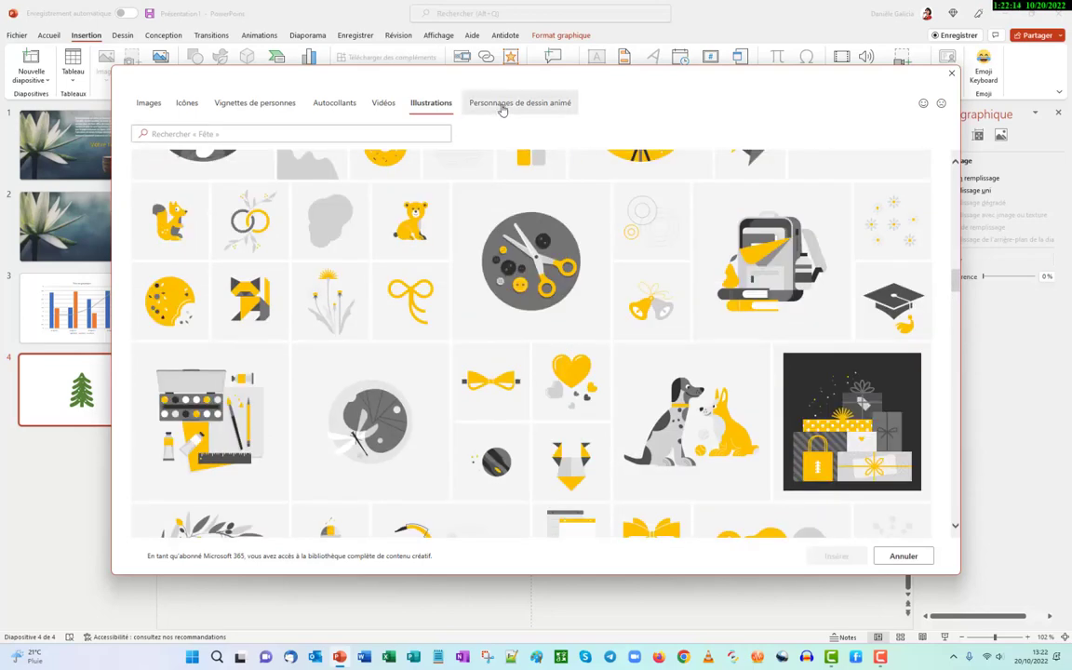
- Switch the stock library to Personnages de dessin animé and scroll through the cartoon figures
click(535, 132)
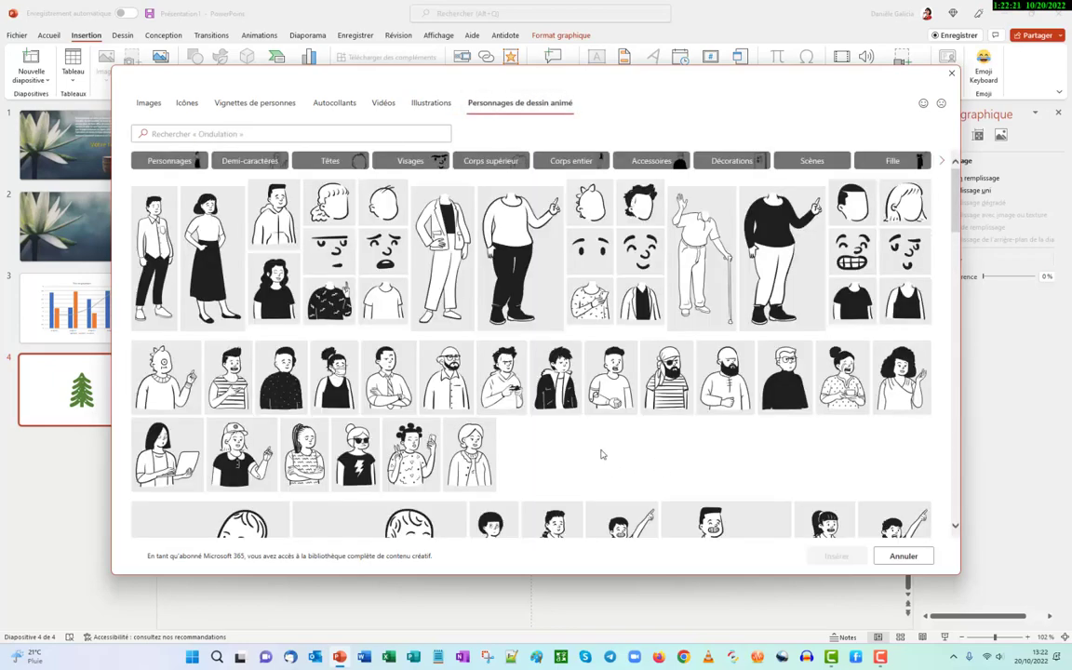
scroll(544, 382, down, 5)
scroll(545, 381, down, 5)
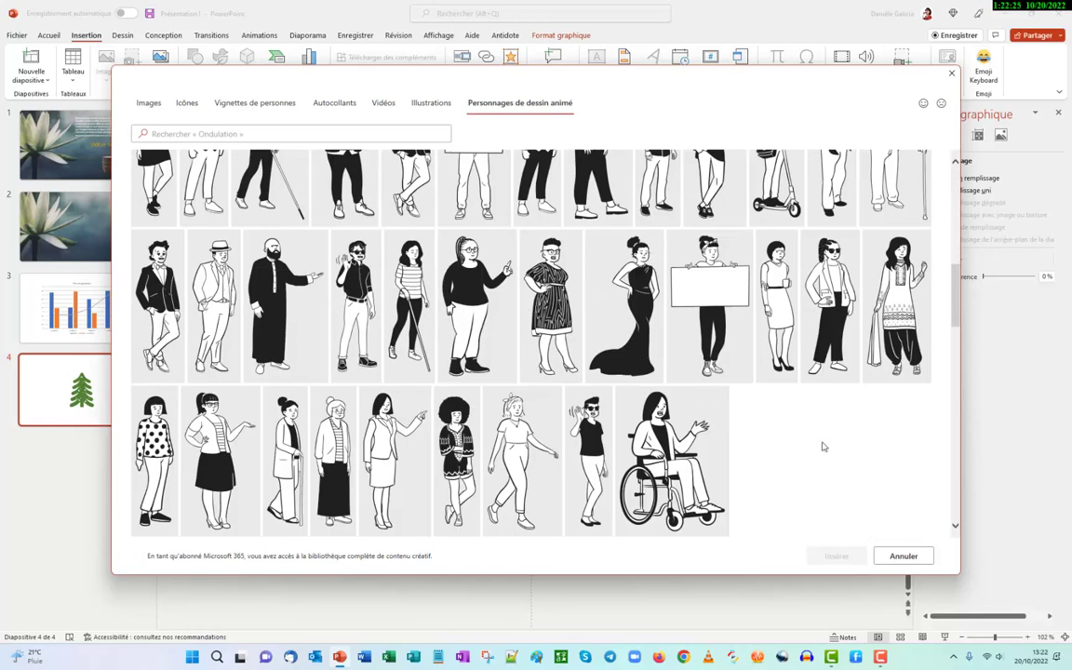
scroll(704, 424, down, 1)
scroll(707, 424, down, 10)
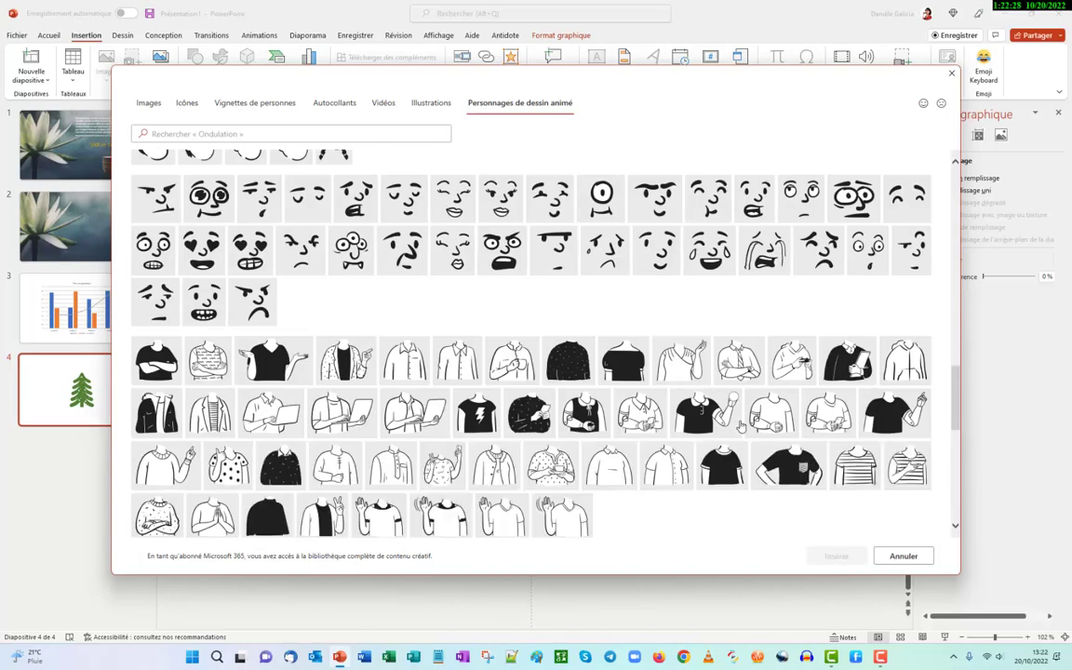
scroll(644, 433, down, 1)
scroll(568, 396, up, 6)
scroll(493, 358, up, 10)
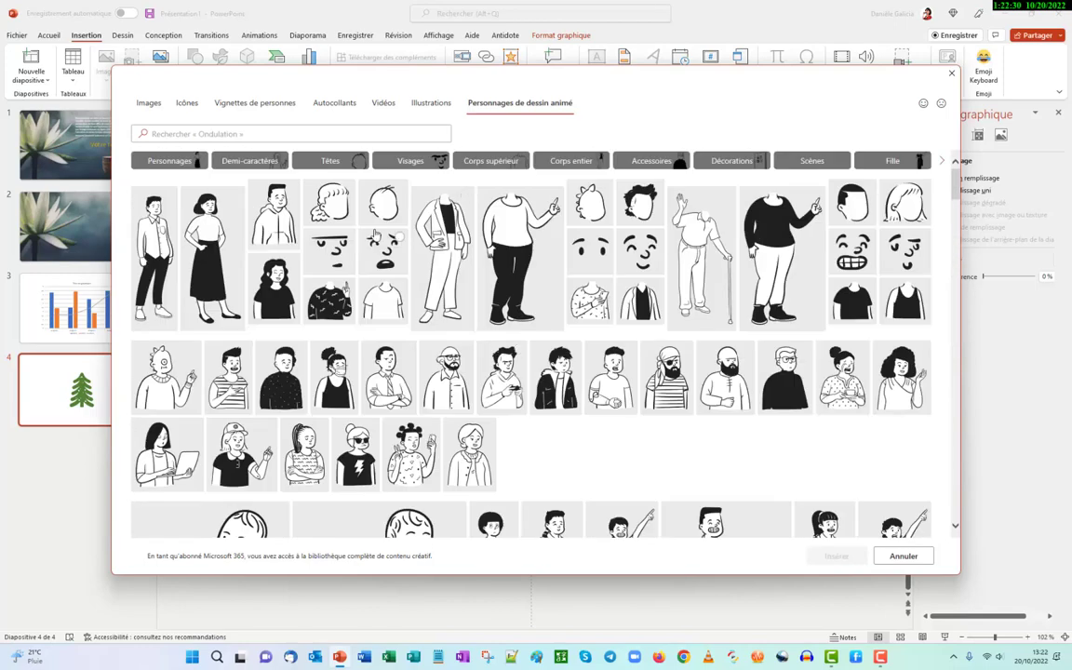
- Filter by Personnages, Demi-caractères, Têtes, Visages, Corps supérieur and Corps entier in turn
click(182, 162)
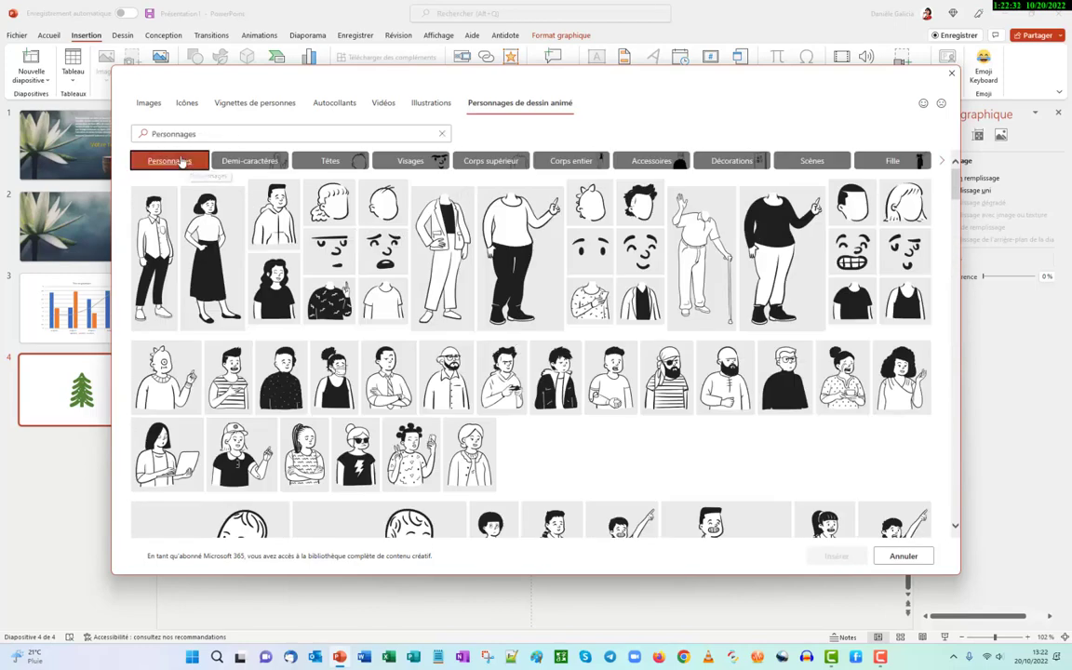
scroll(382, 230, down, 5)
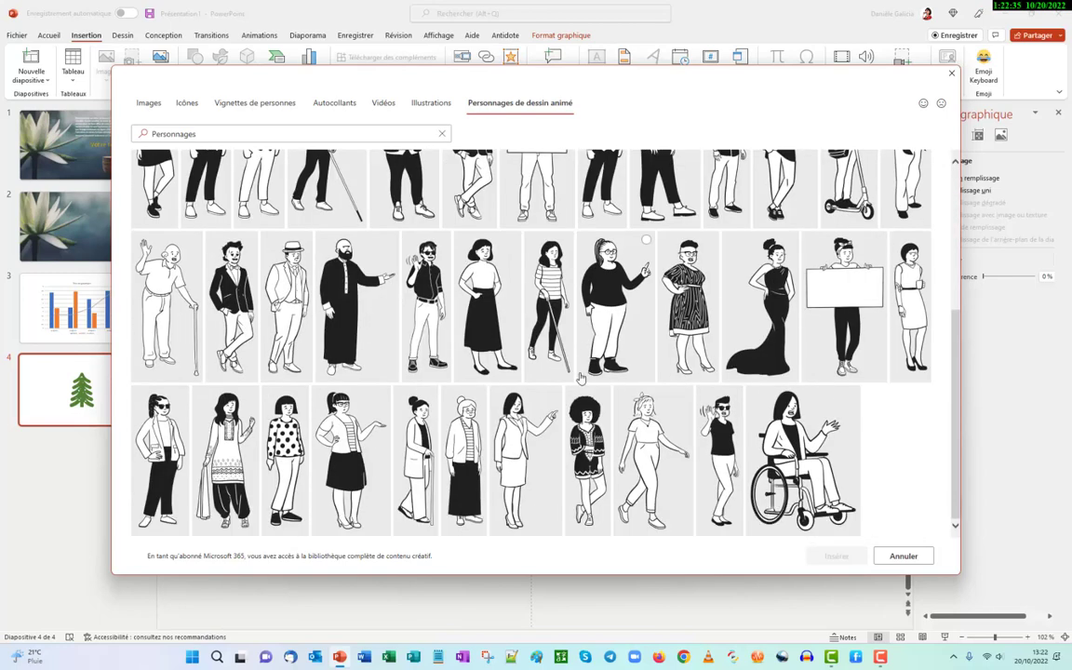
scroll(240, 191, up, 2)
scroll(240, 190, up, 3)
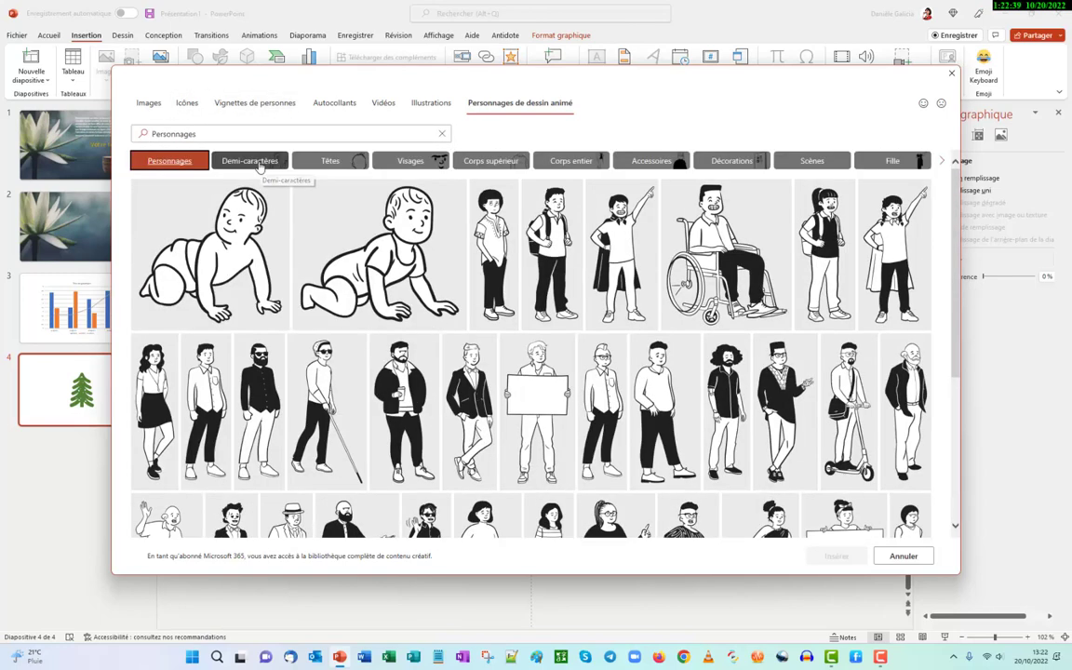
click(251, 162)
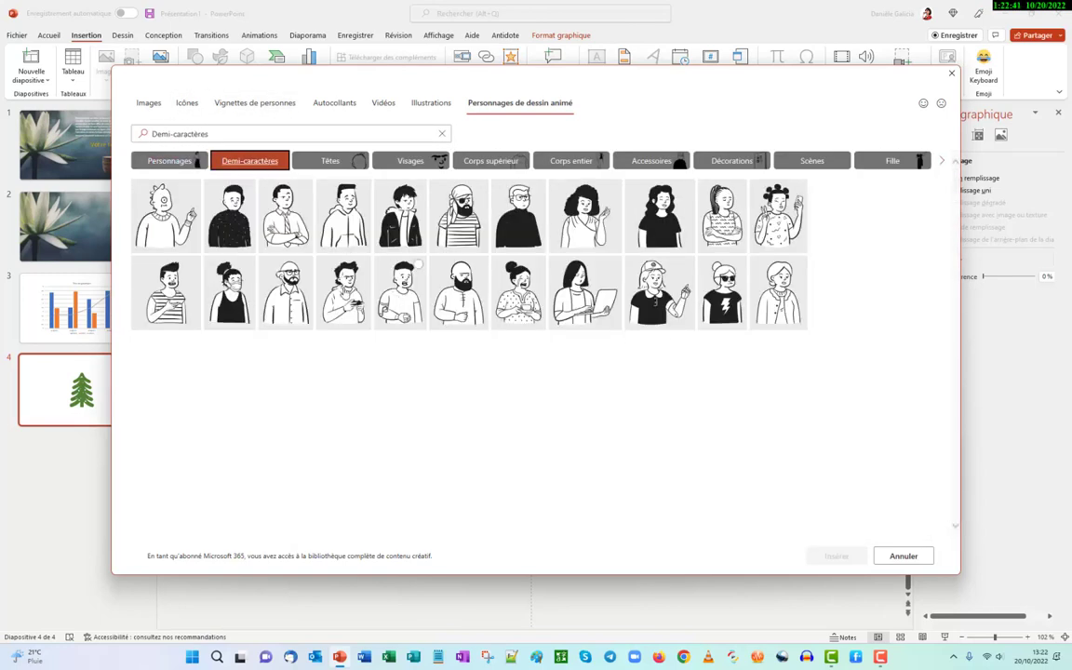
click(333, 162)
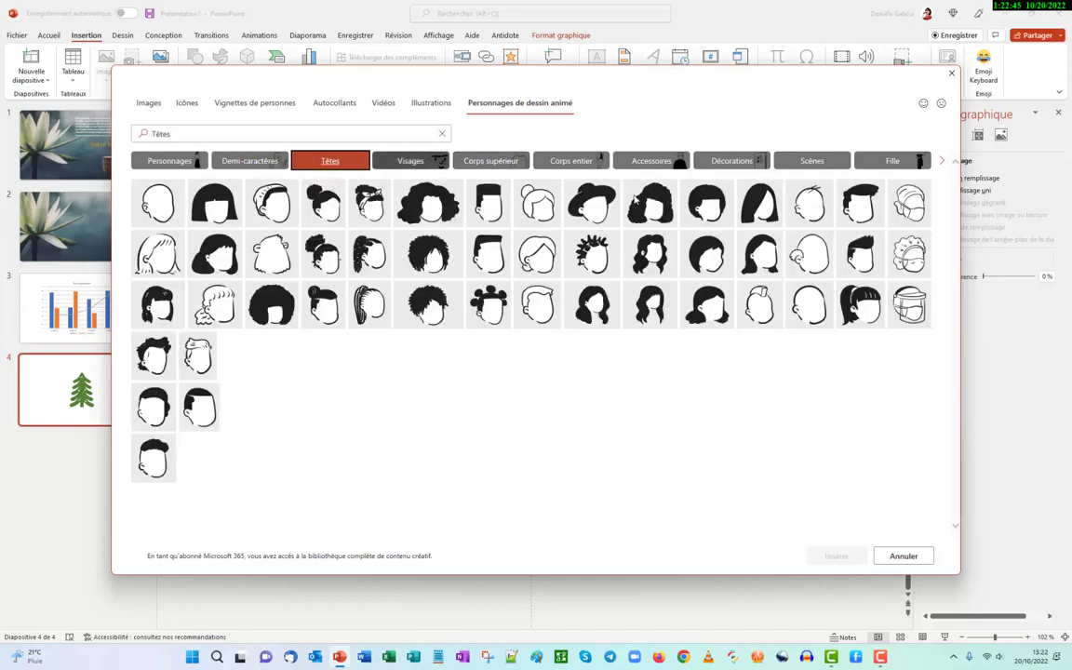
click(396, 160)
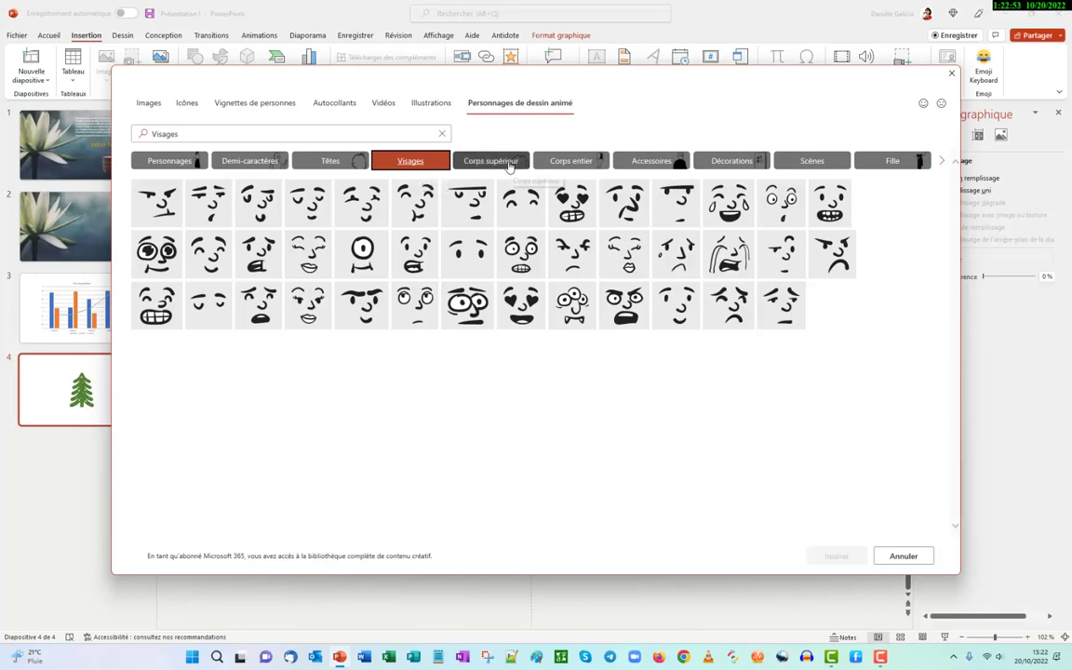
click(509, 162)
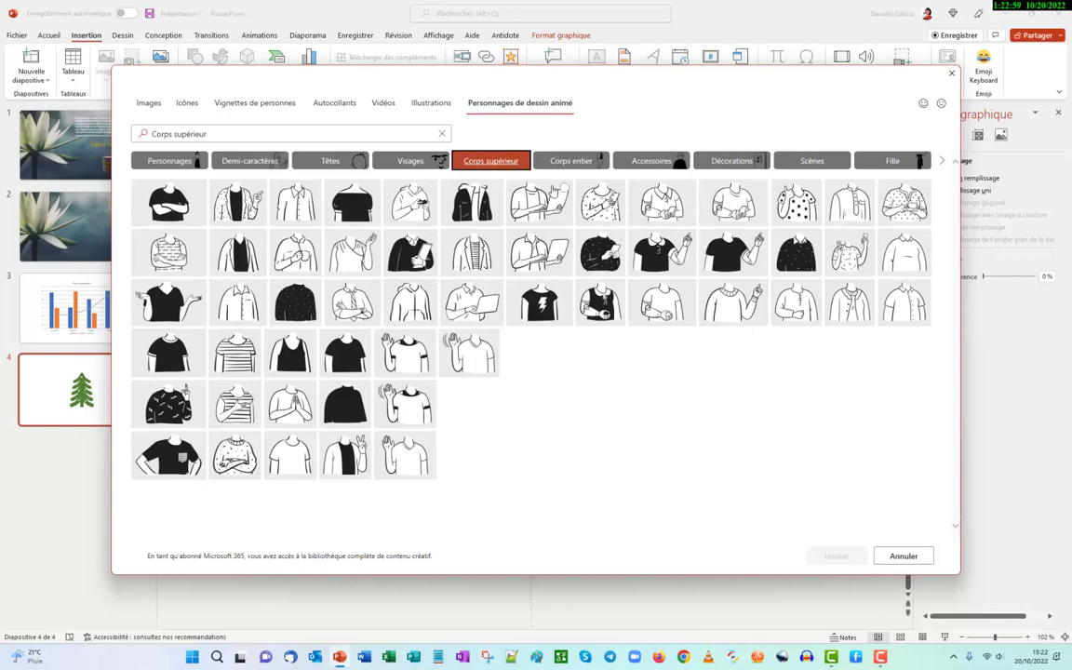
click(561, 163)
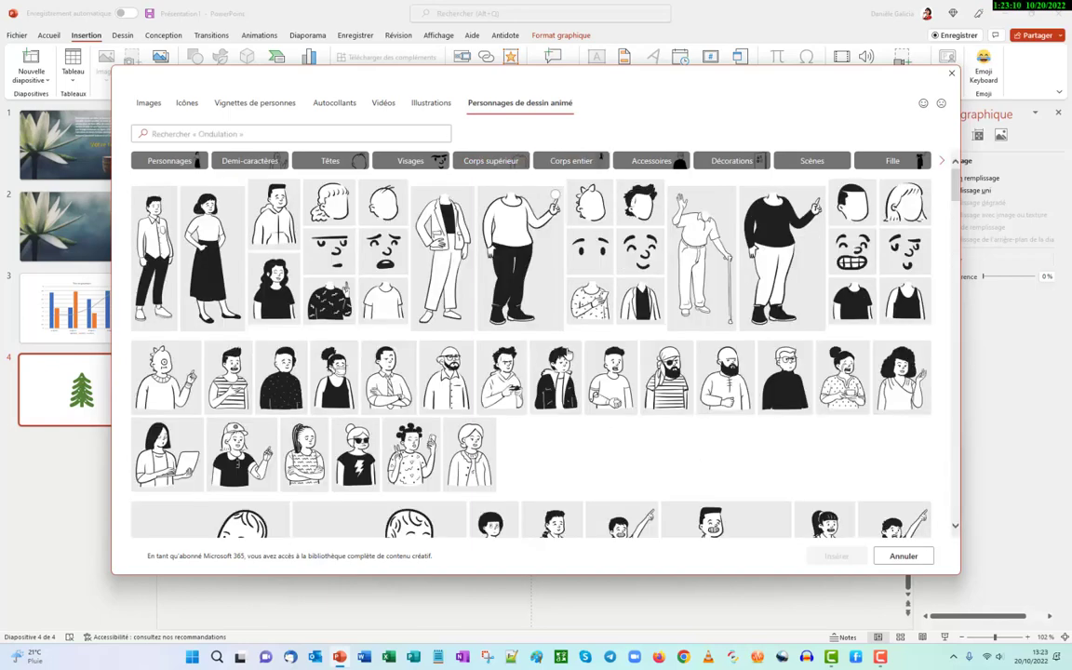
scroll(578, 353, down, 2)
scroll(577, 354, down, 5)
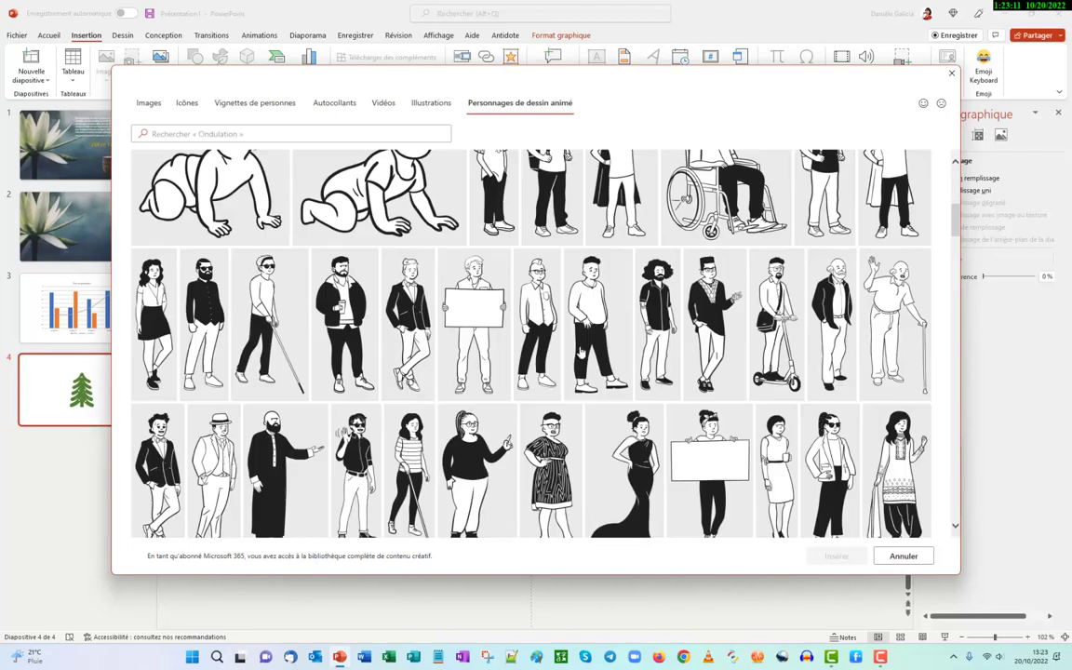
scroll(578, 353, up, 5)
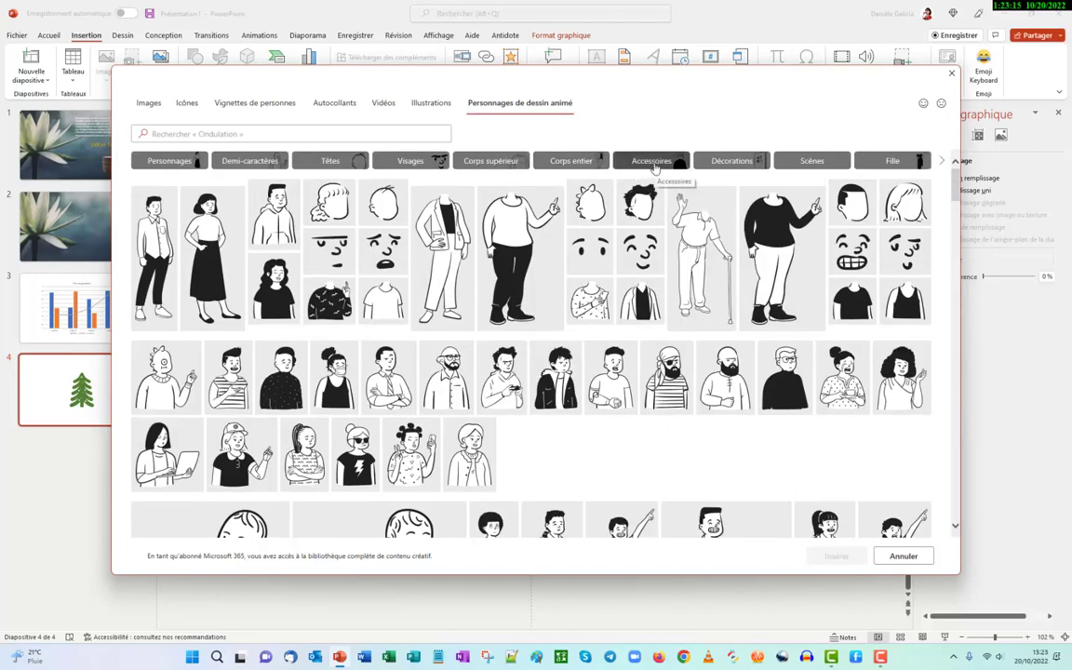
- View the Accessoires, Décorations and Scènes cartoon categories, scrolling through the Scènes grid
click(654, 164)
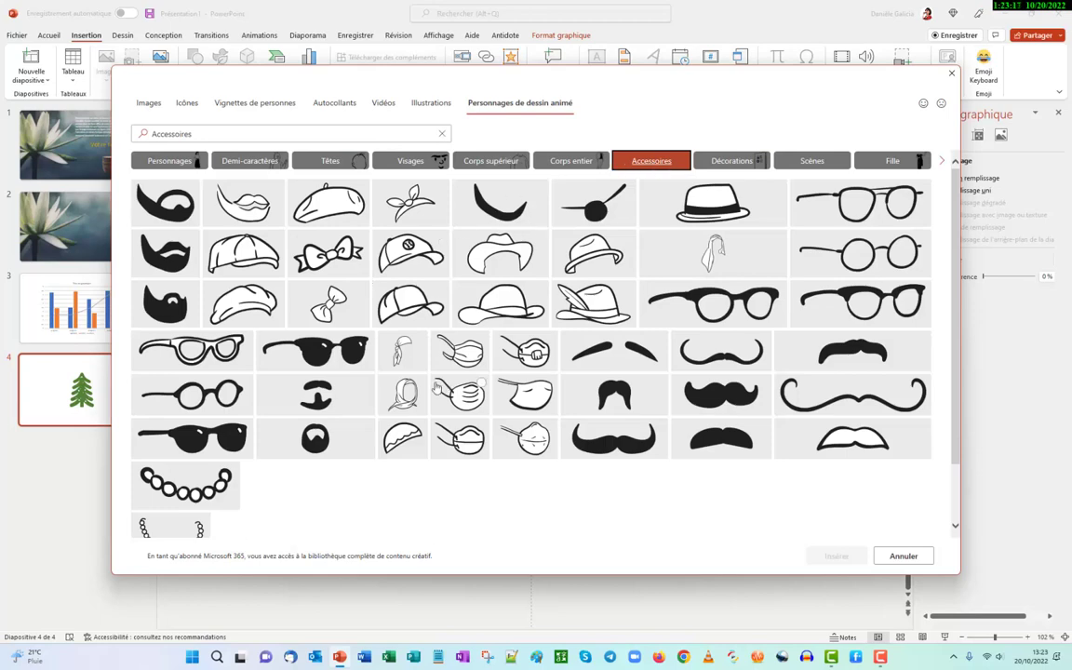
click(734, 166)
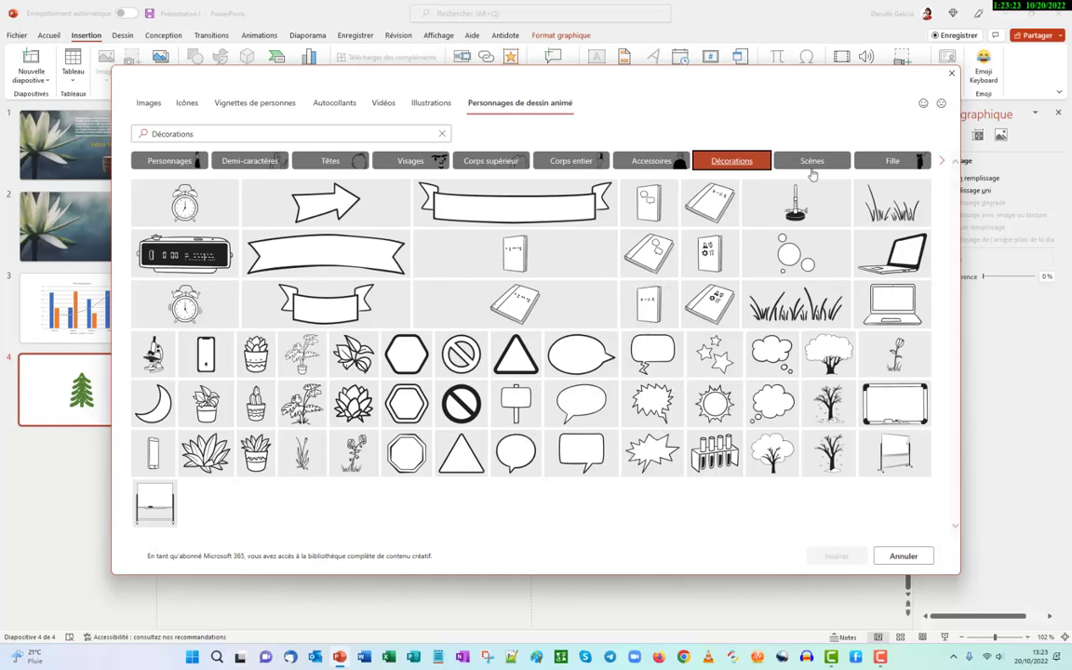
click(812, 166)
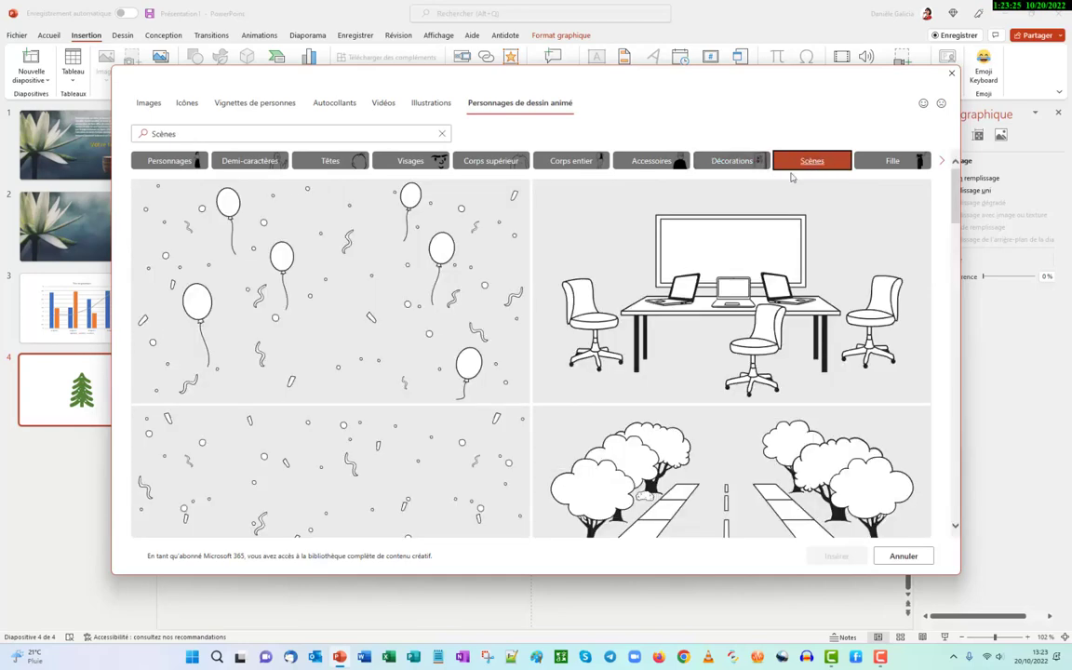
scroll(545, 298, down, 2)
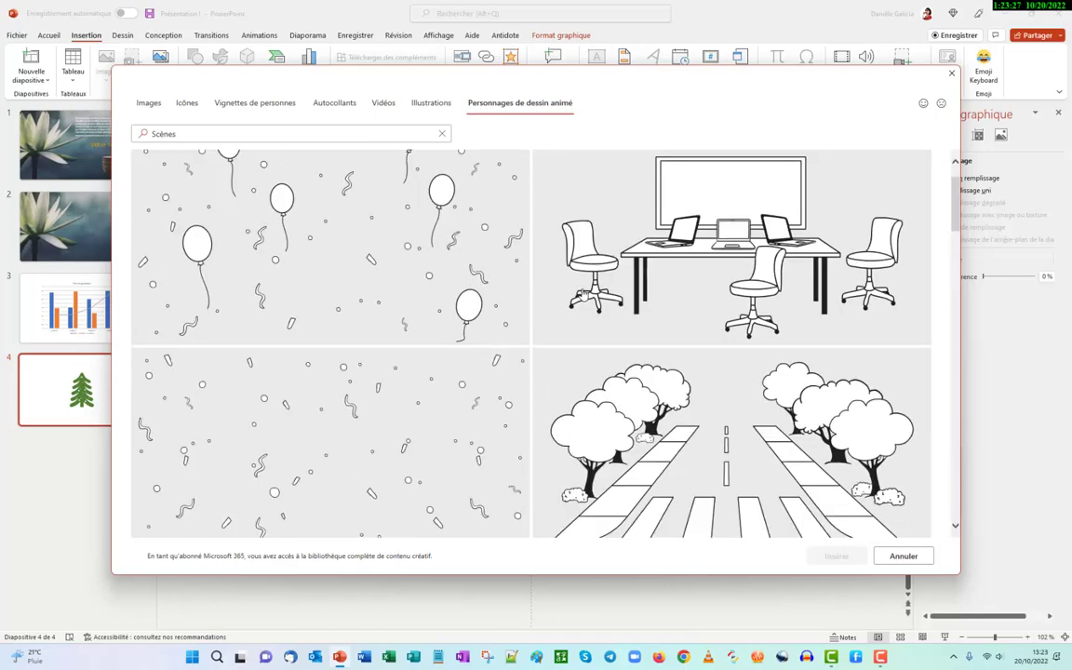
scroll(559, 297, down, 3)
scroll(572, 295, down, 3)
scroll(583, 295, down, 3)
scroll(583, 295, down, 2)
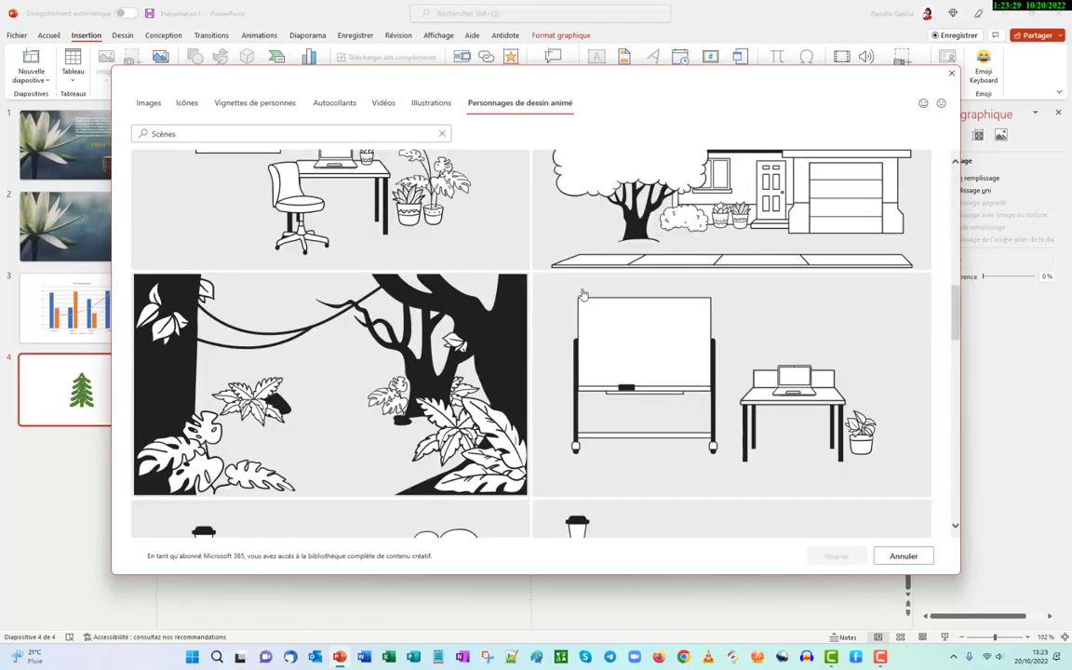
scroll(582, 295, down, 3)
scroll(583, 295, down, 2)
scroll(581, 295, down, 4)
scroll(582, 295, down, 3)
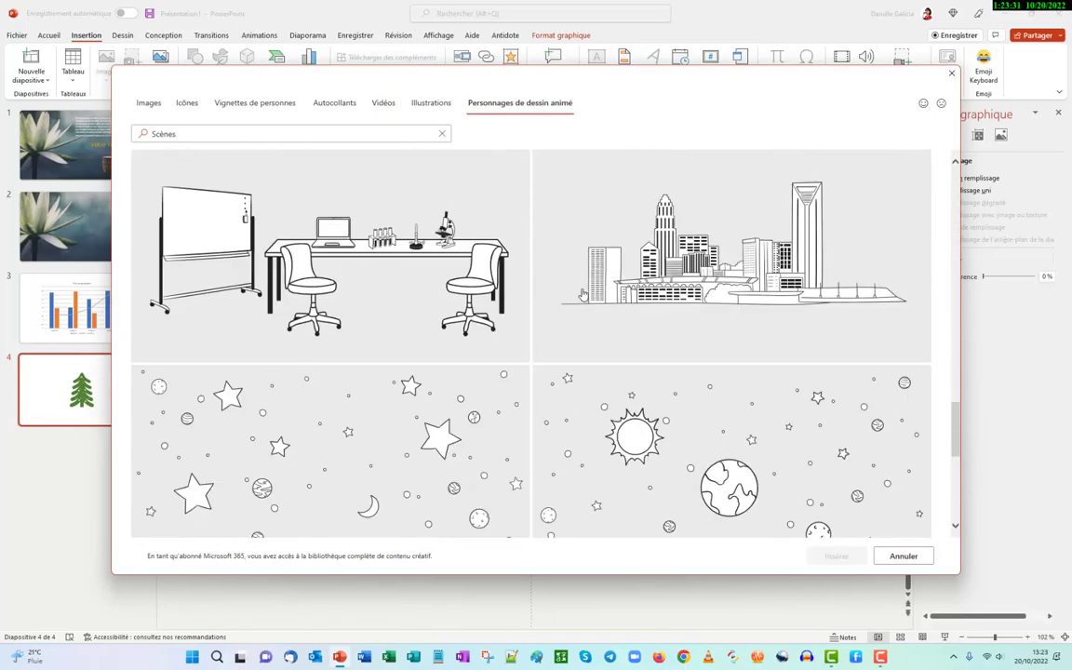
scroll(584, 295, down, 3)
scroll(588, 294, down, 2)
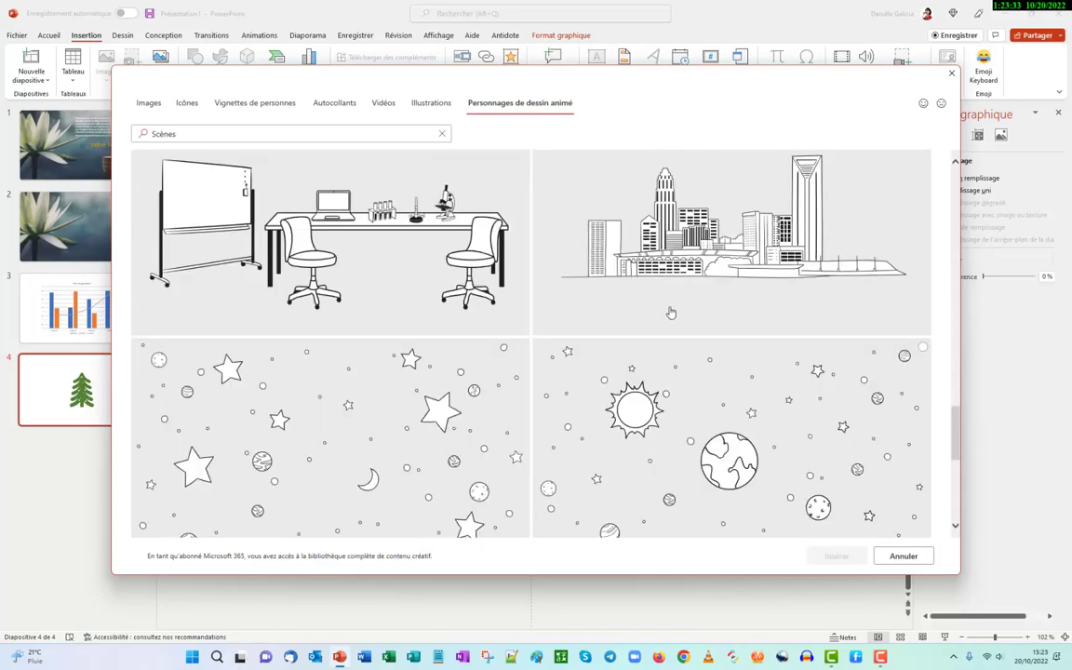
scroll(577, 462, up, 1)
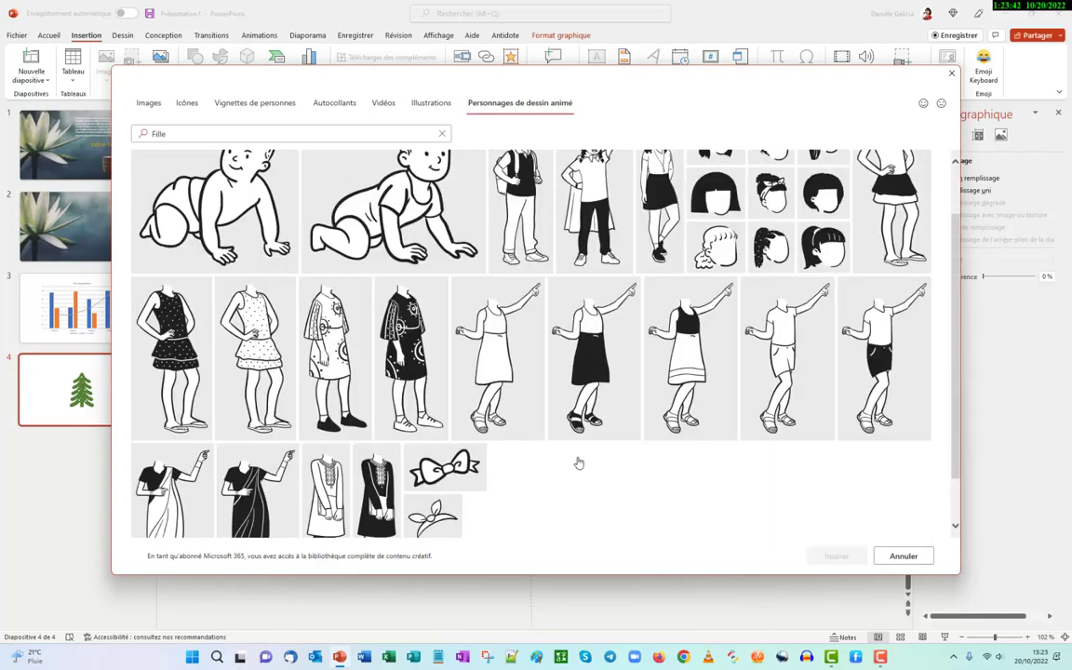
scroll(577, 462, up, 1)
scroll(576, 461, down, 2)
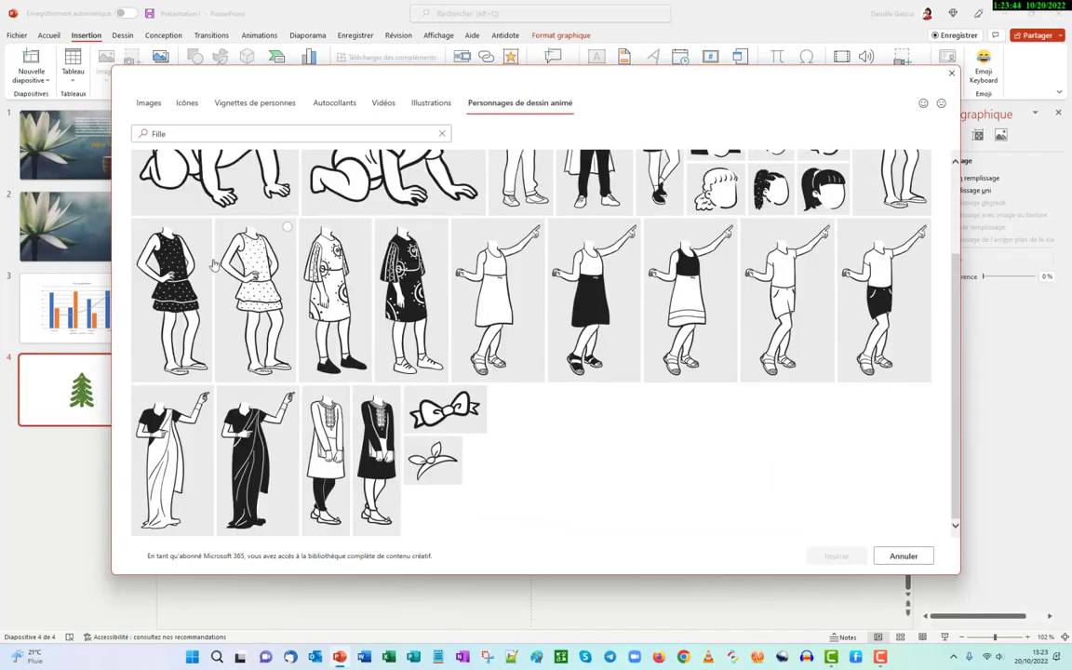
mouse_move(377, 459)
scroll(633, 367, up, 2)
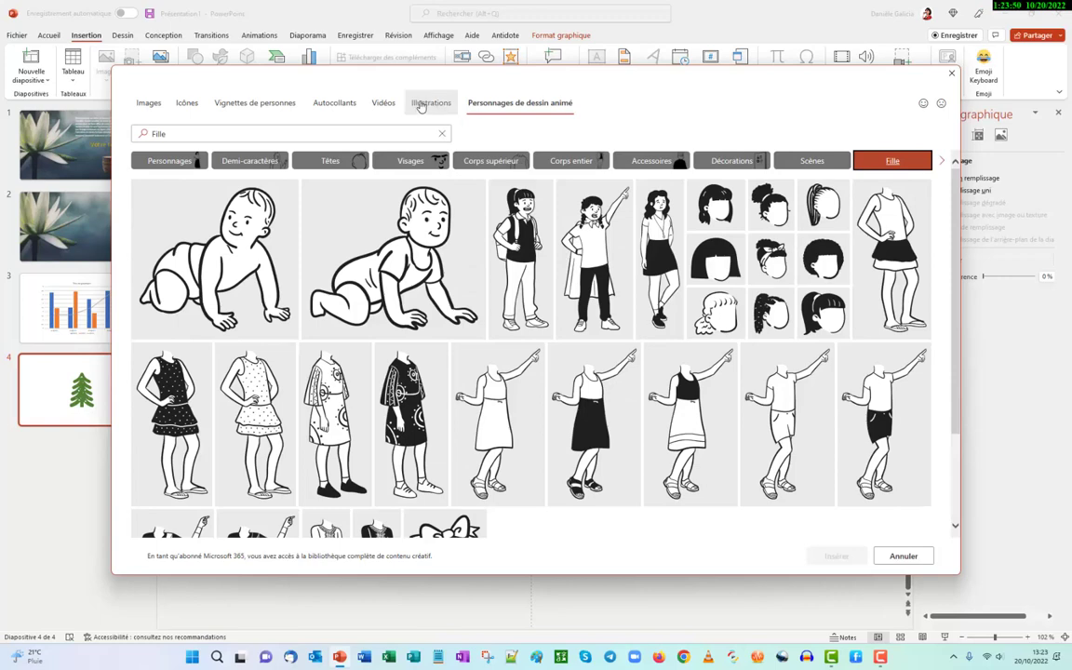
- Insert the first porthole ocean stock video from the Vidéos collection onto slide 4
click(383, 107)
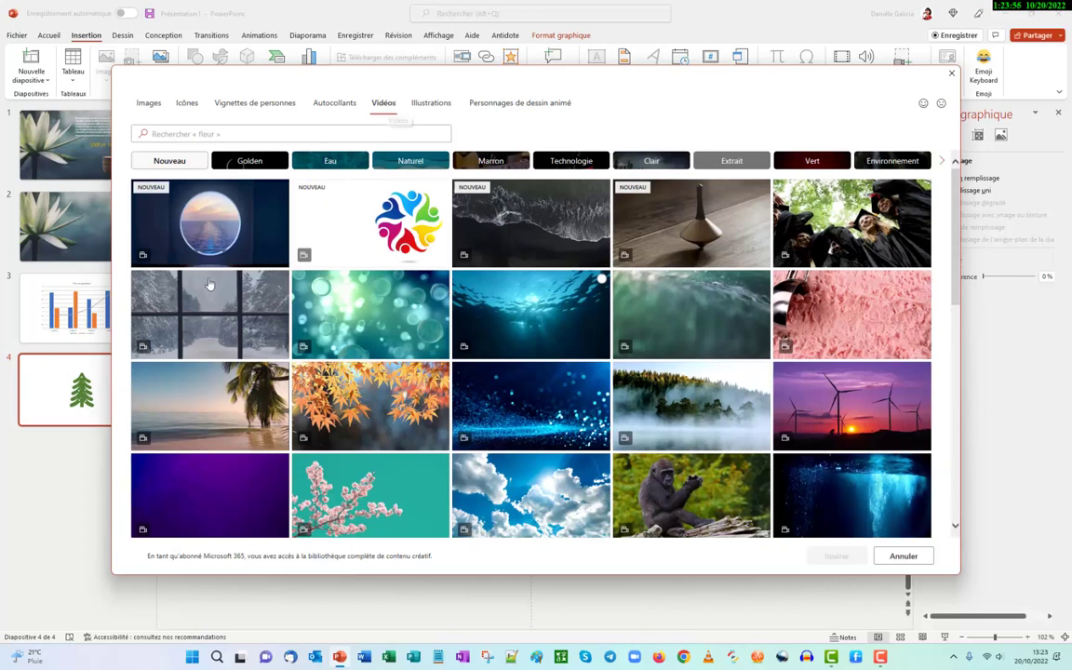
mouse_move(210, 223)
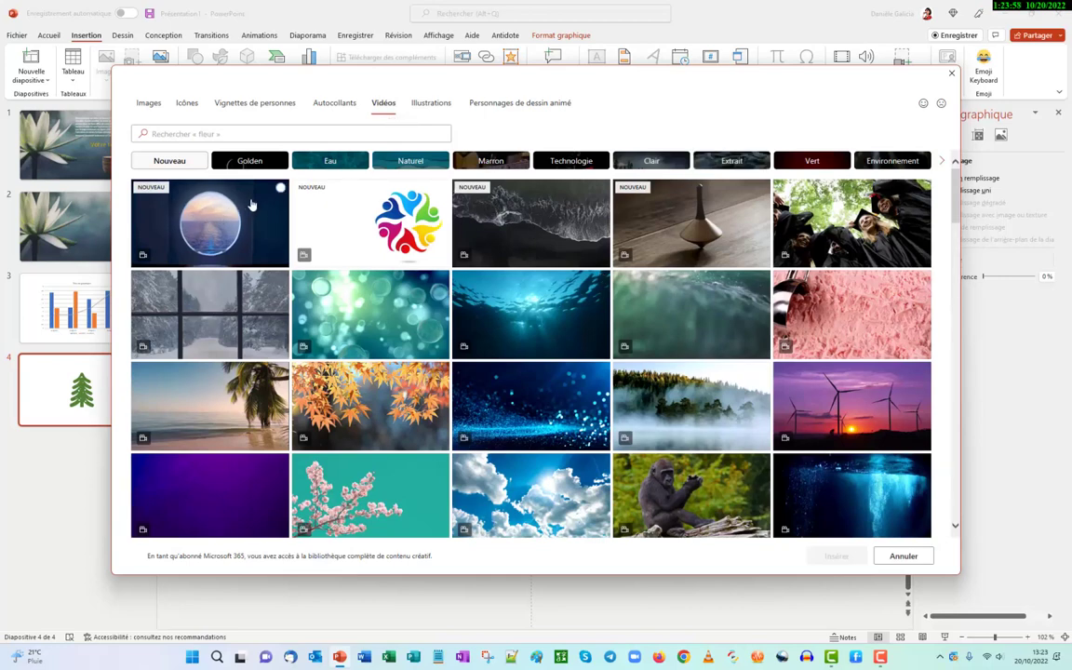
click(280, 187)
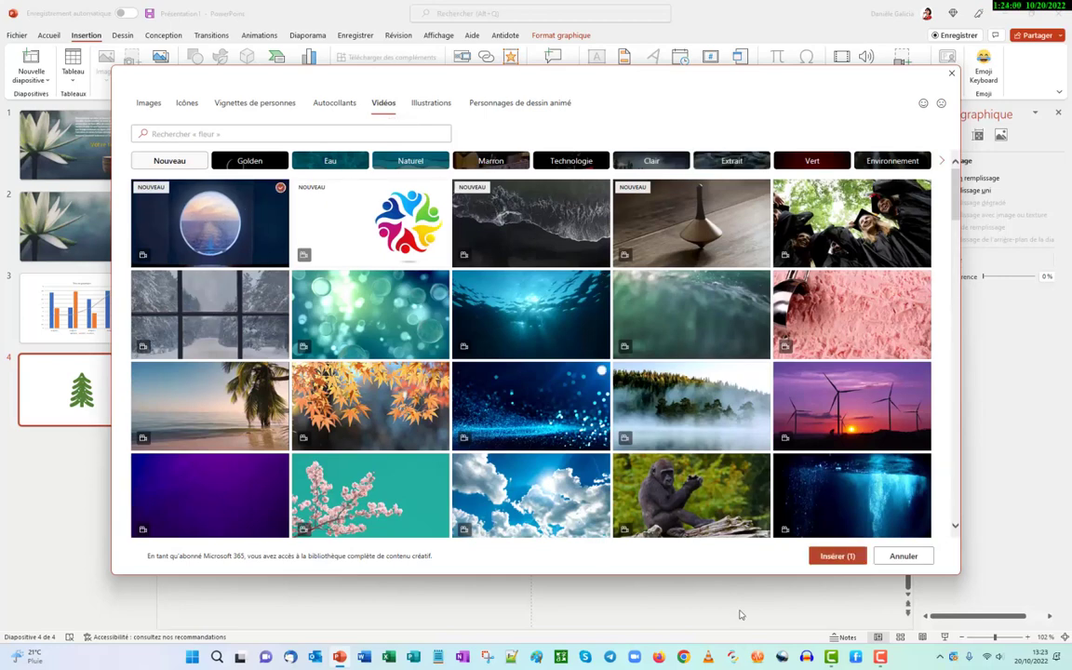
click(840, 556)
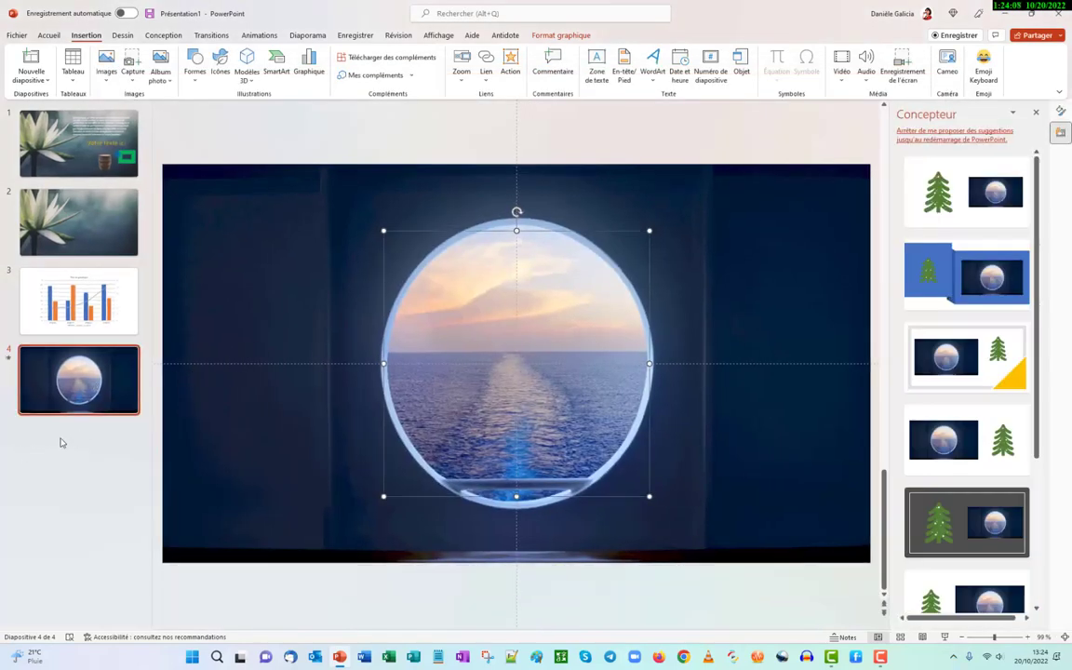
- Duplicate slide 4, delete the video from slide 4, and move to the new slide 5
right_click(108, 406)
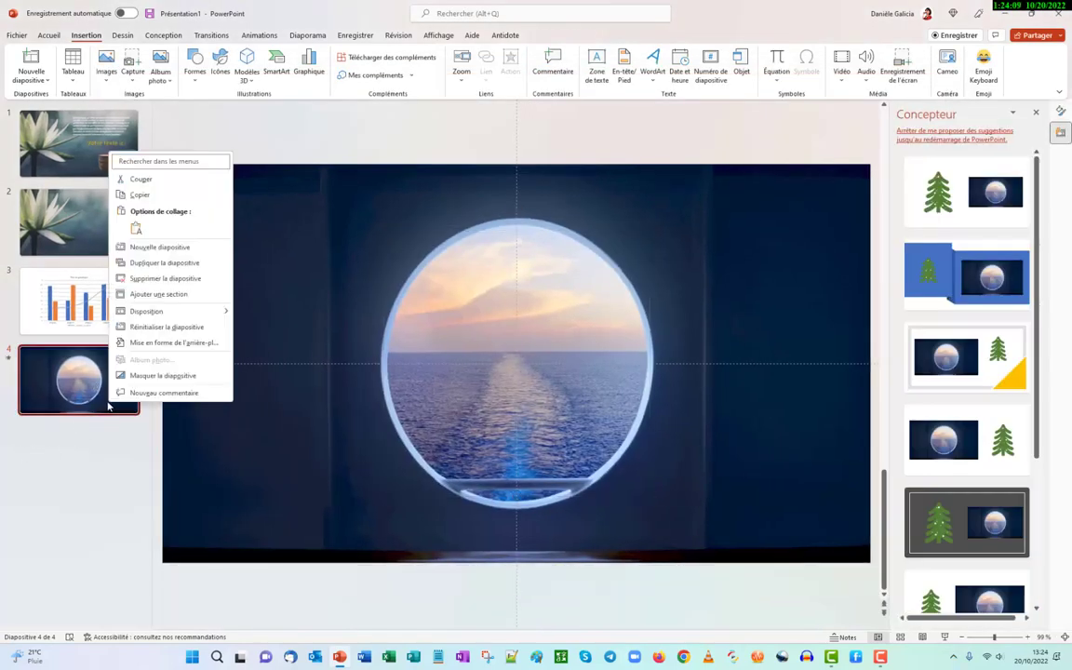
click(142, 264)
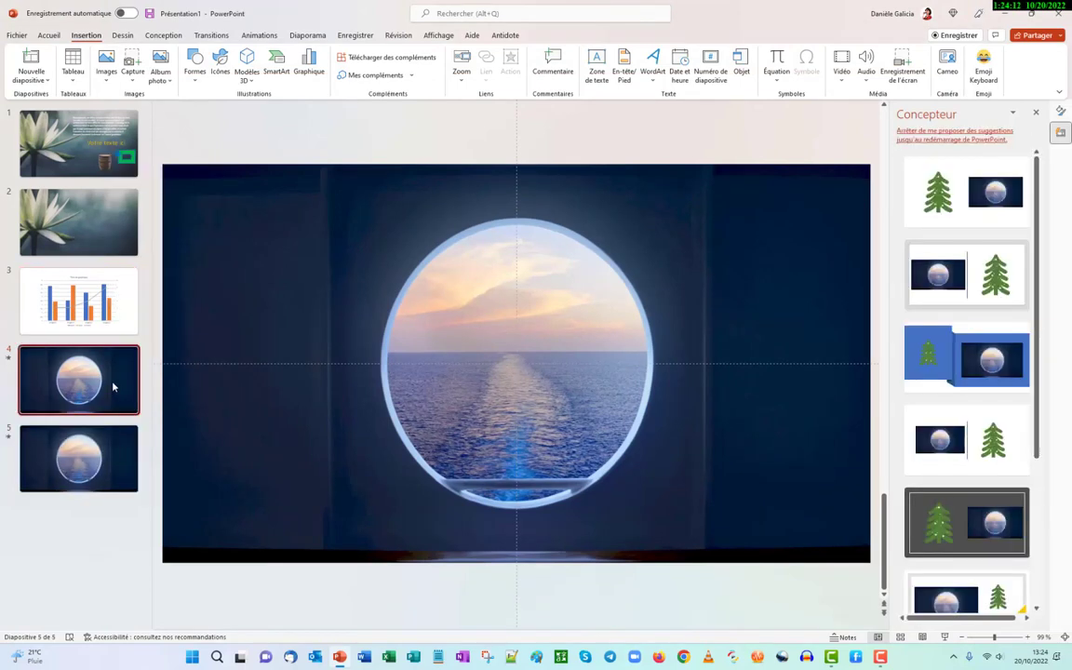
click(407, 261)
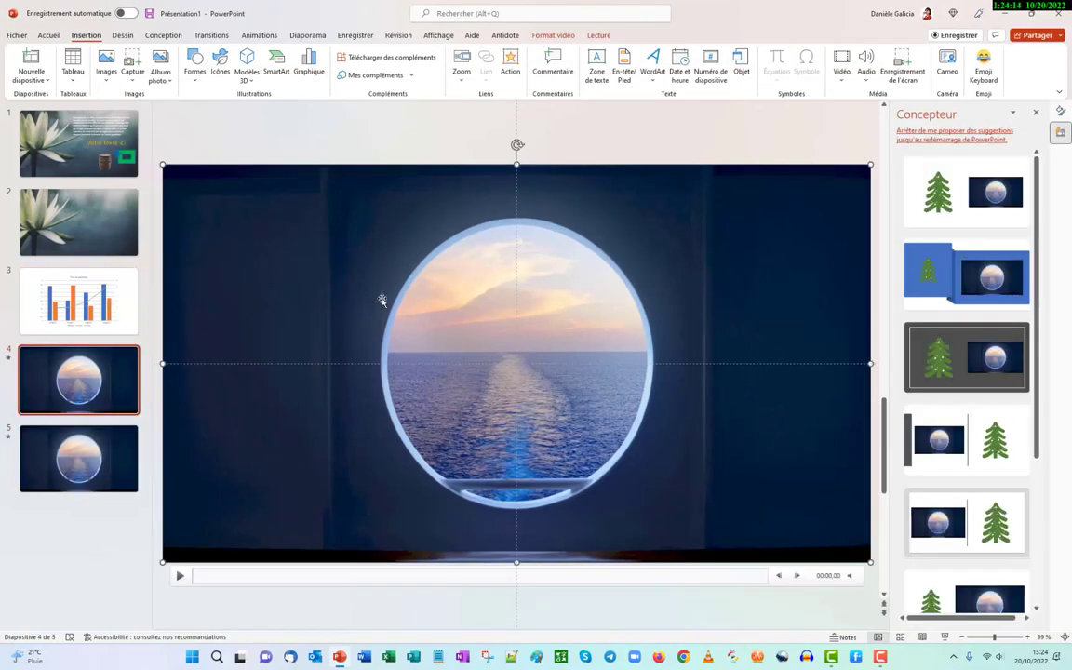
key(Delete)
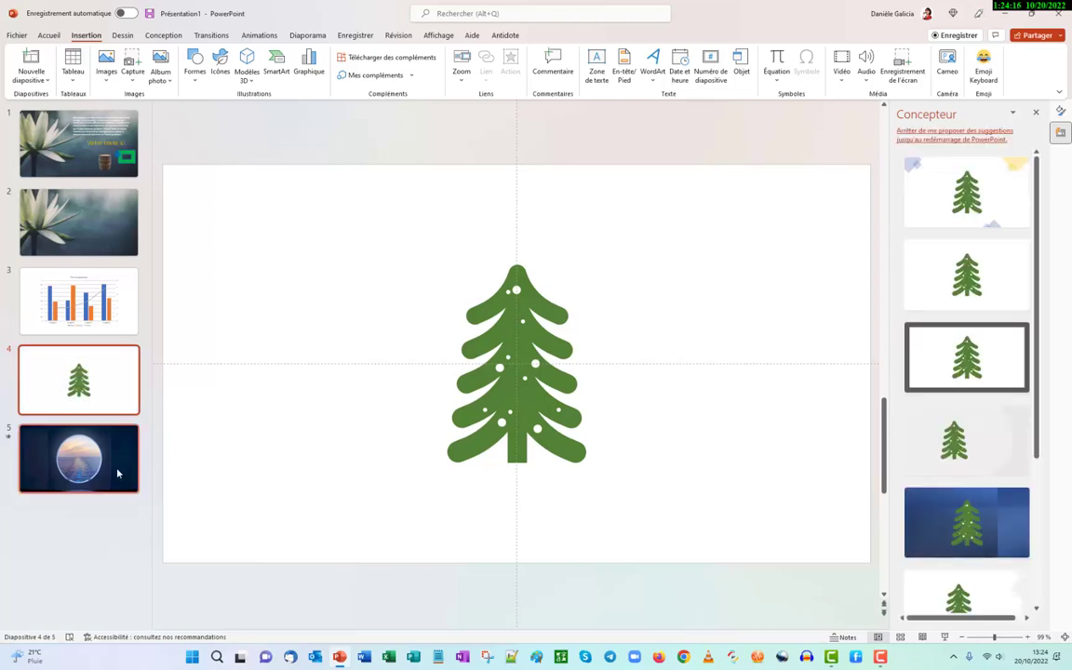
click(117, 473)
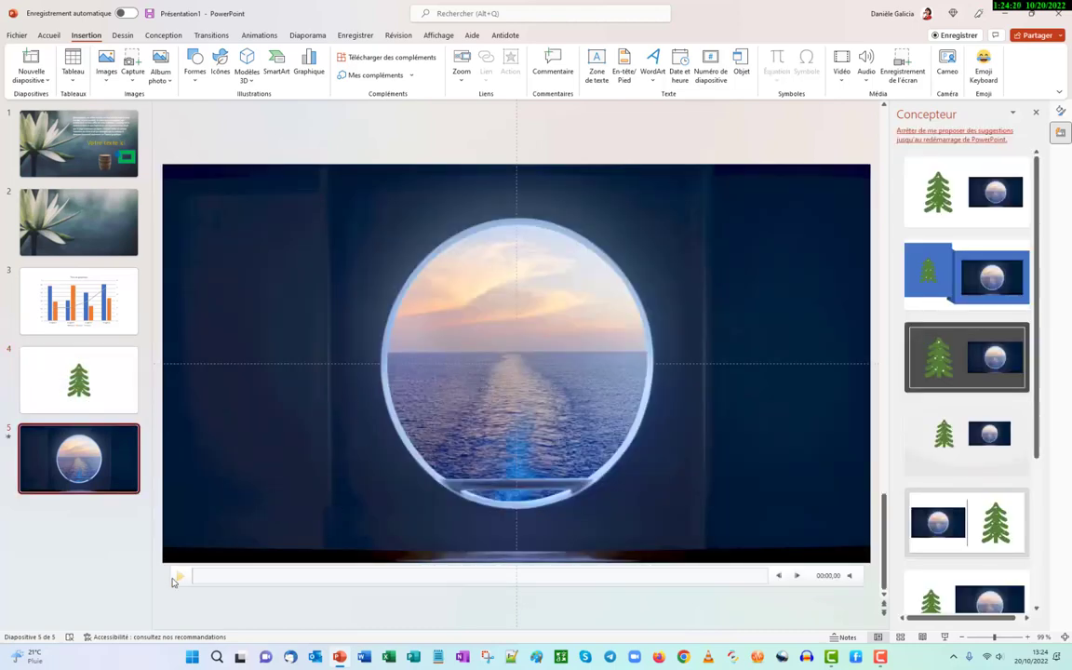
- Play the porthole ocean video on slide 5, restart it, then deselect it
click(180, 578)
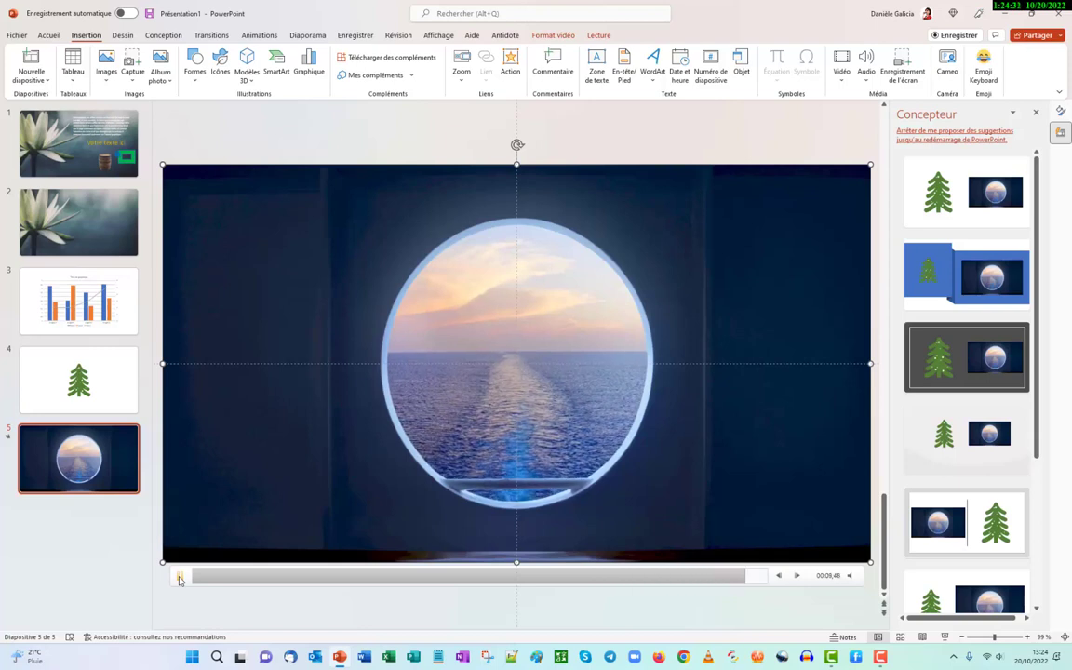
click(180, 578)
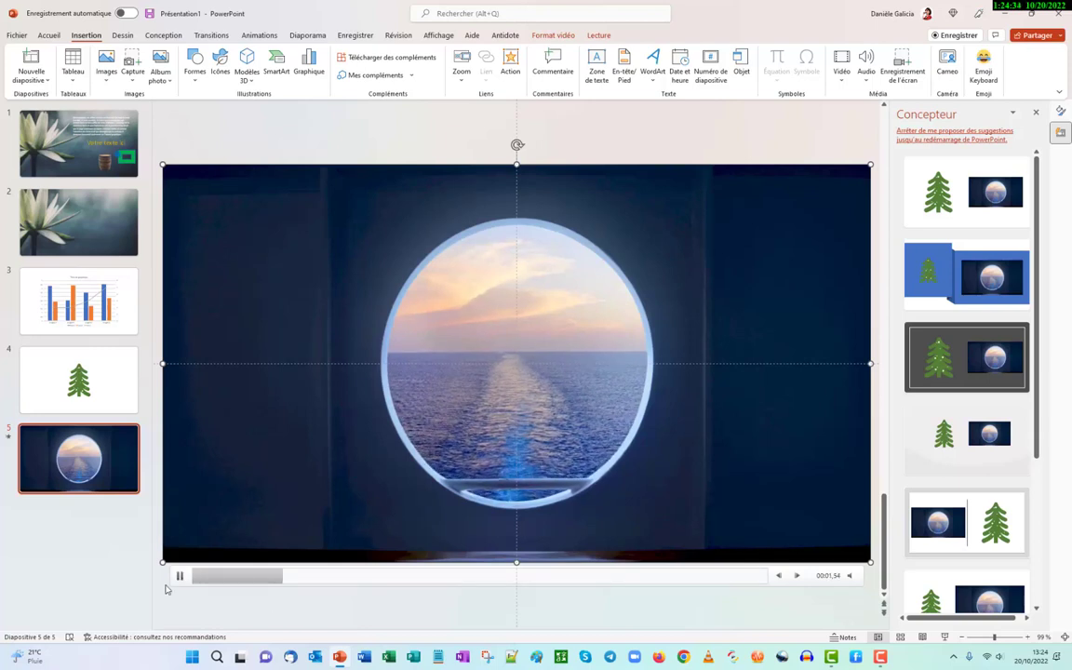
click(114, 565)
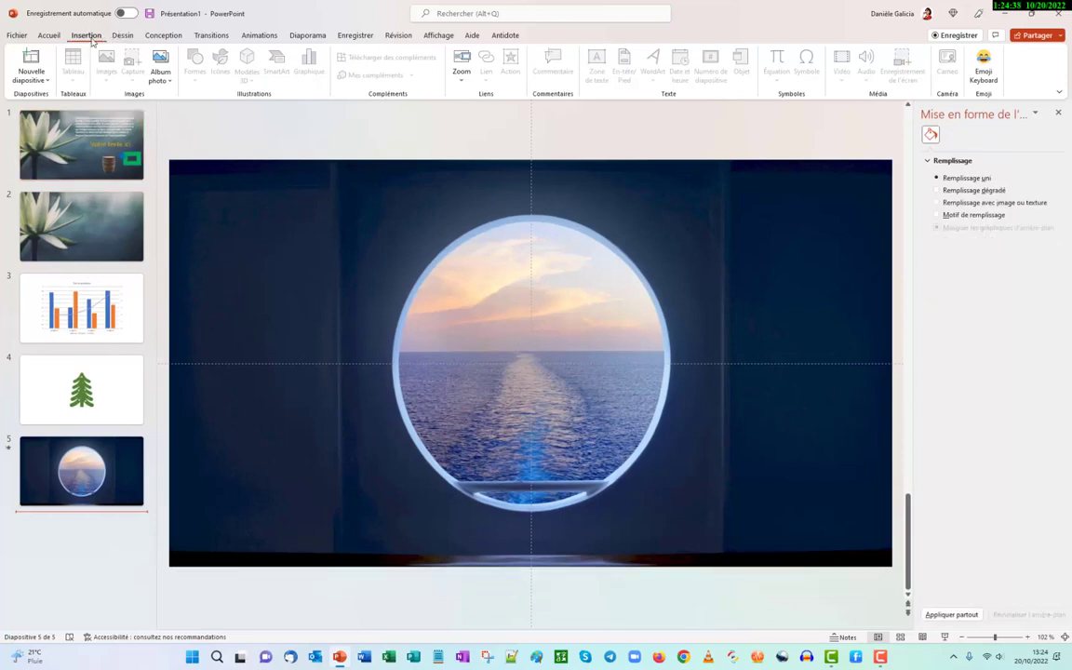
- Return to slide 4 with the green tree, opening and dismissing the Album photo menu
click(101, 389)
click(169, 82)
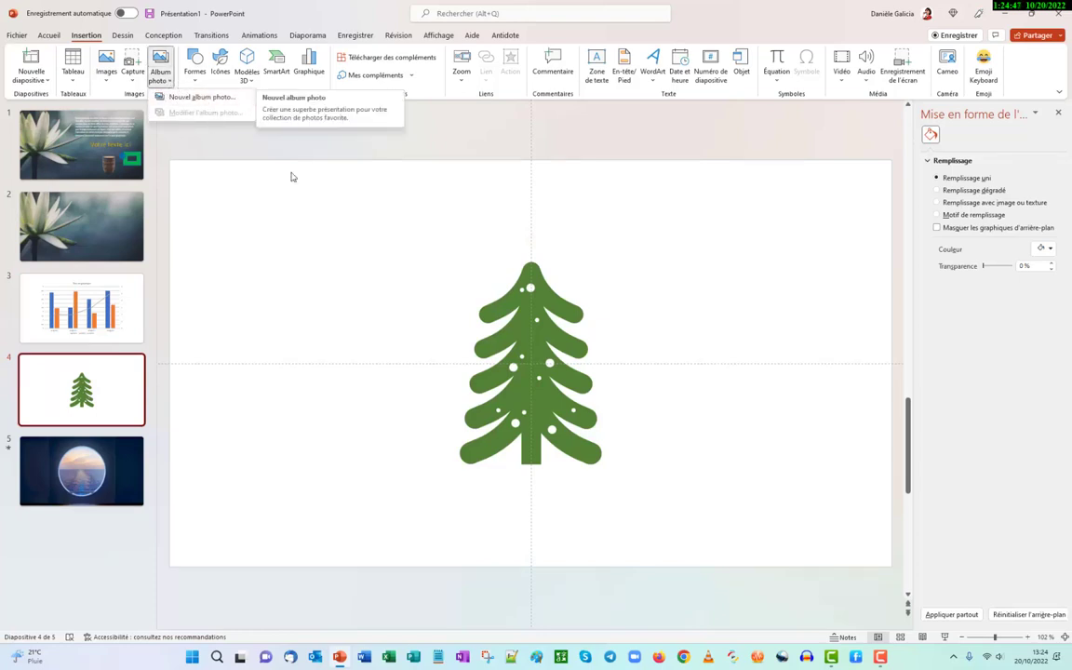
click(289, 276)
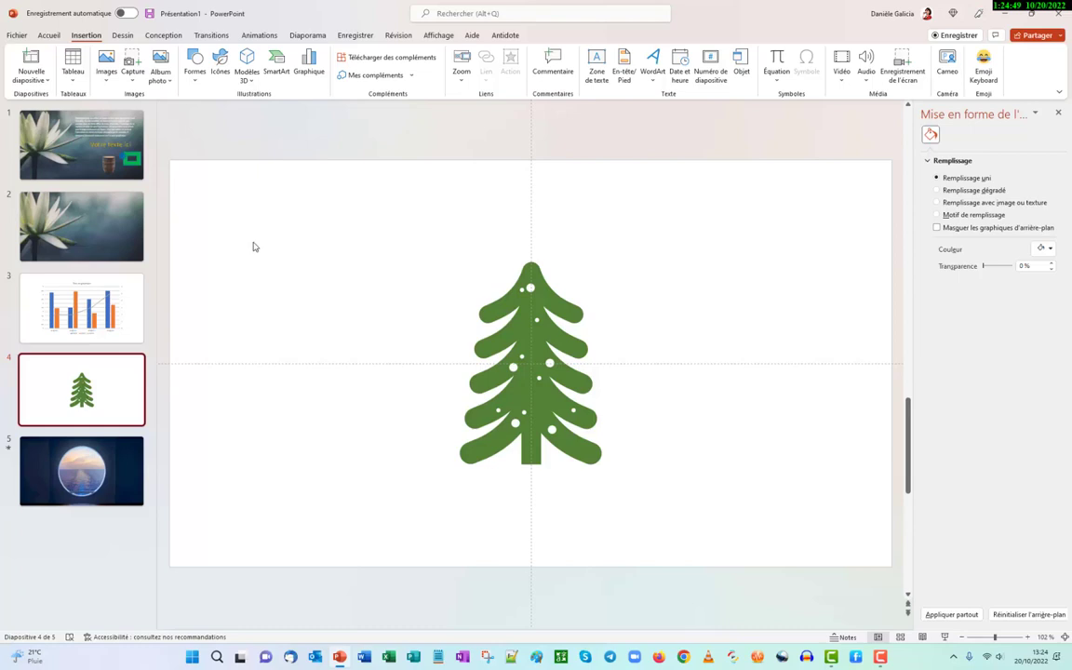